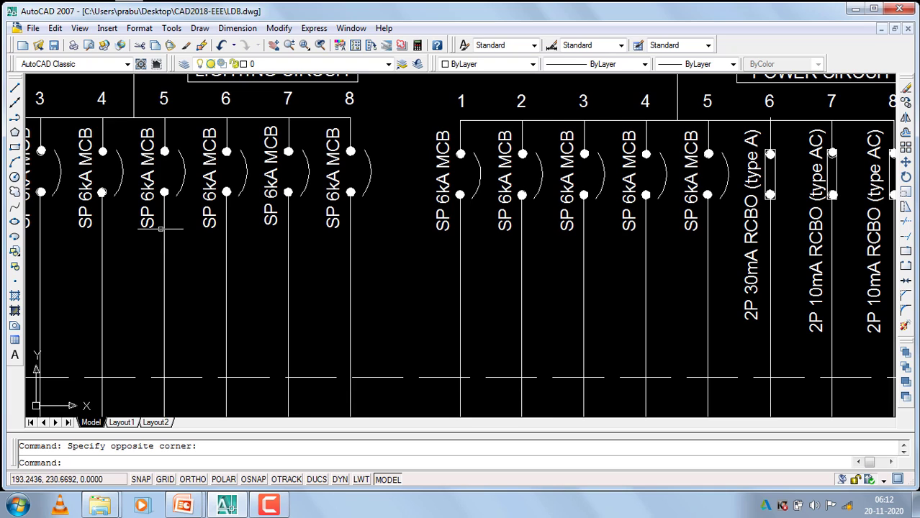
Draw a vertical line 20 units long, going downward in the empty space beside the existing diagram, with Ortho on
scroll(159, 231, down, 2)
scroll(293, 205, down, 3)
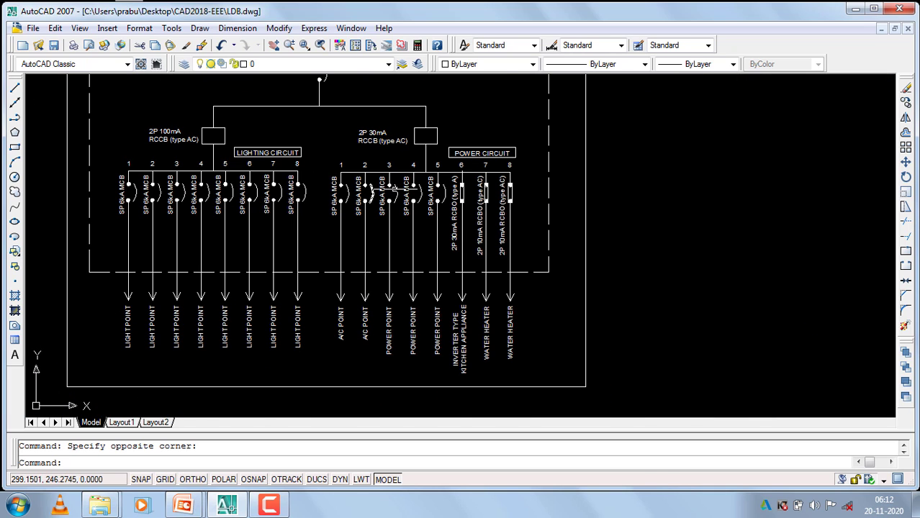
scroll(345, 273, down, 2)
scroll(374, 220, up, 1)
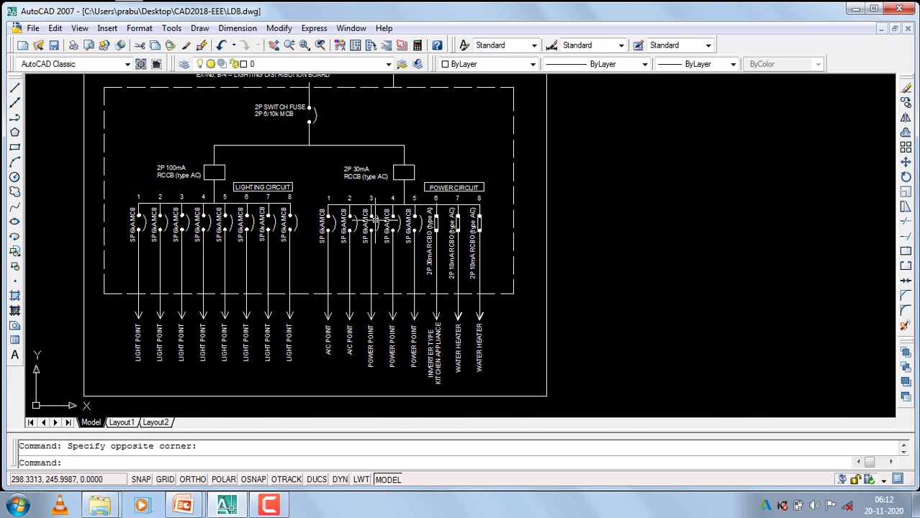
scroll(317, 225, down, 4)
scroll(430, 226, up, 3)
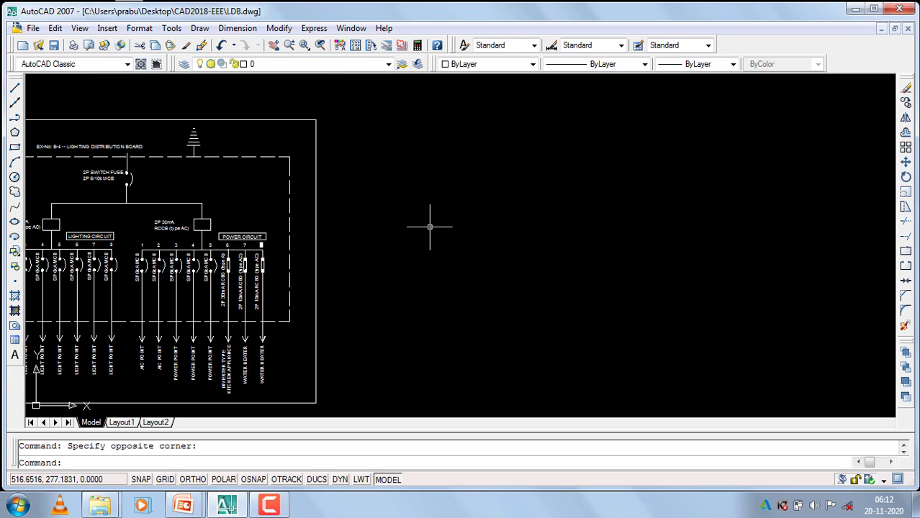
key(Return)
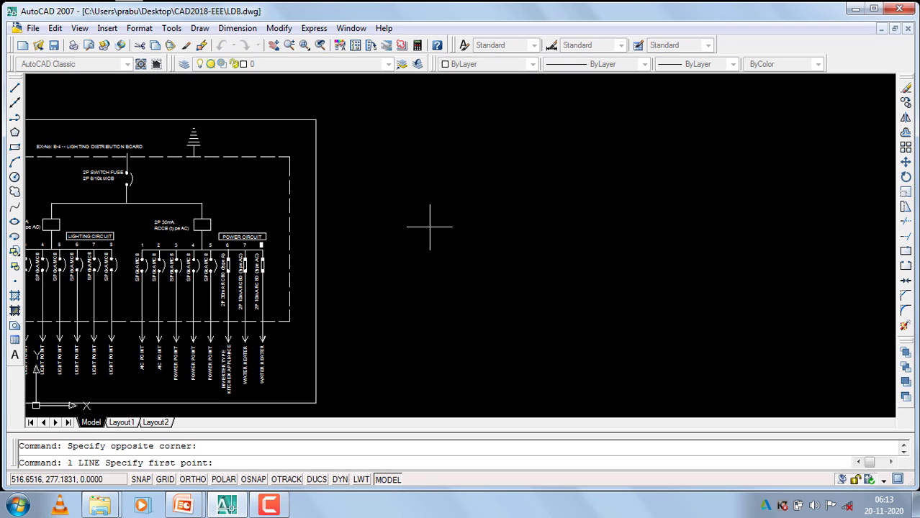
click(611, 150)
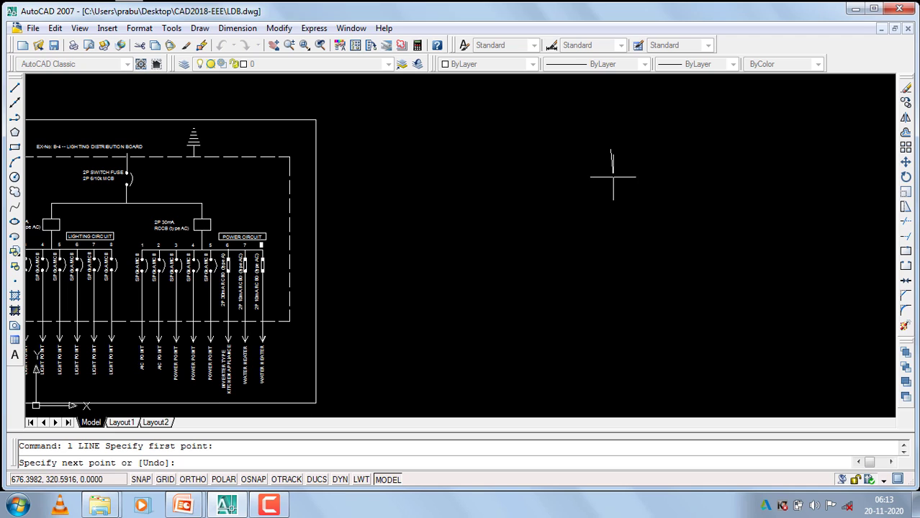
click(193, 479)
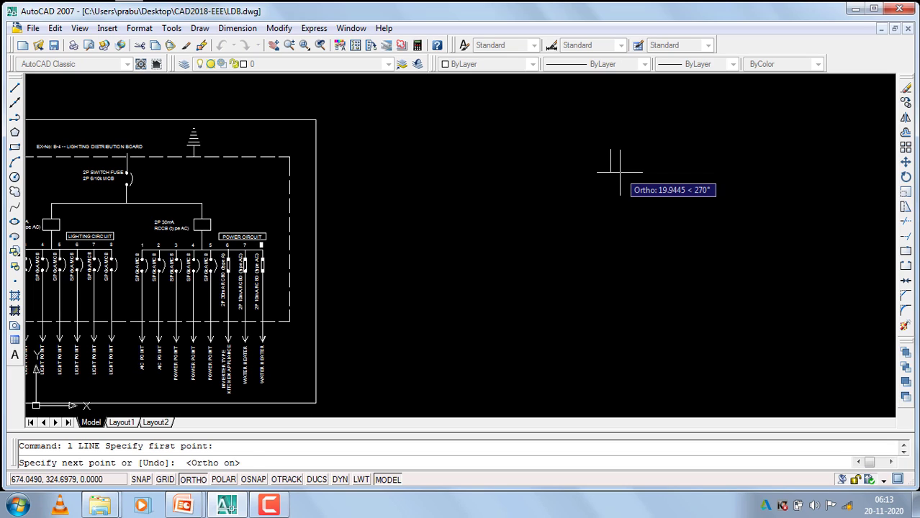
key(Return)
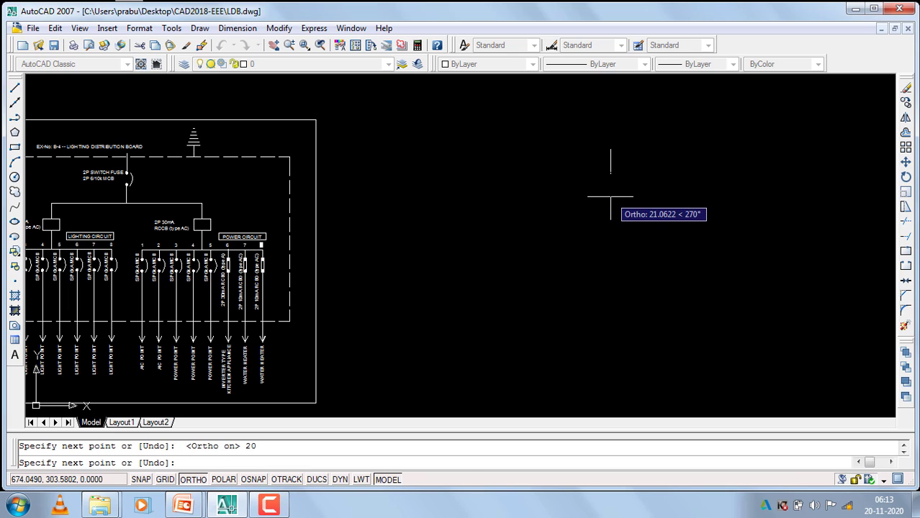
key(Return)
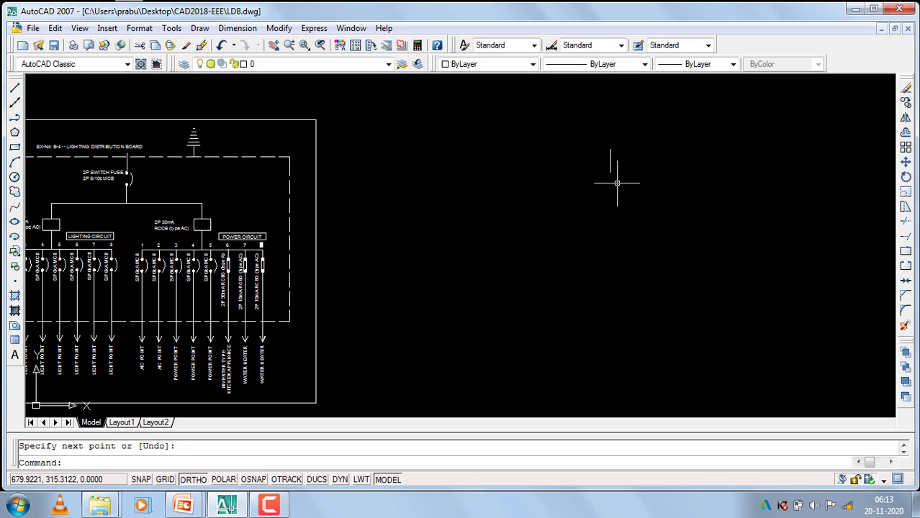
Turn on object snap and draw a second 20-unit vertical line starting 10 units below the first line's lower end
scroll(617, 182, up, 5)
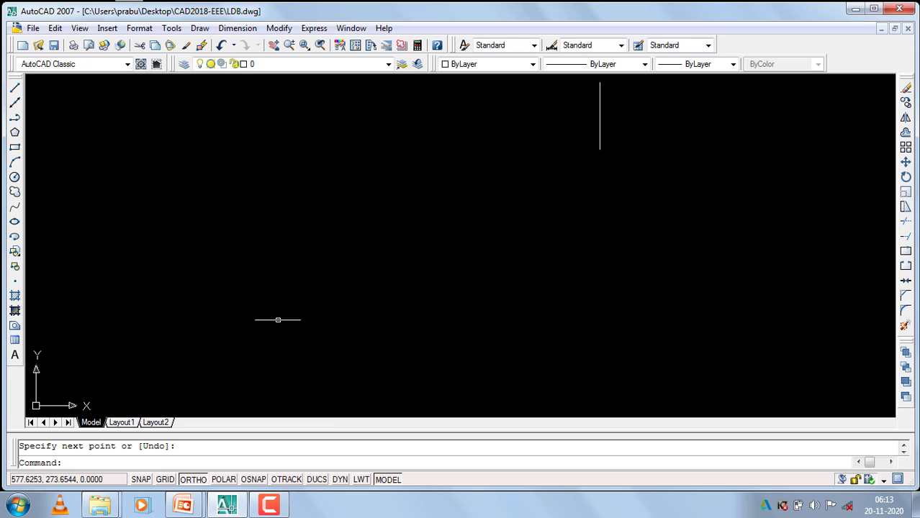
key(Return)
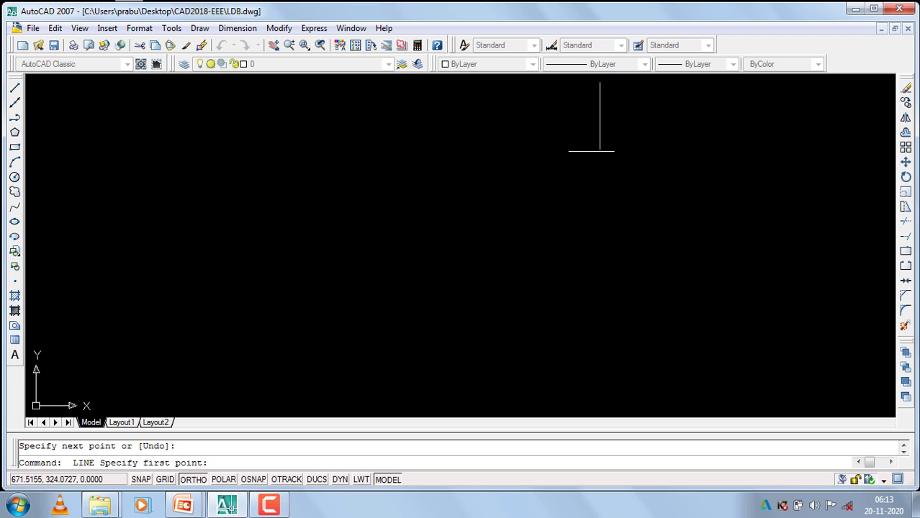
click(254, 479)
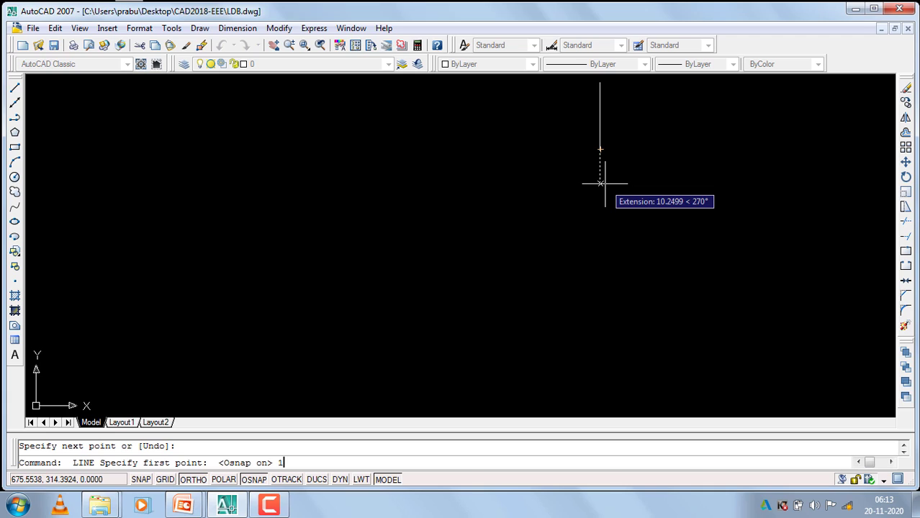
key(Return)
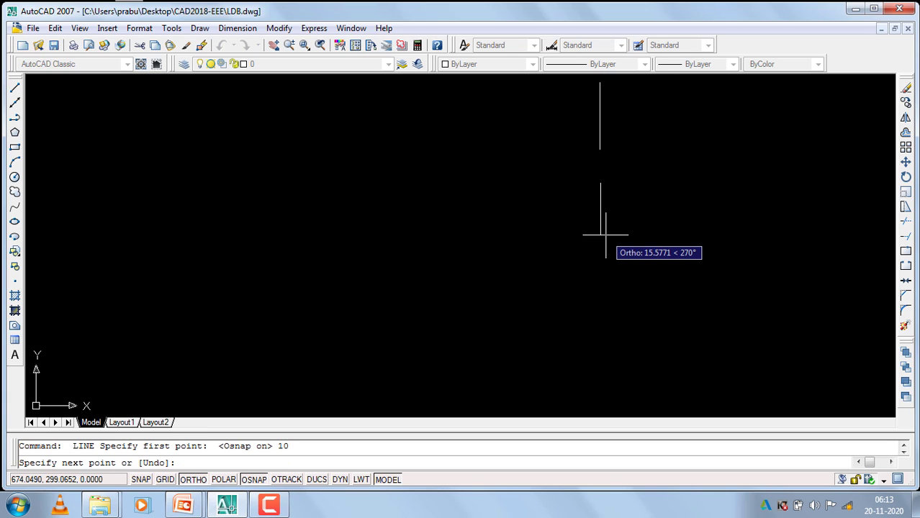
text(20)
key(Return)
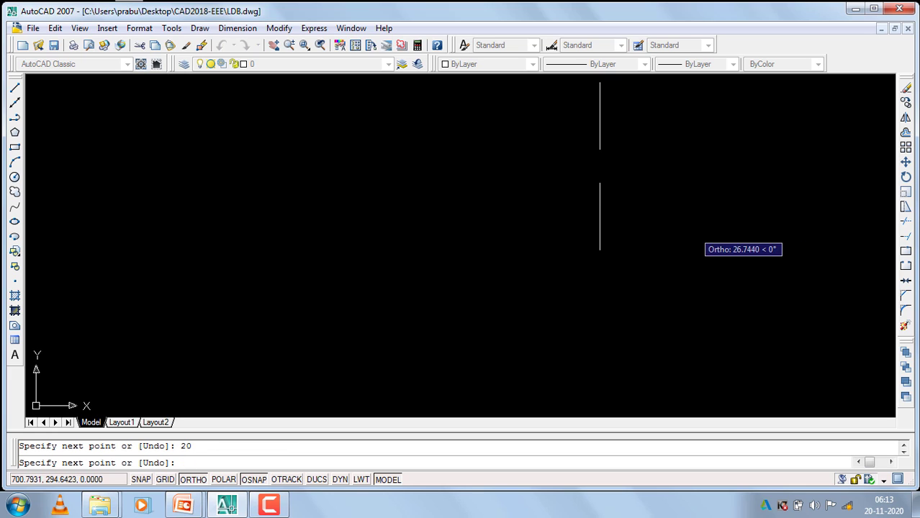
key(Return)
From the lower vertical line's bottom end, draw a horizontal line 150 units to the left, then a segment back right about 287 units
scroll(685, 233, down, 2)
scroll(684, 232, down, 3)
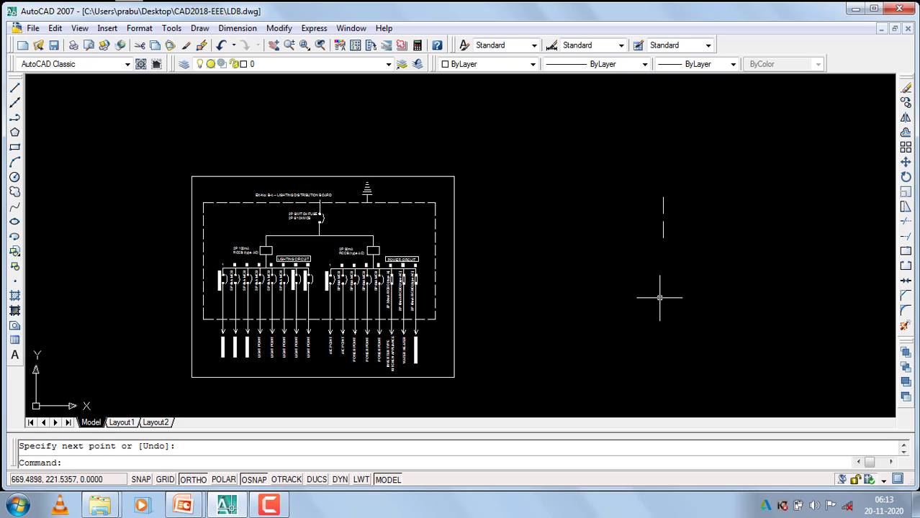
key(Return)
scroll(651, 243, up, 5)
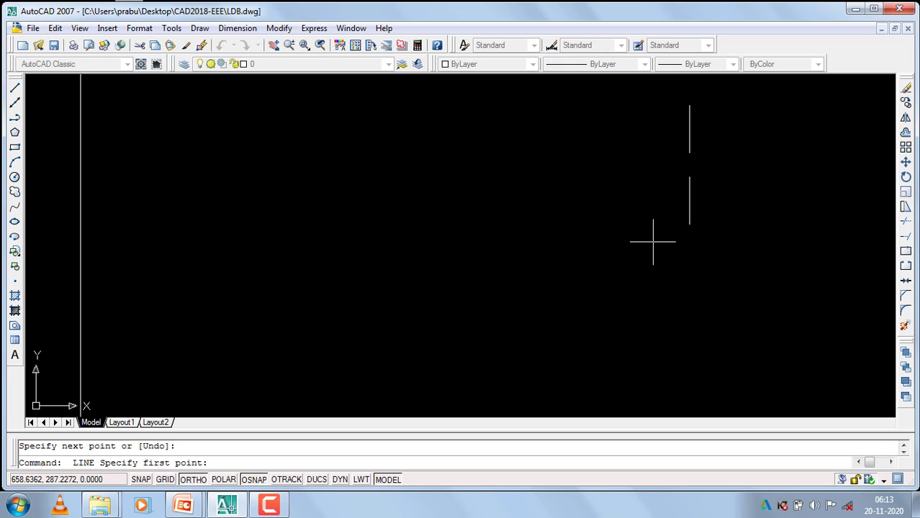
scroll(586, 263, down, 1)
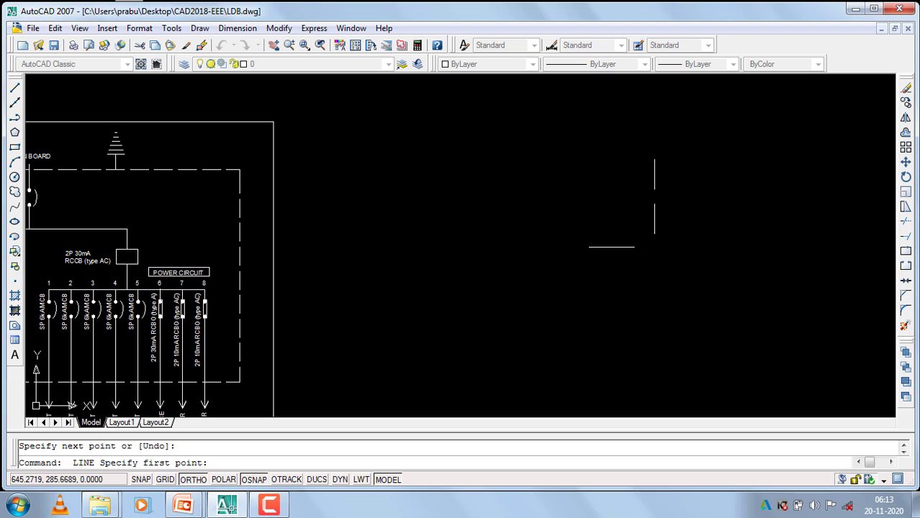
click(654, 234)
scroll(468, 309, down, 3)
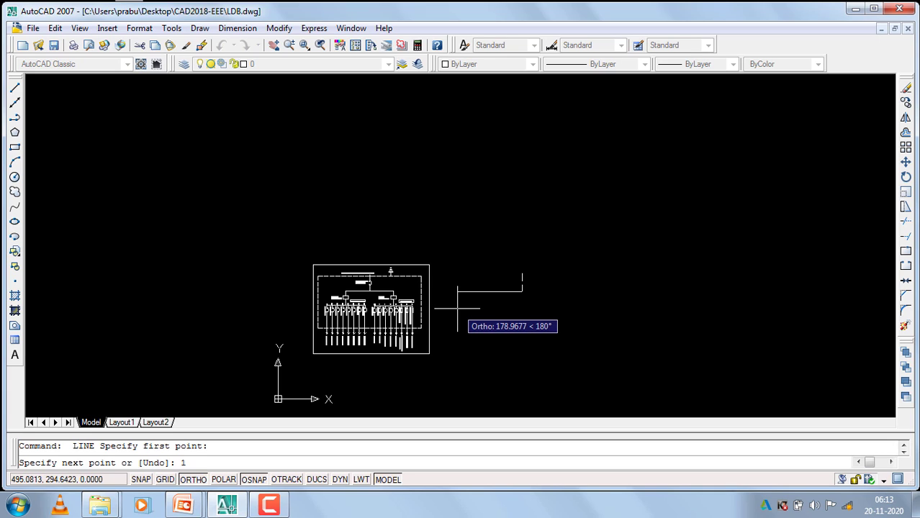
text(150)
key(Return)
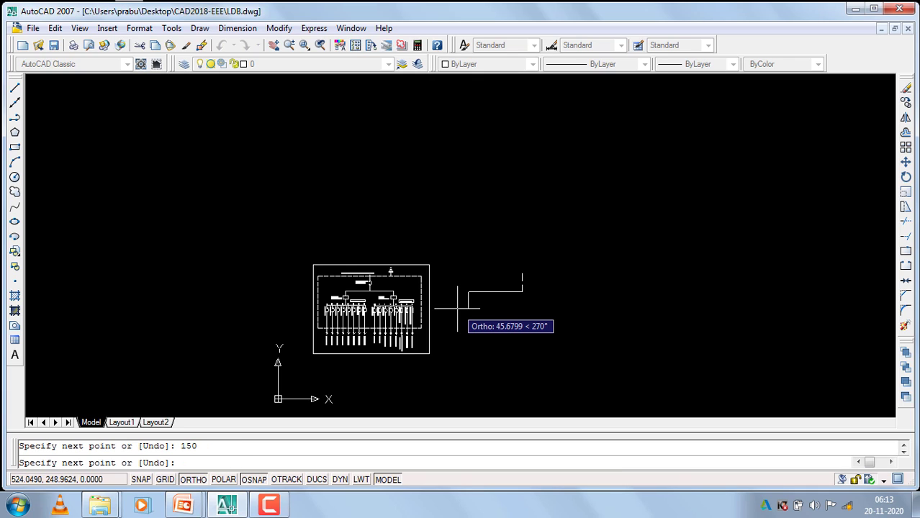
click(572, 314)
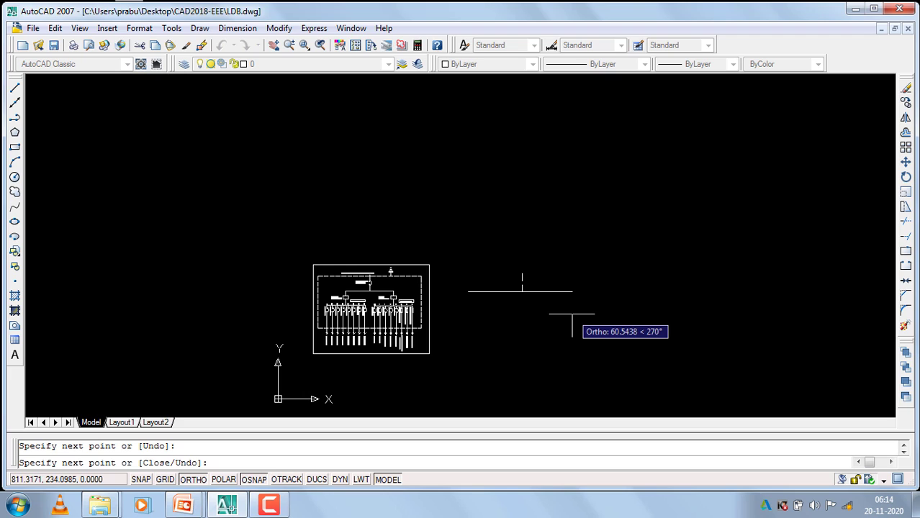
key(Return)
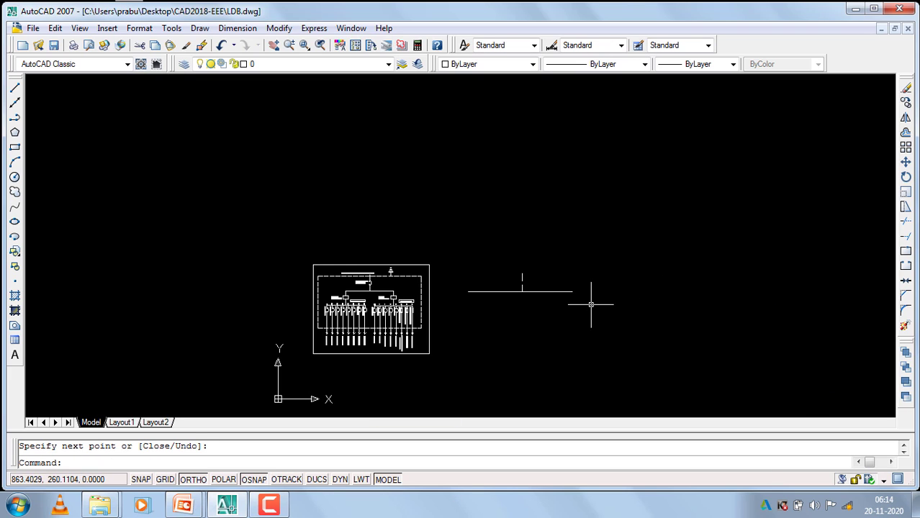
Erase the overlapping horizontal segment that extends right past the vertical line
scroll(543, 295, up, 5)
click(507, 273)
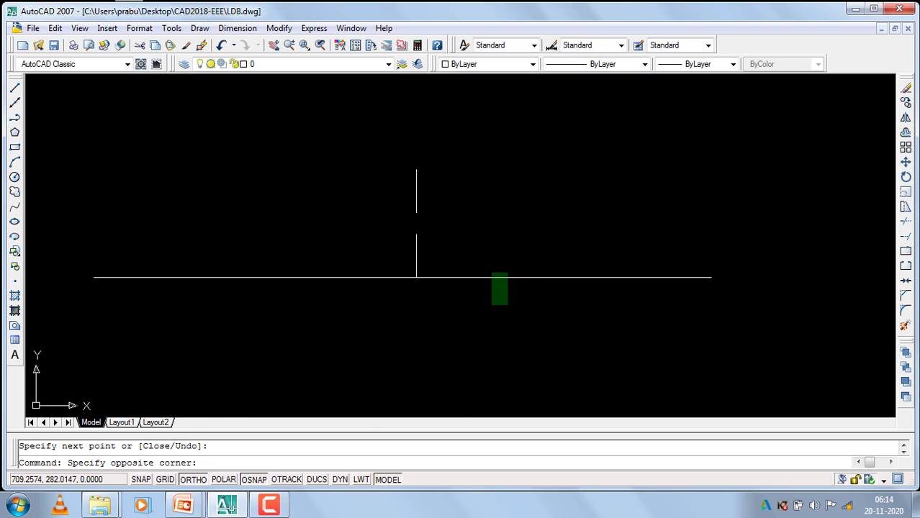
click(489, 312)
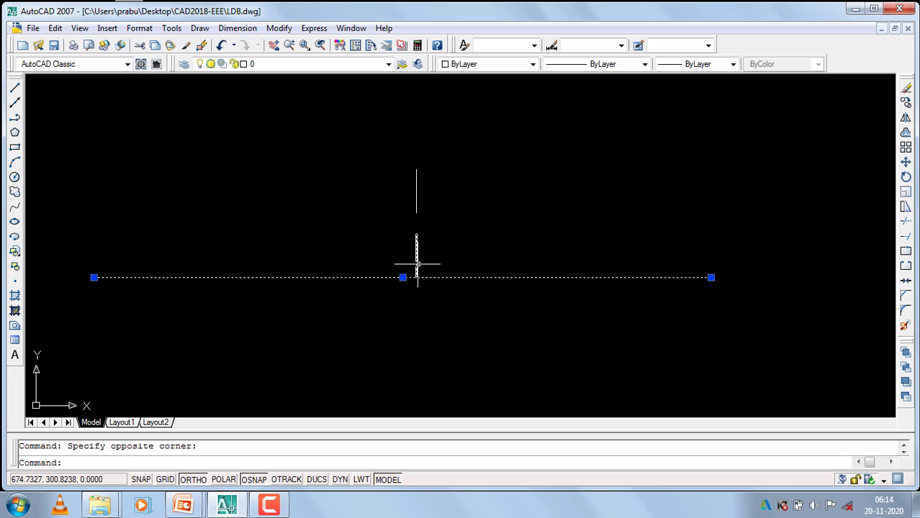
key(Return)
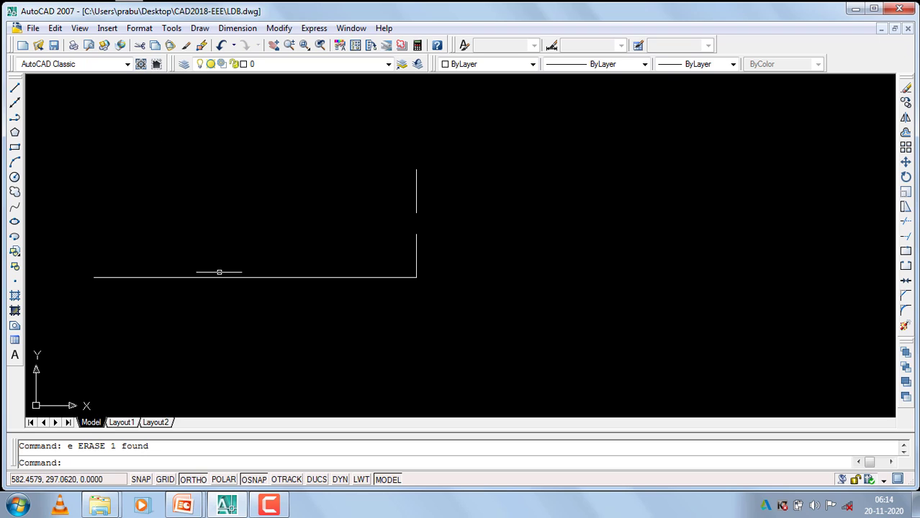
Stretch the right end of the horizontal line 150 units further to the right
click(251, 249)
click(189, 317)
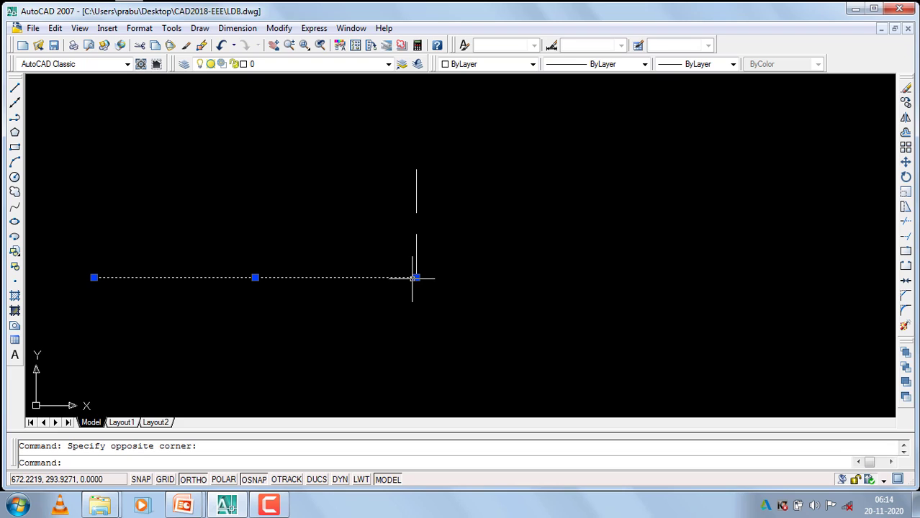
click(416, 277)
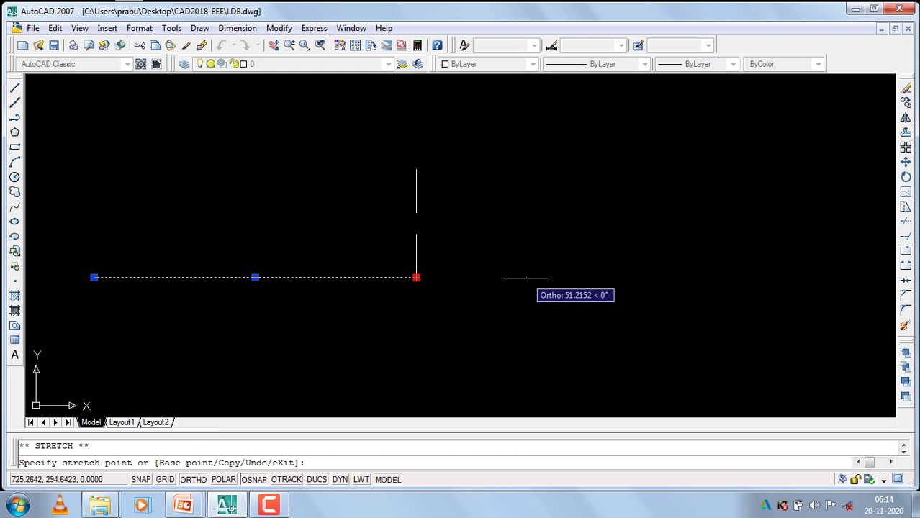
text(1)
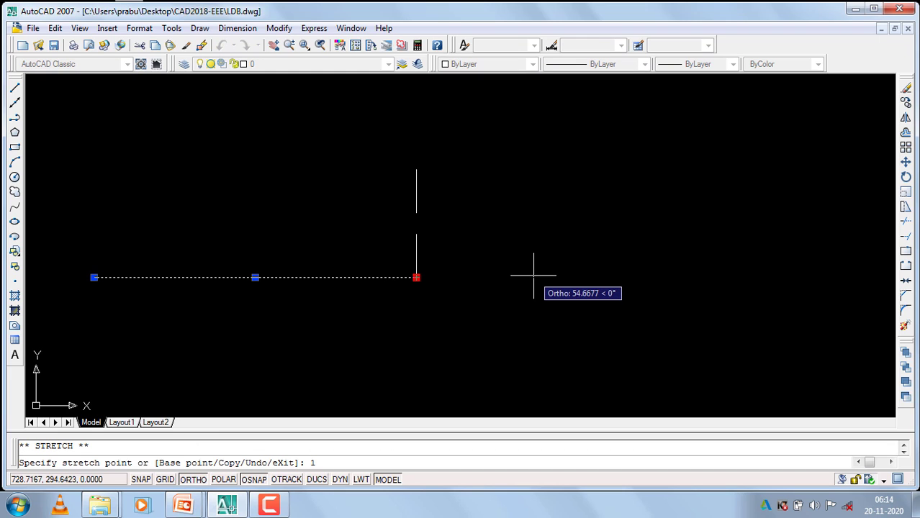
text(50)
key(Return)
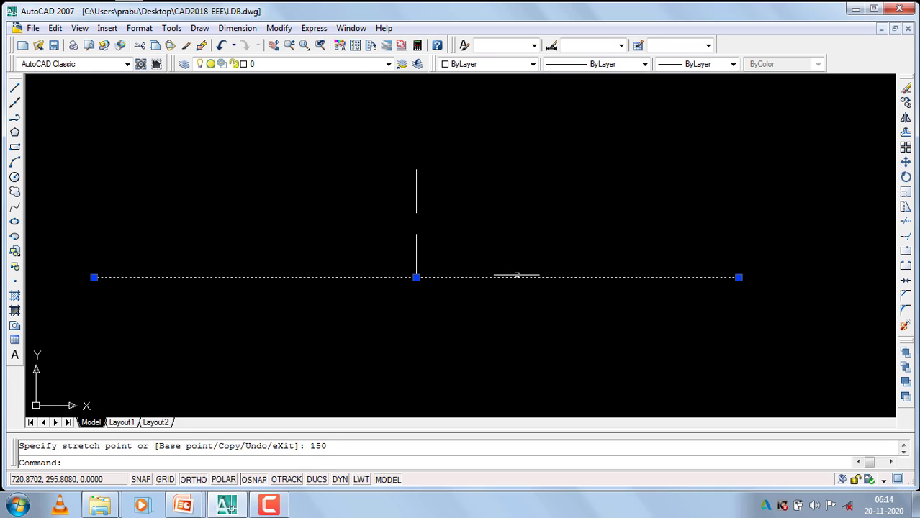
Erase the whole horizontal line and undo that erasure
scroll(497, 238, down, 3)
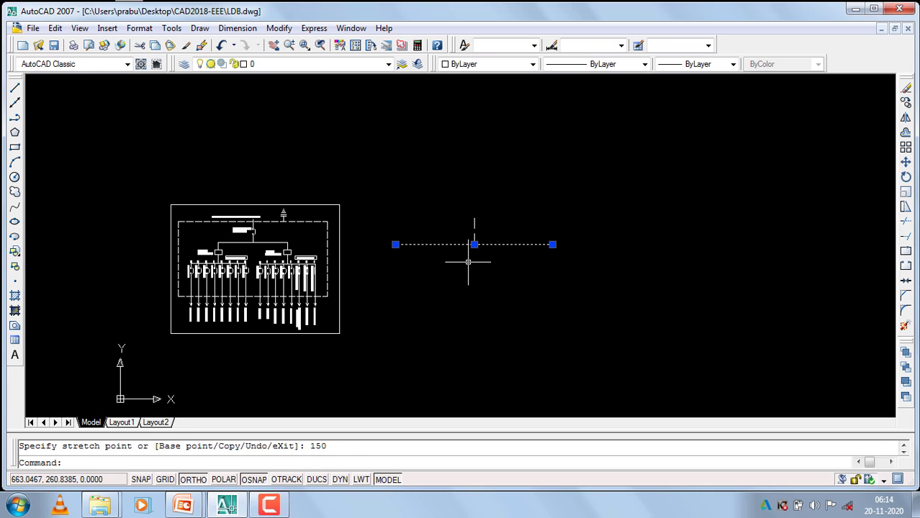
key(Delete)
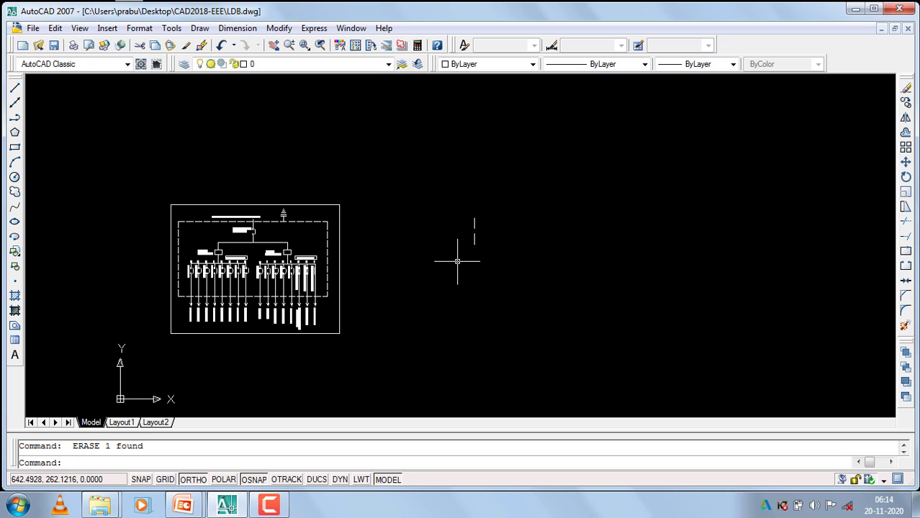
key(ctrl+z)
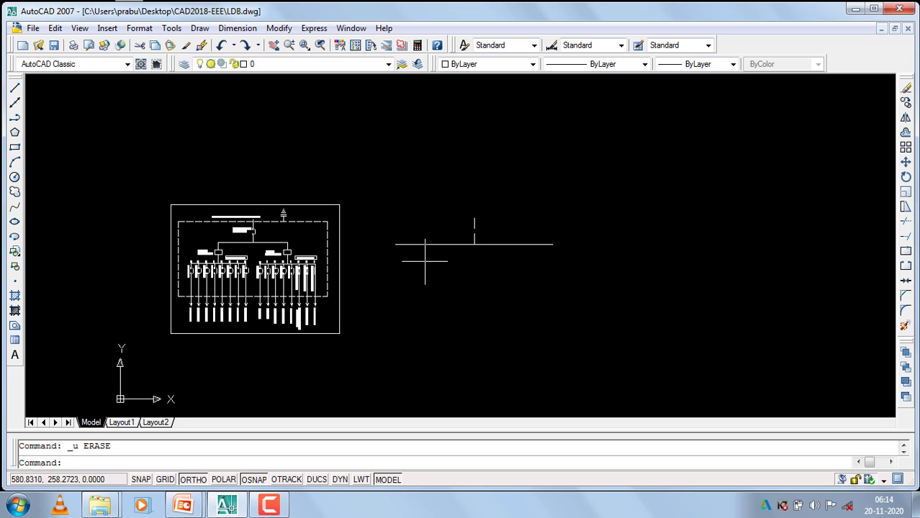
Draw a 20-unit vertical line downward from the left end of the horizontal line
key(Return)
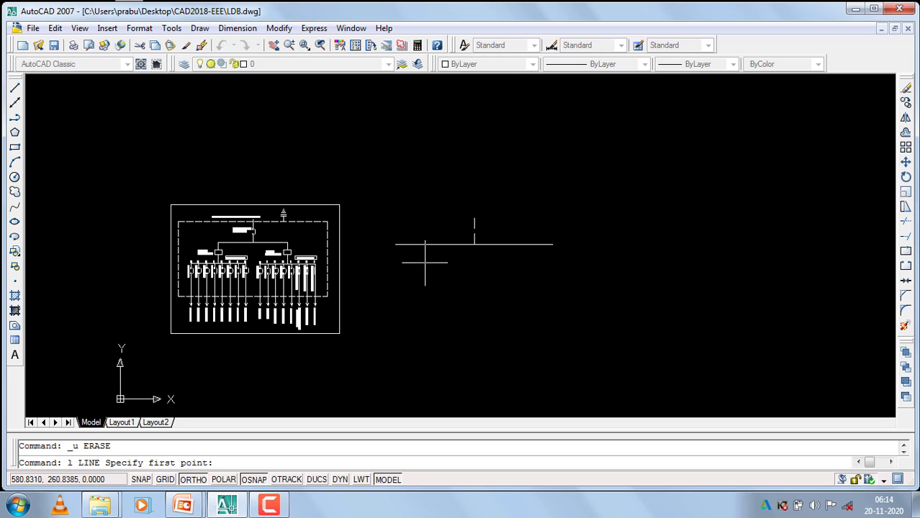
scroll(403, 253, up, 3)
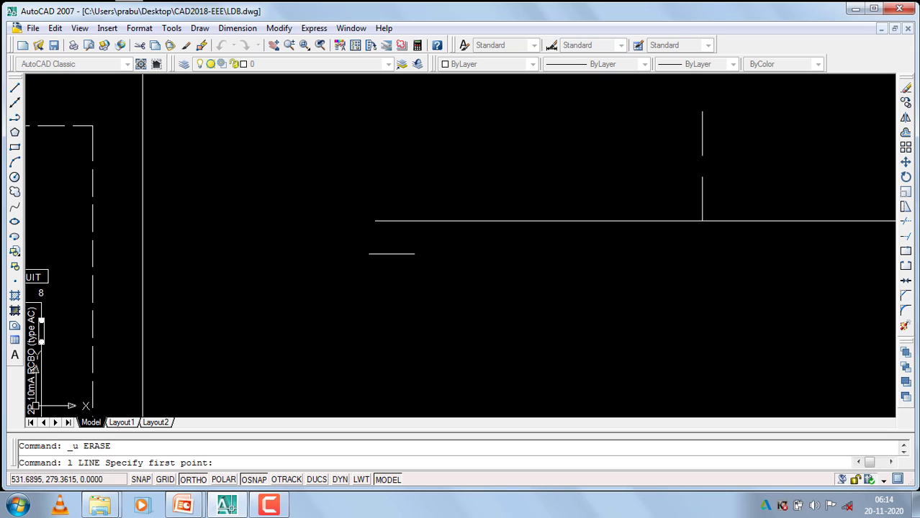
click(375, 221)
scroll(372, 274, down, 2)
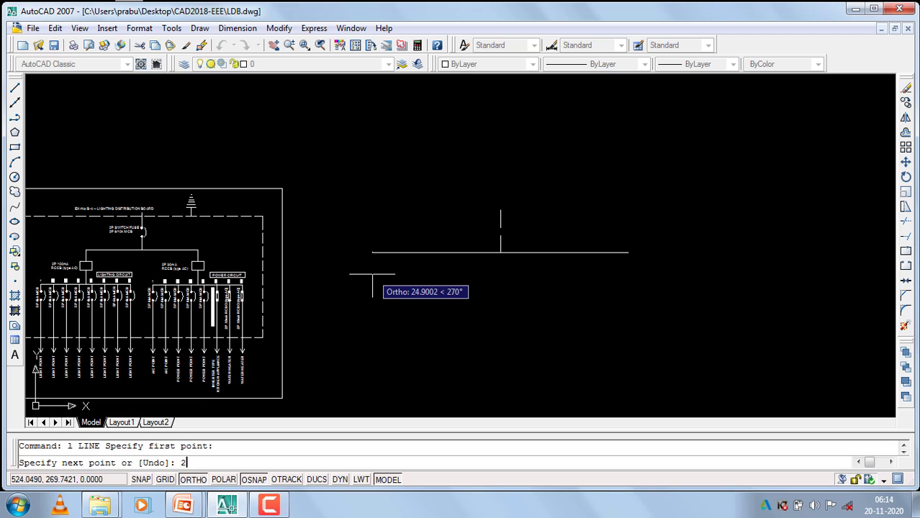
key(Return)
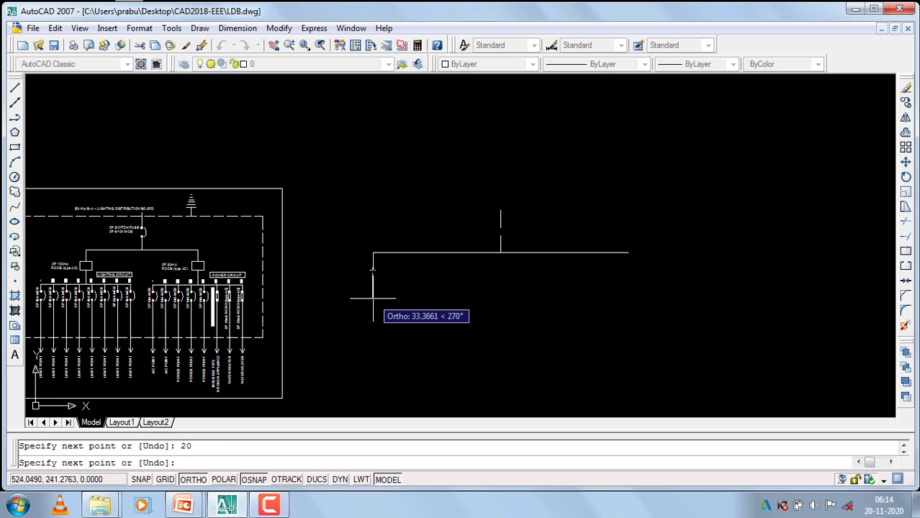
key(Return)
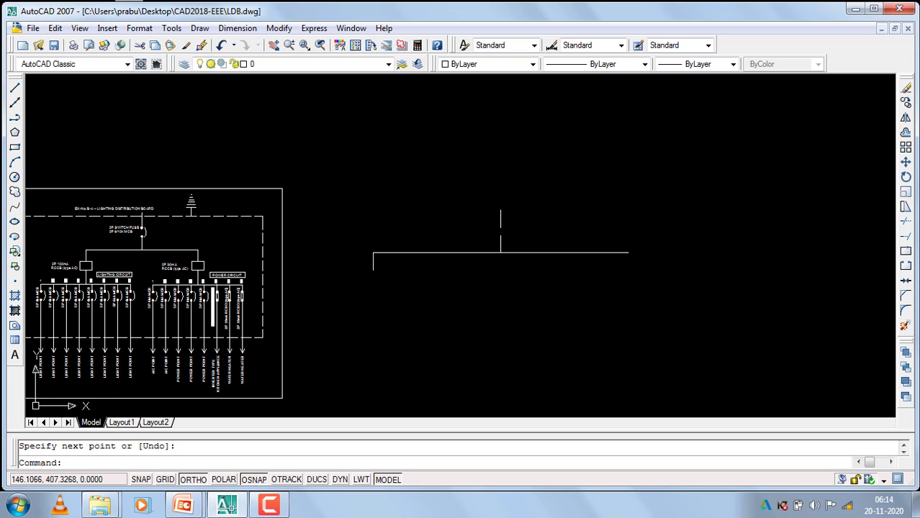
Draw a rectangle about 21 by 12 units, starting from the lower end of the short vertical line at the busbar's left end
click(14, 147)
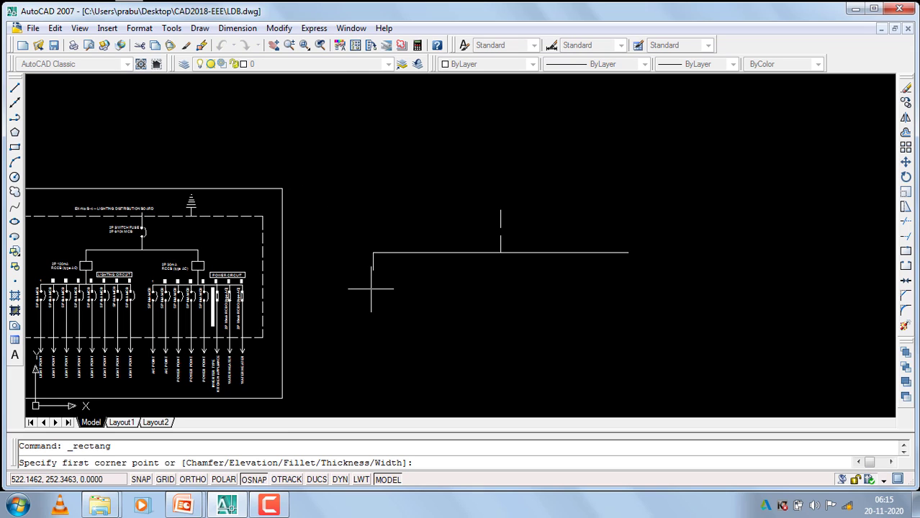
scroll(371, 284, up, 5)
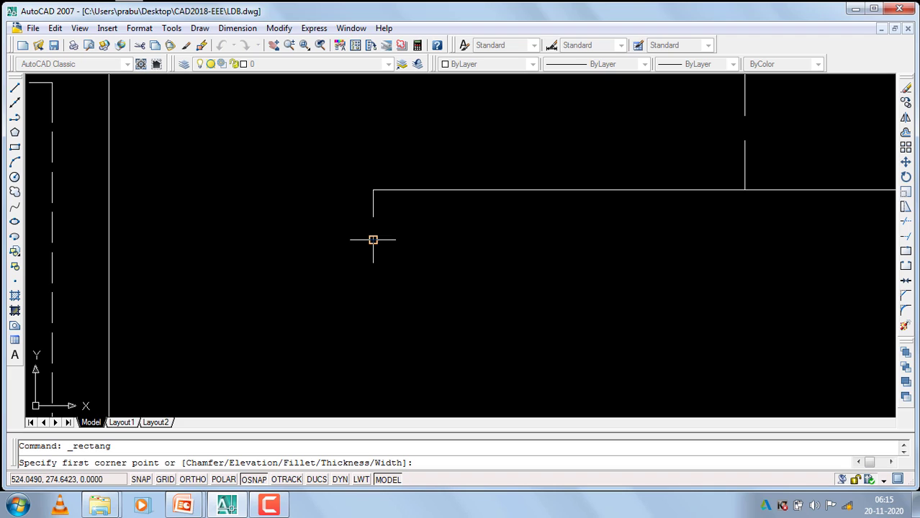
click(373, 240)
scroll(405, 256, down, 5)
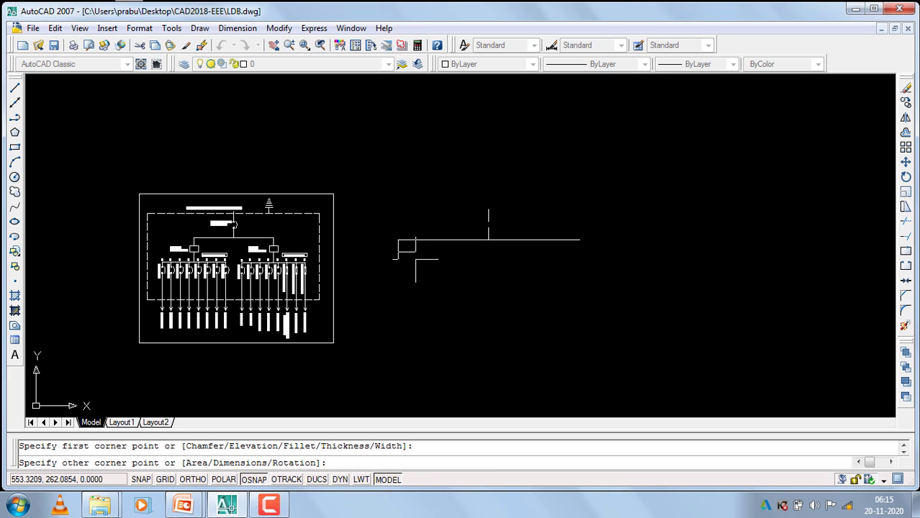
scroll(411, 260, up, 5)
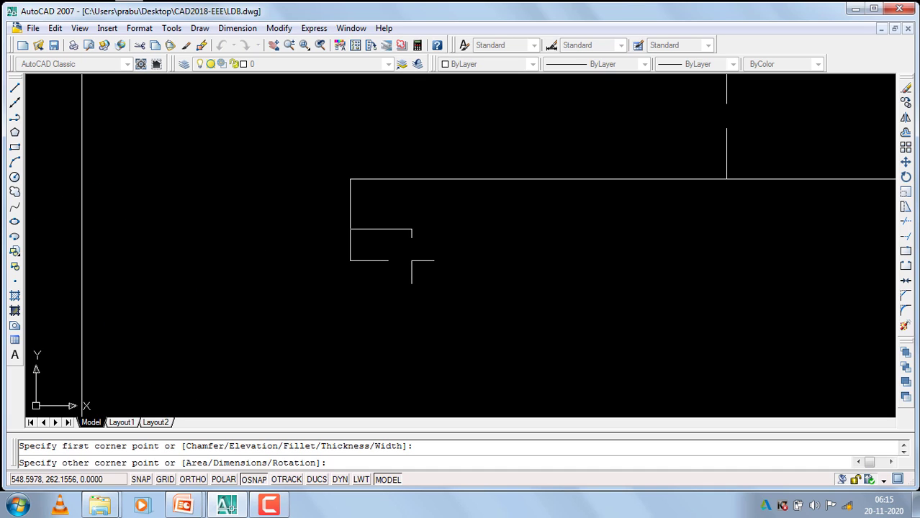
click(404, 259)
Move the rectangle by the midpoint of its top edge onto the lower end of the short vertical line
click(414, 221)
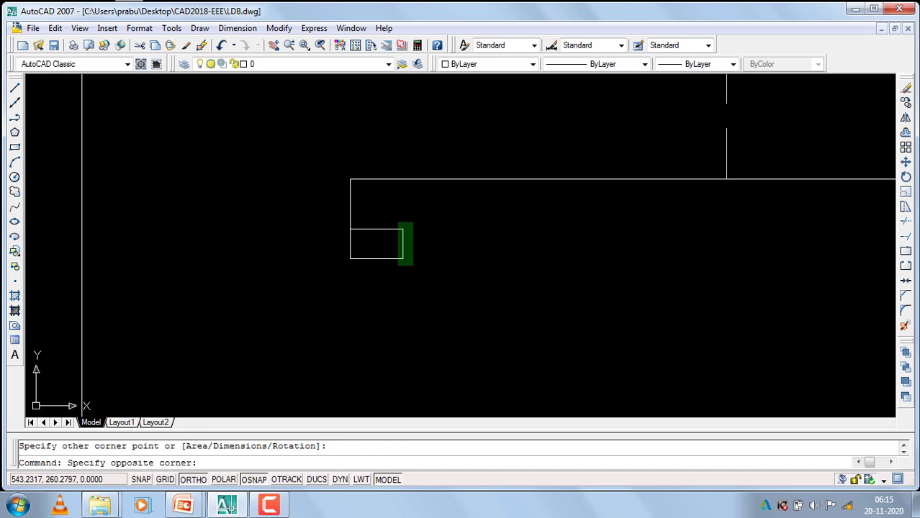
click(388, 291)
key(Return)
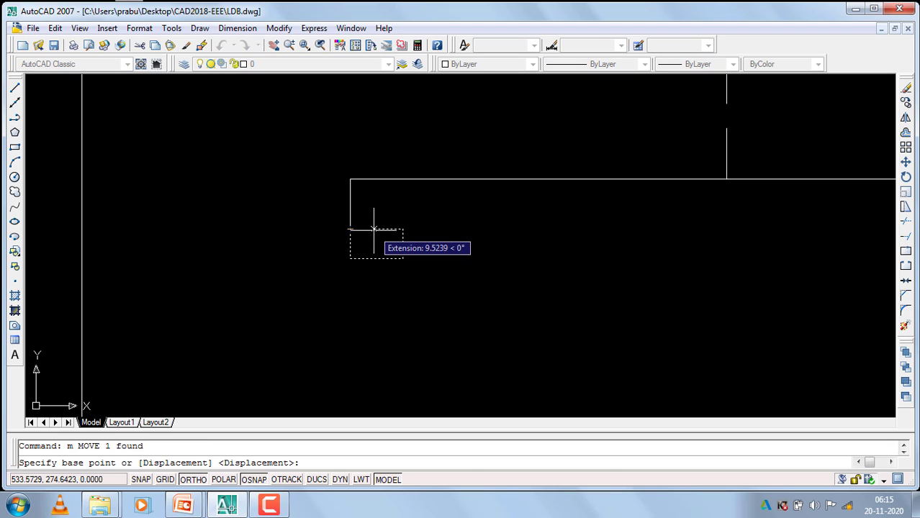
text(mi)
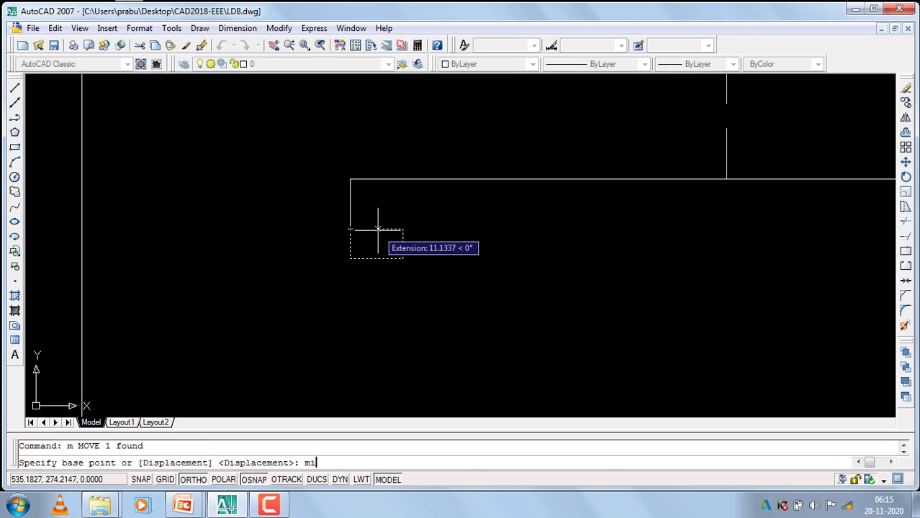
text(d of)
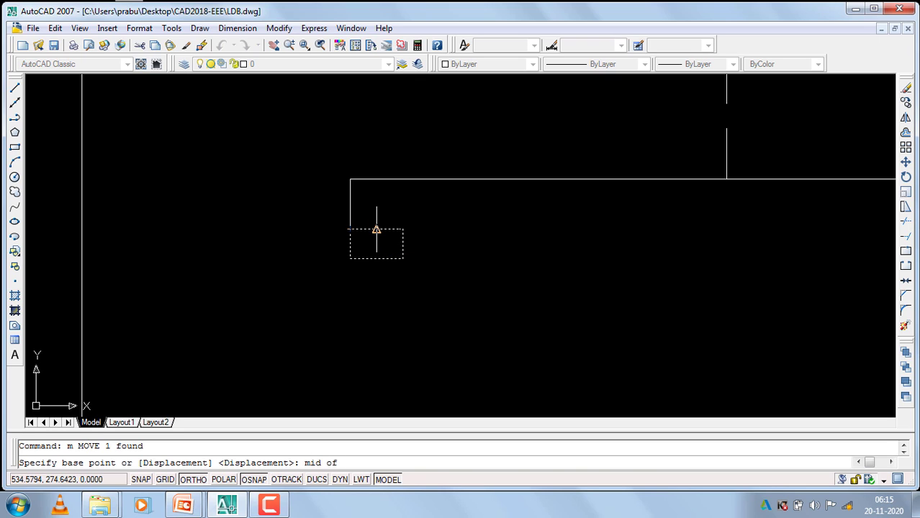
click(376, 231)
click(350, 229)
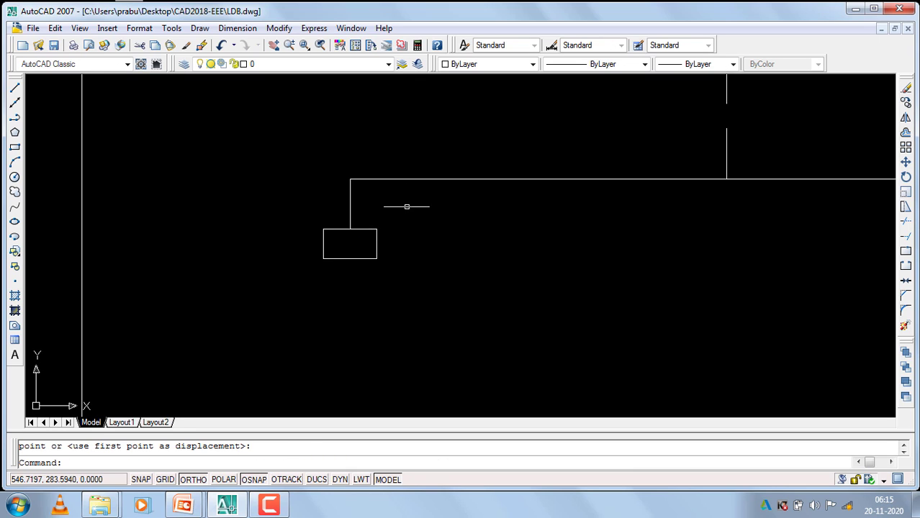
Mirror the rectangle about a vertical axis through the busbar's centre junction, keeping the original
scroll(379, 224, down, 10)
scroll(387, 234, up, 5)
scroll(387, 234, up, 2)
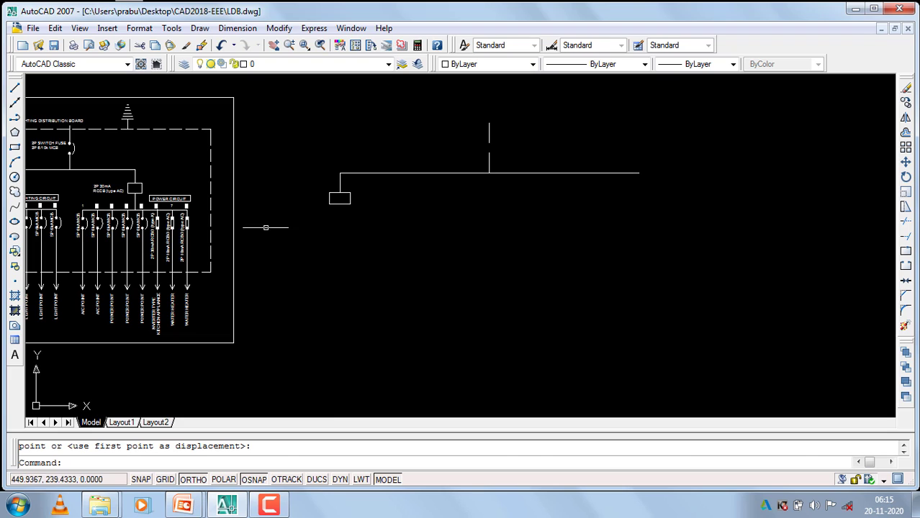
click(261, 187)
click(441, 234)
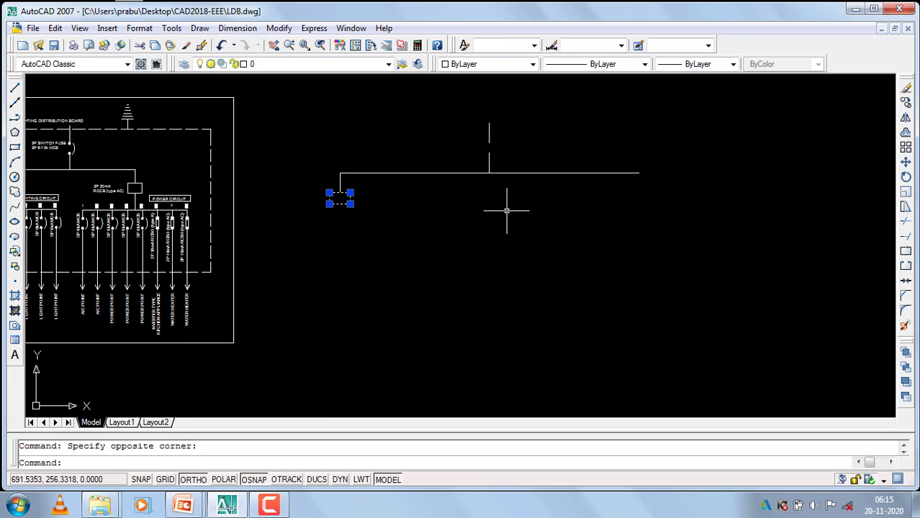
text(mi)
key(Return)
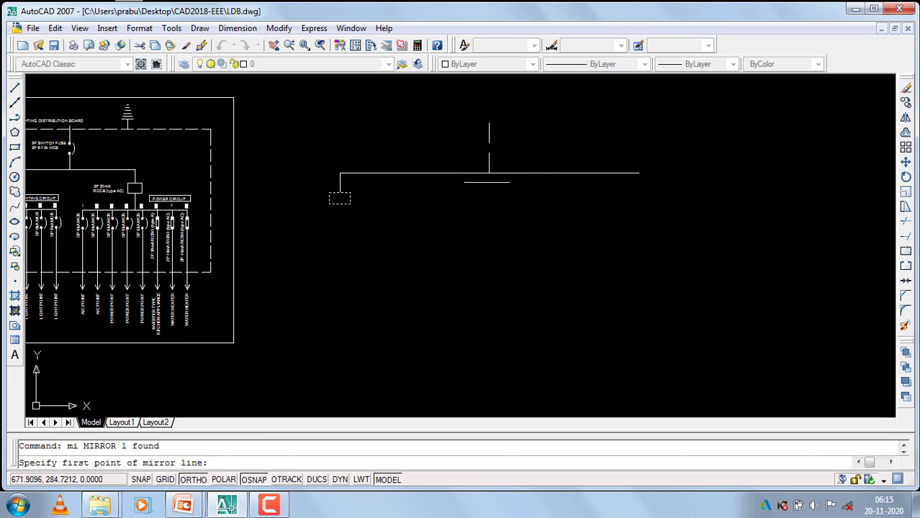
click(489, 173)
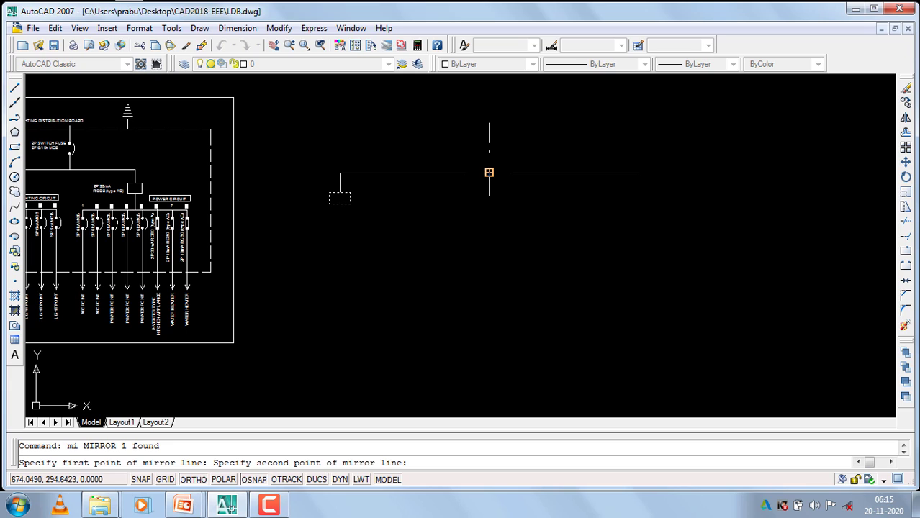
click(485, 240)
key(Return)
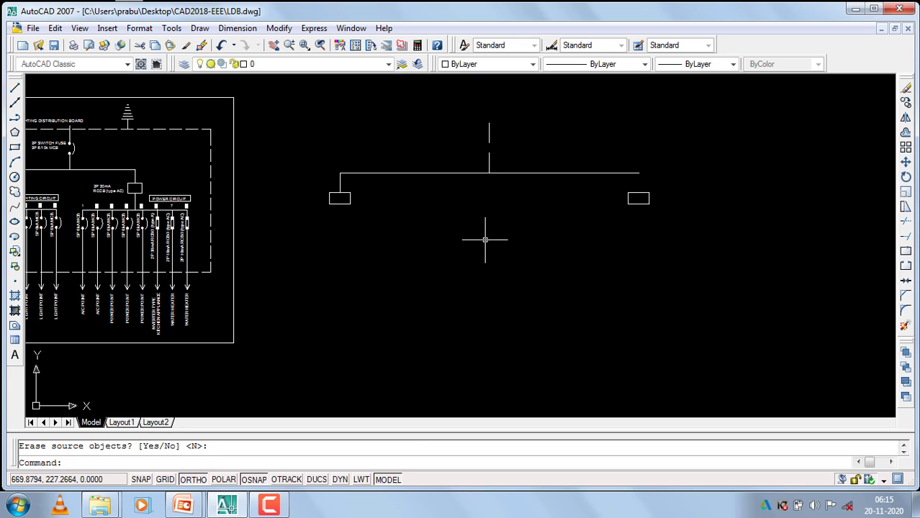
Examine the reference's lighting and power circuits, especially the vertical line between the 2P 100mA RCCB box and the lighting busbar
scroll(472, 183, down, 2)
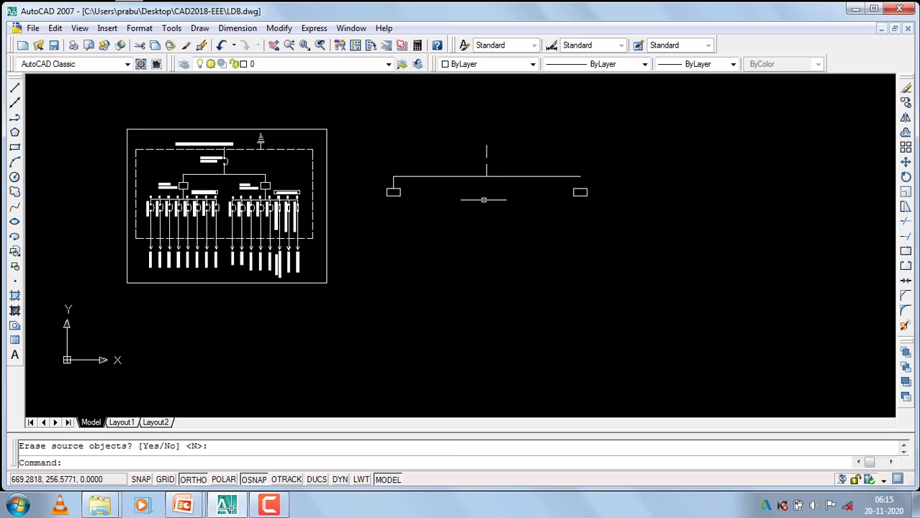
scroll(162, 202, up, 8)
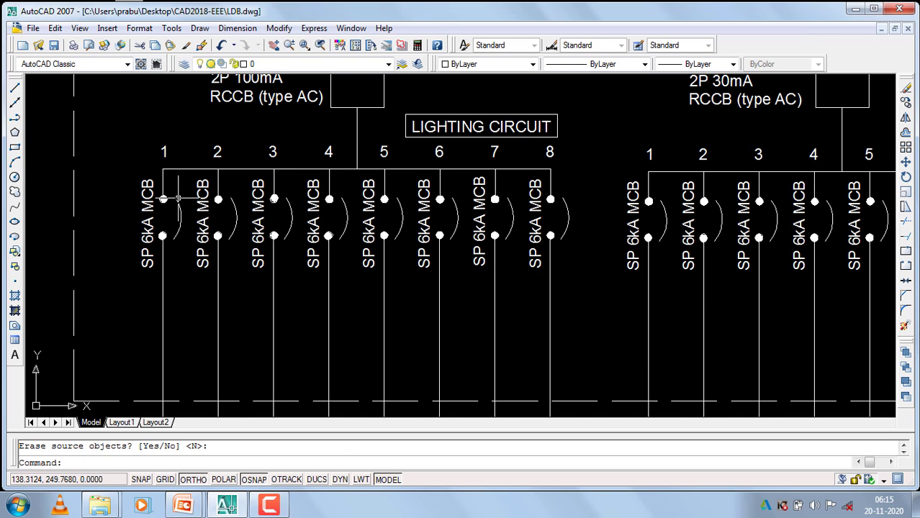
scroll(178, 200, down, 2)
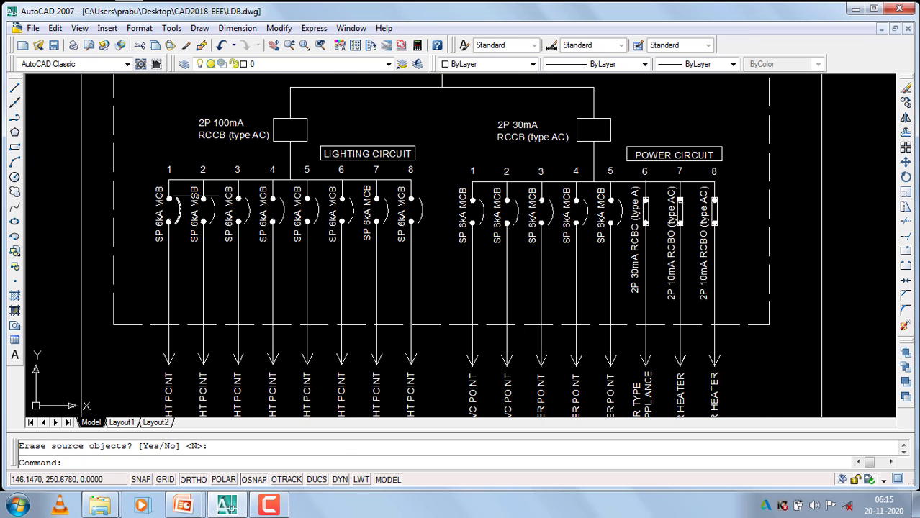
click(296, 154)
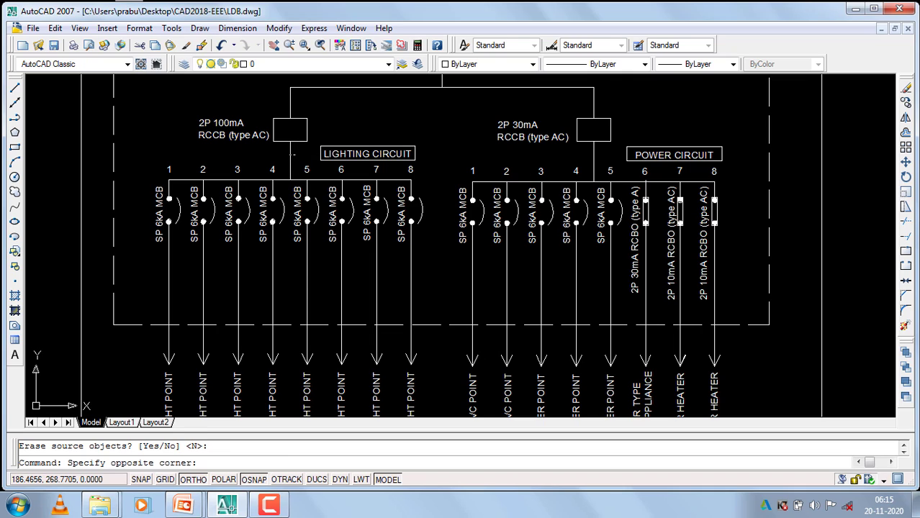
click(288, 154)
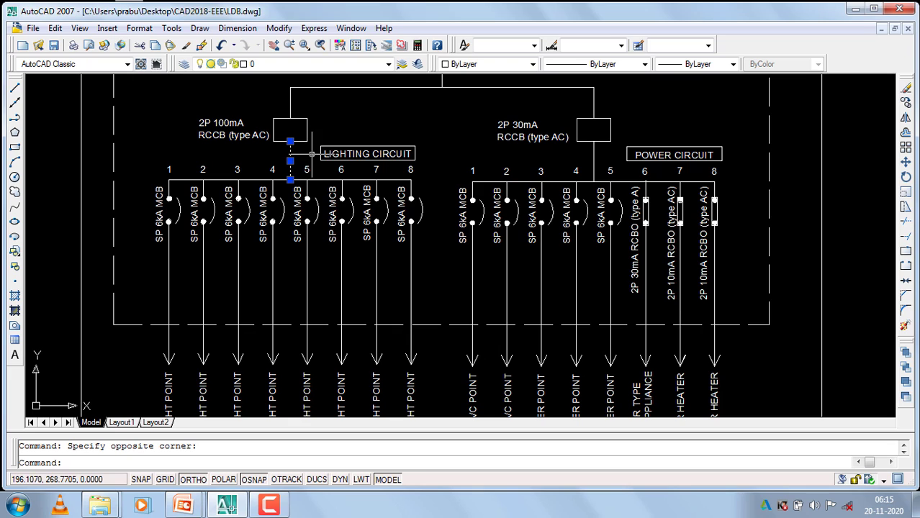
right_click(387, 139)
click(378, 129)
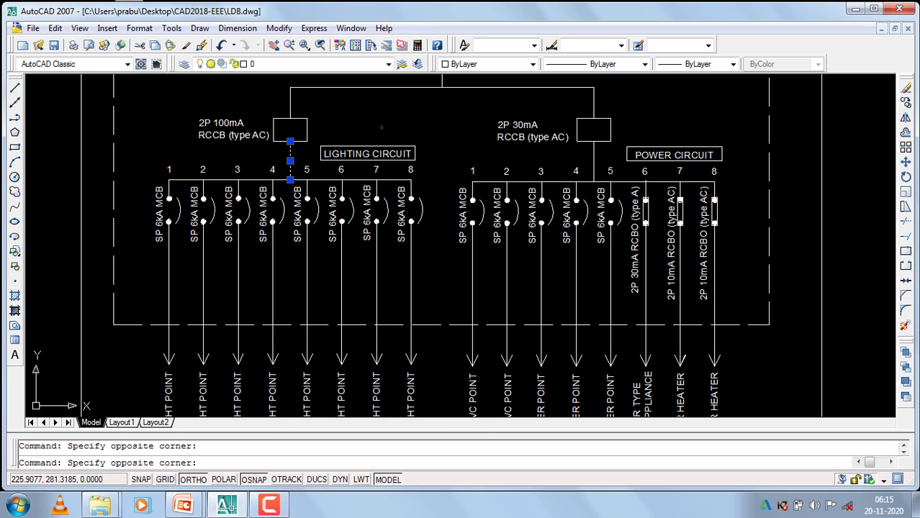
click(364, 121)
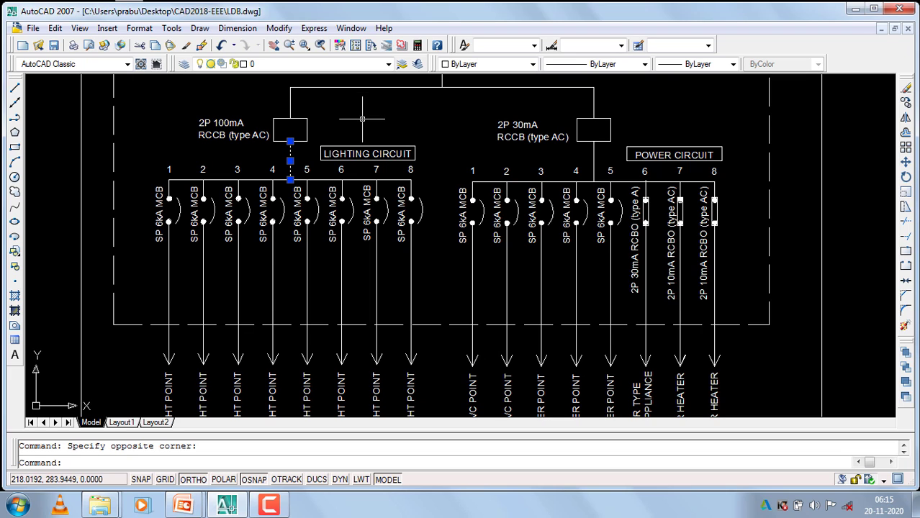
right_click(362, 121)
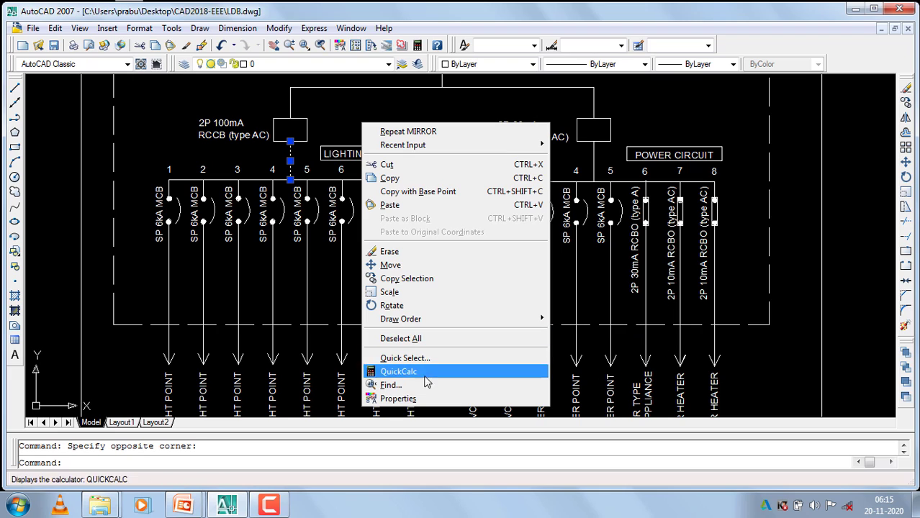
click(414, 339)
click(690, 125)
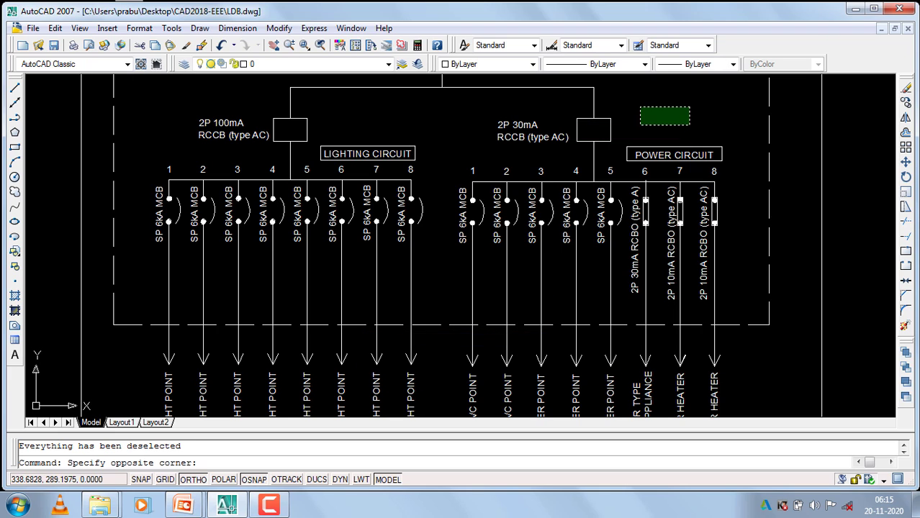
click(645, 109)
Draw a 20-unit vertical line downward from the midpoint of the left rectangle's bottom edge
scroll(279, 269, down, 4)
scroll(415, 253, up, 4)
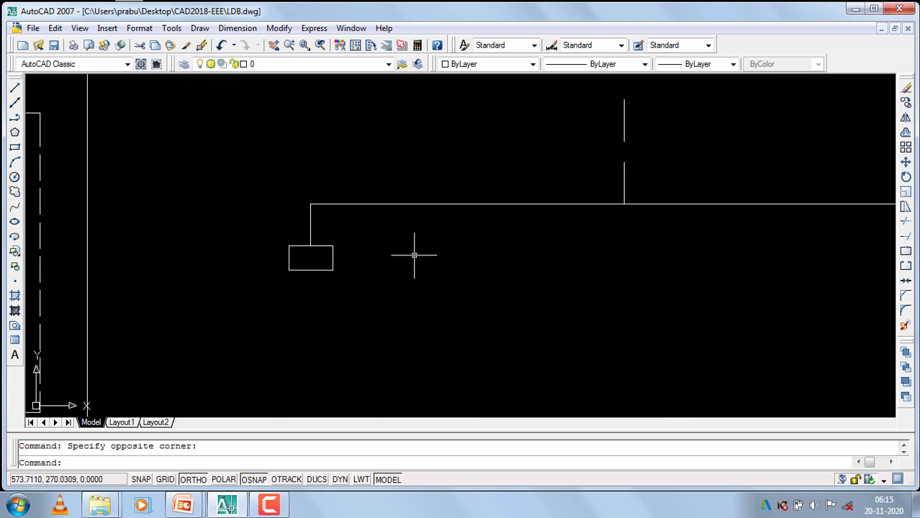
scroll(414, 255, down, 3)
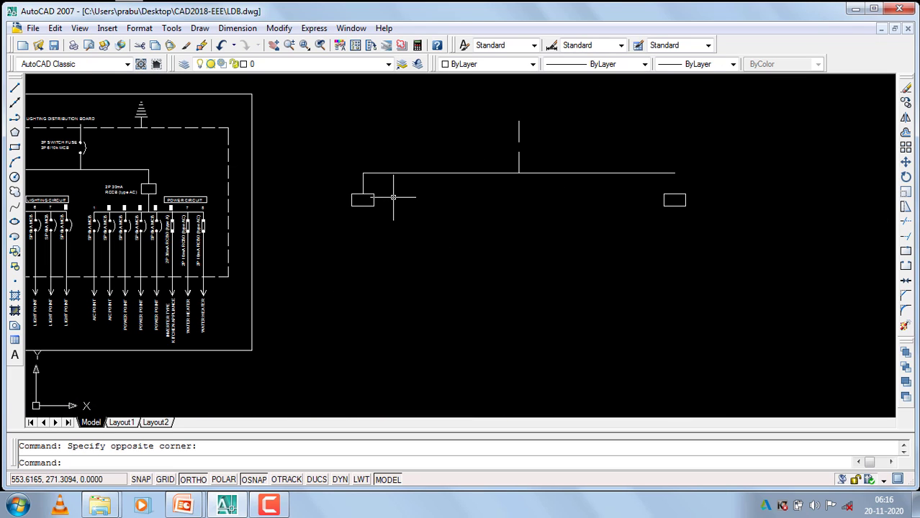
text(l)
key(Return)
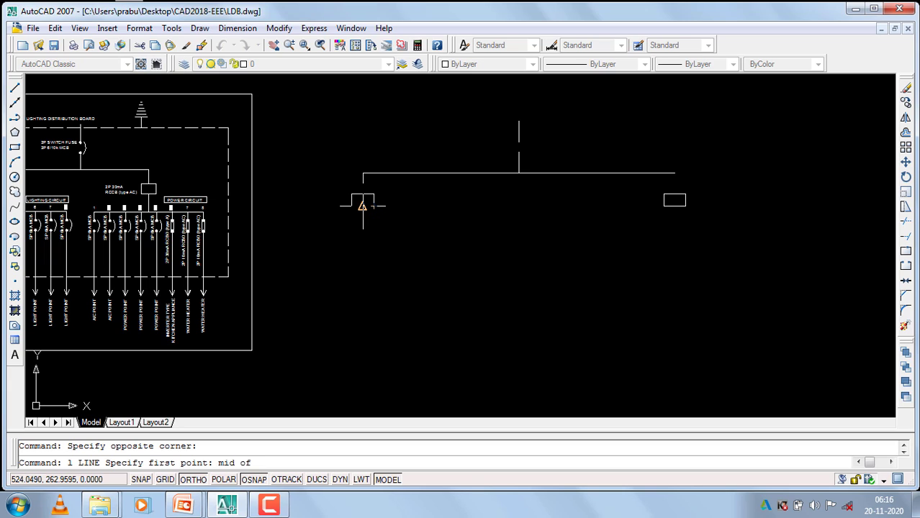
scroll(362, 207, up, 3)
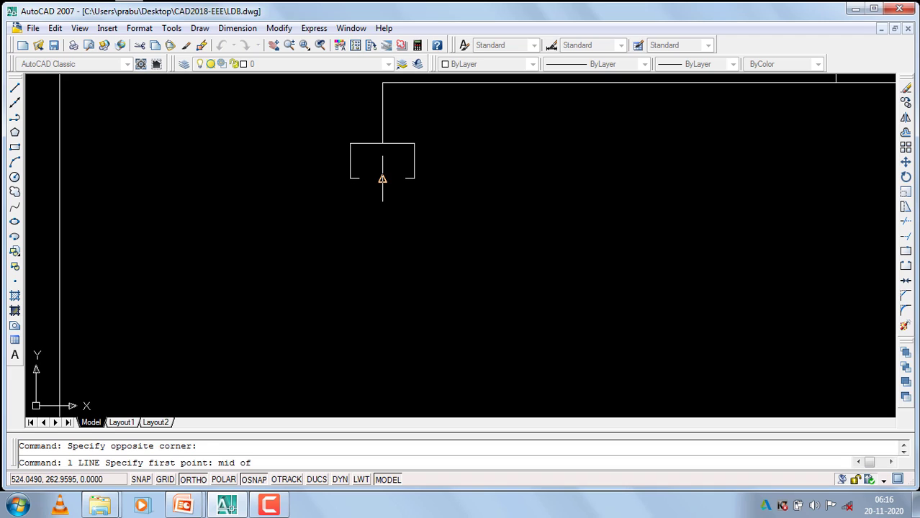
click(382, 178)
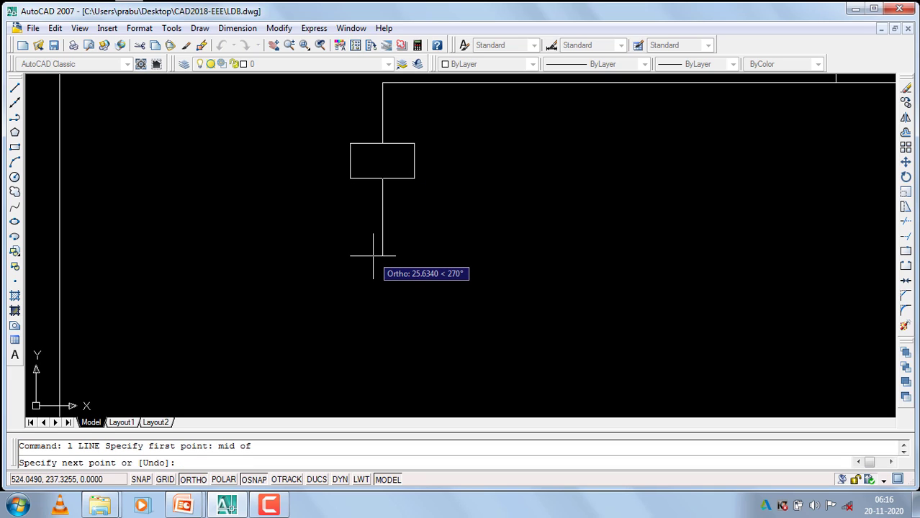
text(20)
key(Return)
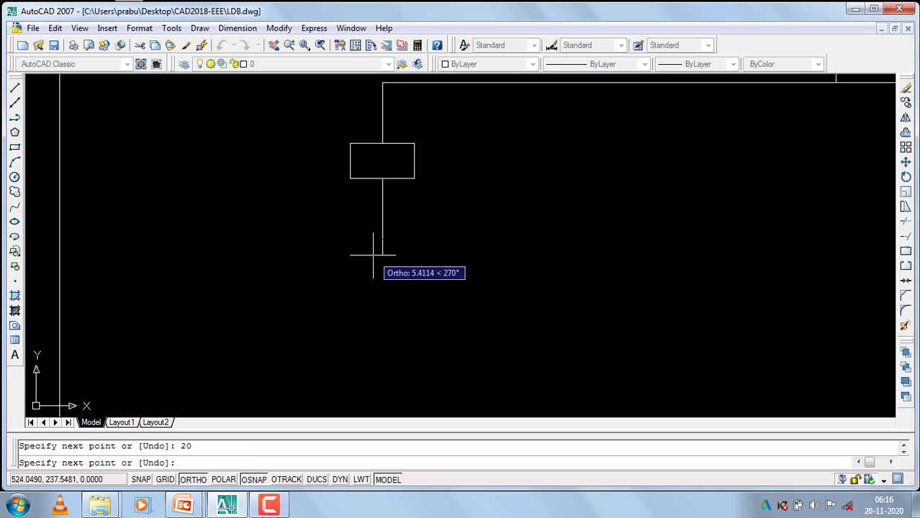
key(Return)
Draw a 150-unit horizontal line to the right from the lower end of the vertical line below the left rectangle
scroll(384, 191, down, 4)
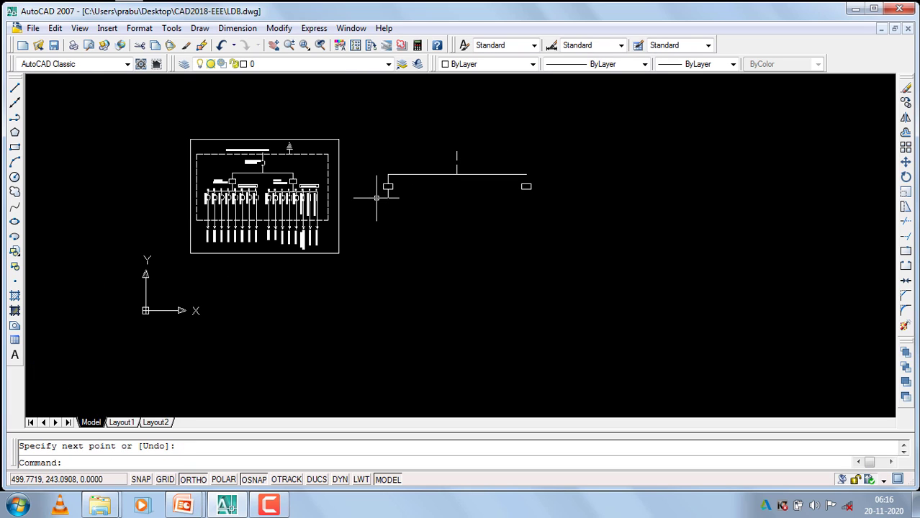
scroll(384, 200, up, 3)
click(421, 200)
click(334, 208)
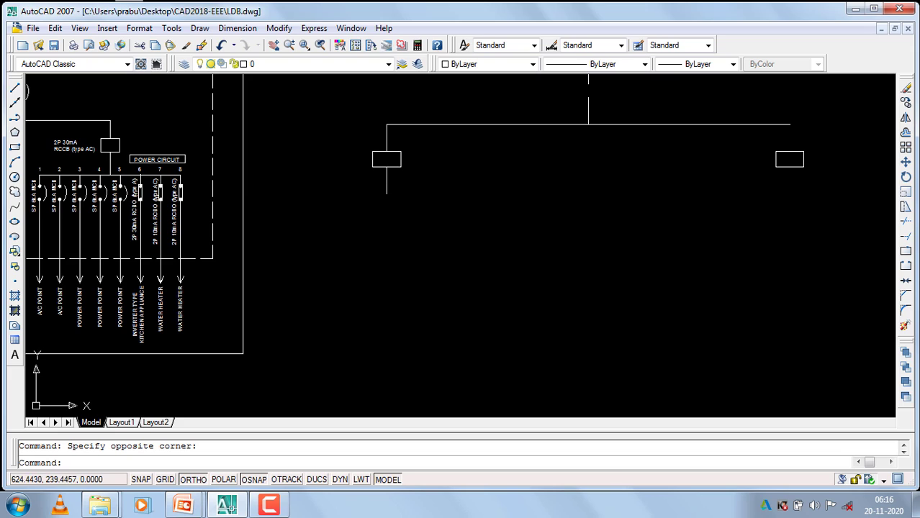
scroll(536, 203, down, 1)
text(l)
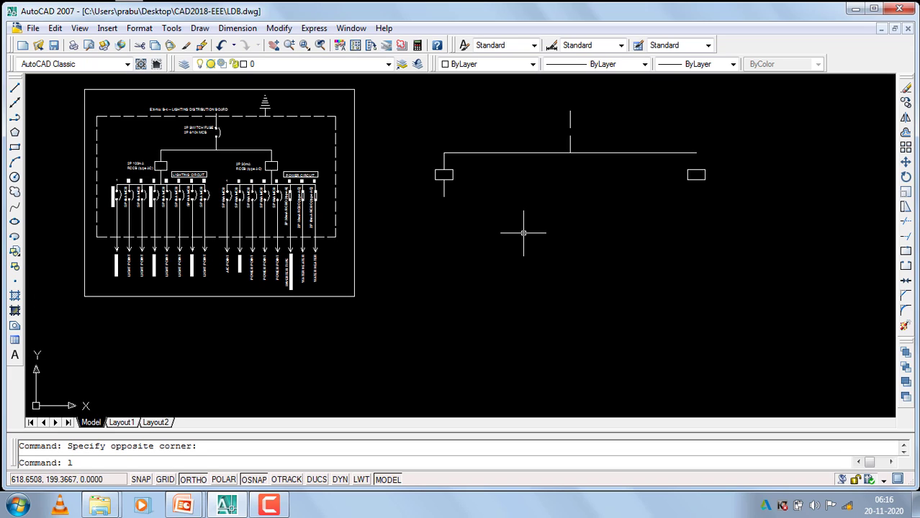
key(Return)
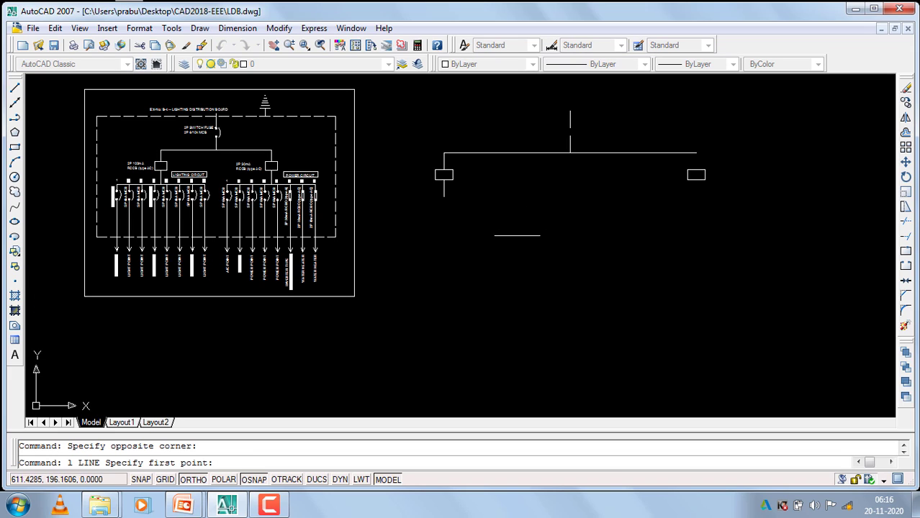
click(444, 196)
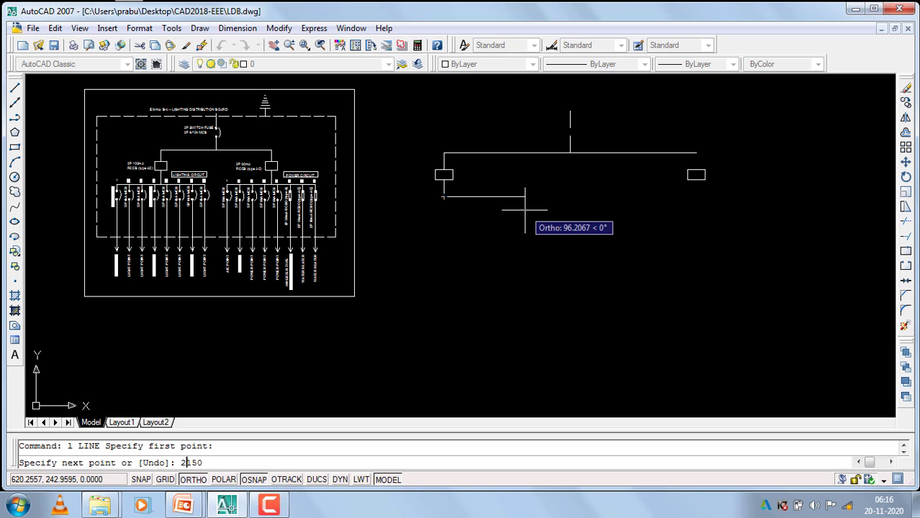
key(Return)
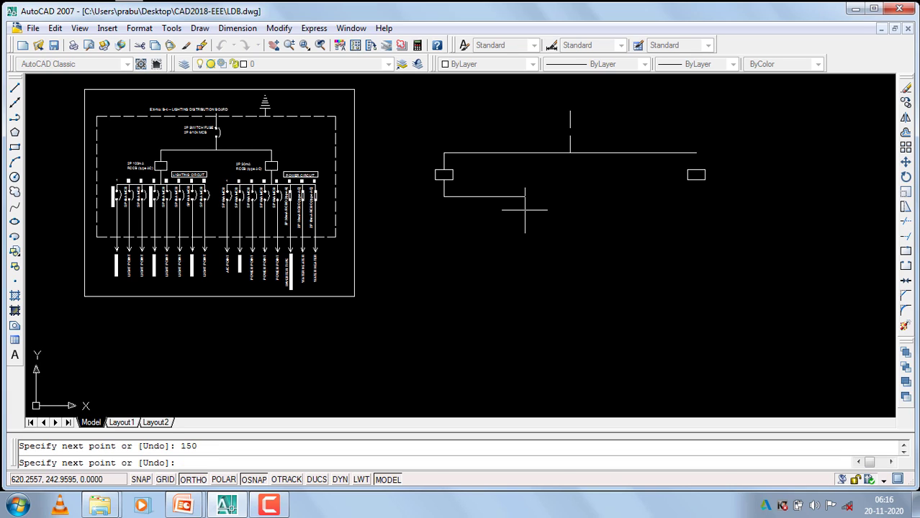
Move the 150-unit horizontal line by its midpoint onto the lower end of the vertical line below the left rectangle
key(Return)
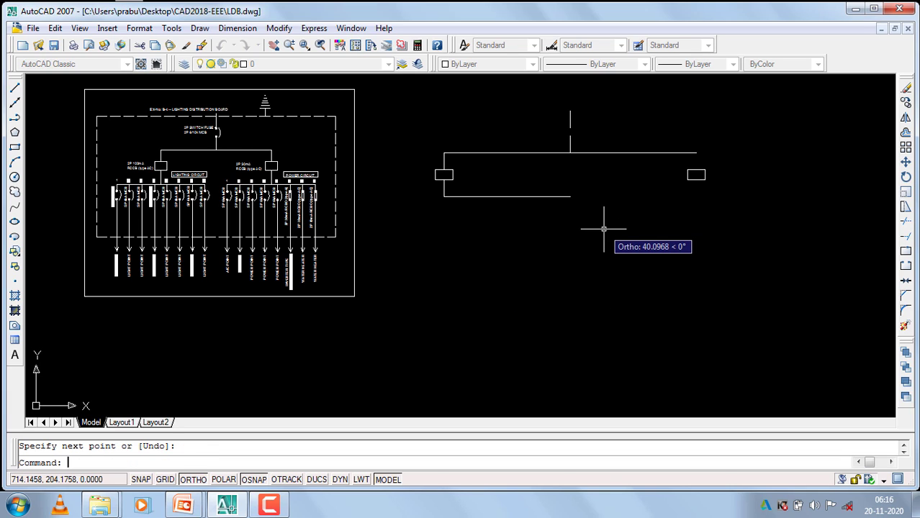
click(580, 179)
click(530, 232)
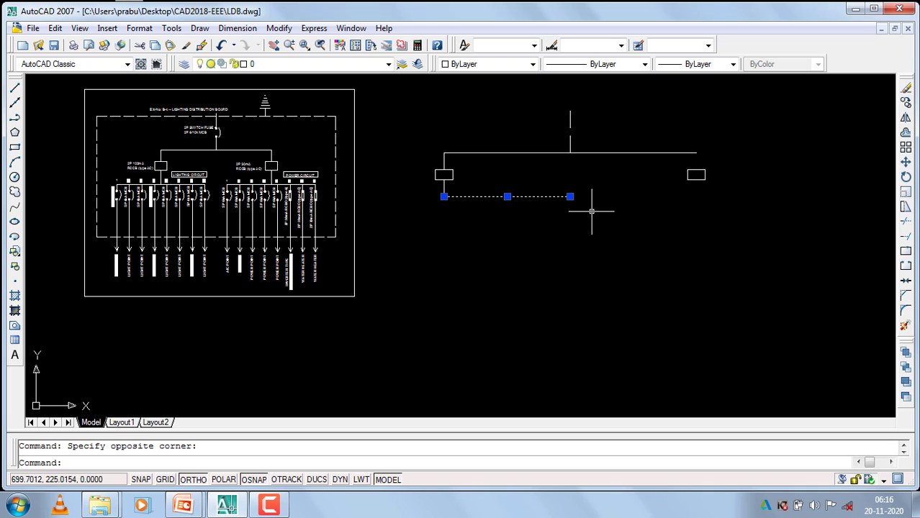
click(508, 195)
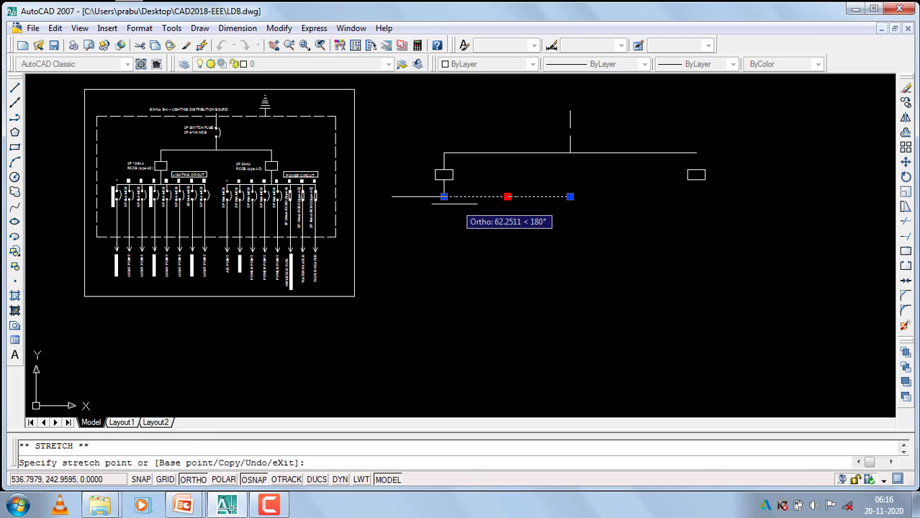
click(444, 196)
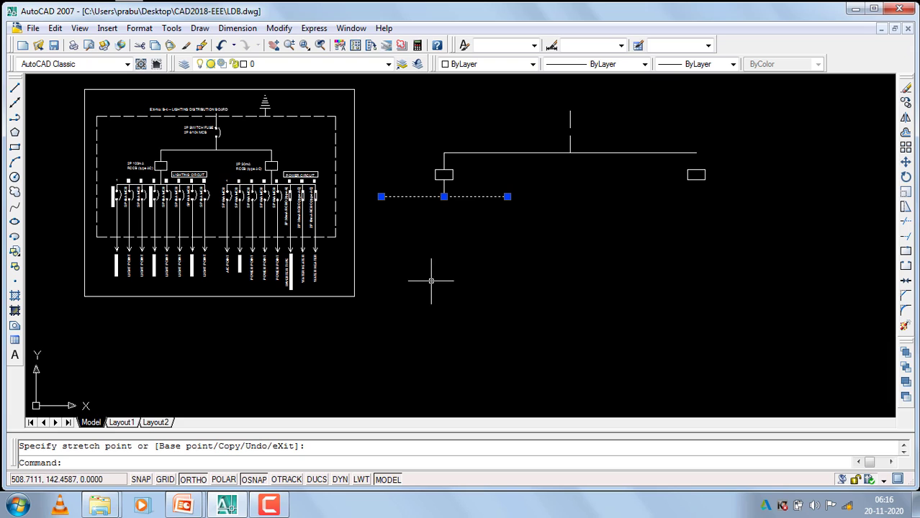
click(451, 256)
click(438, 281)
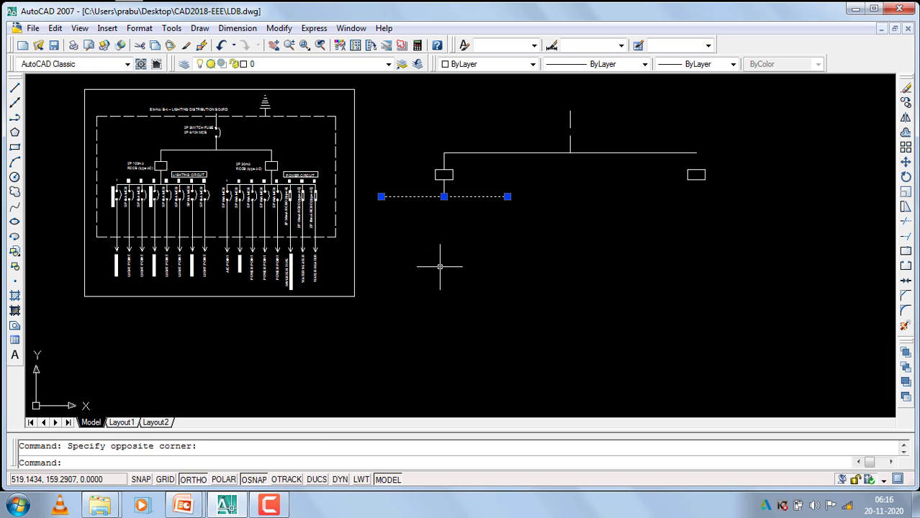
right_click(440, 266)
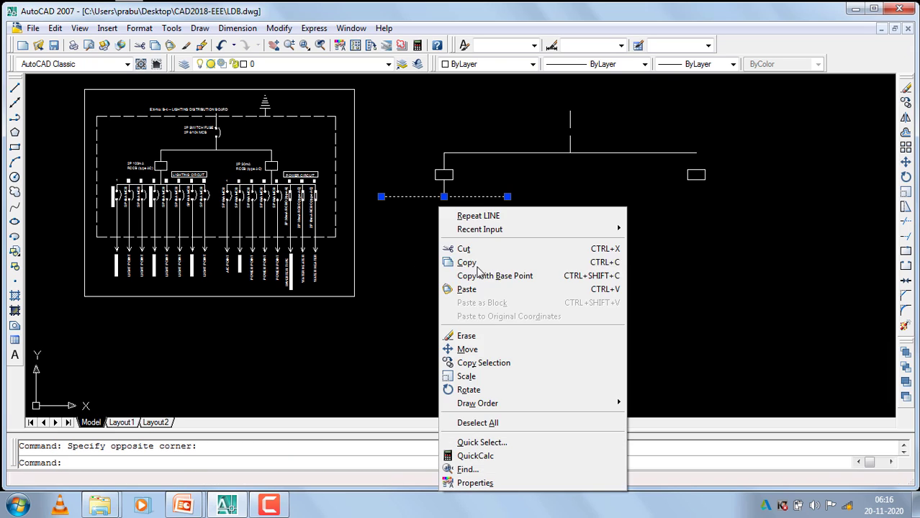
click(498, 425)
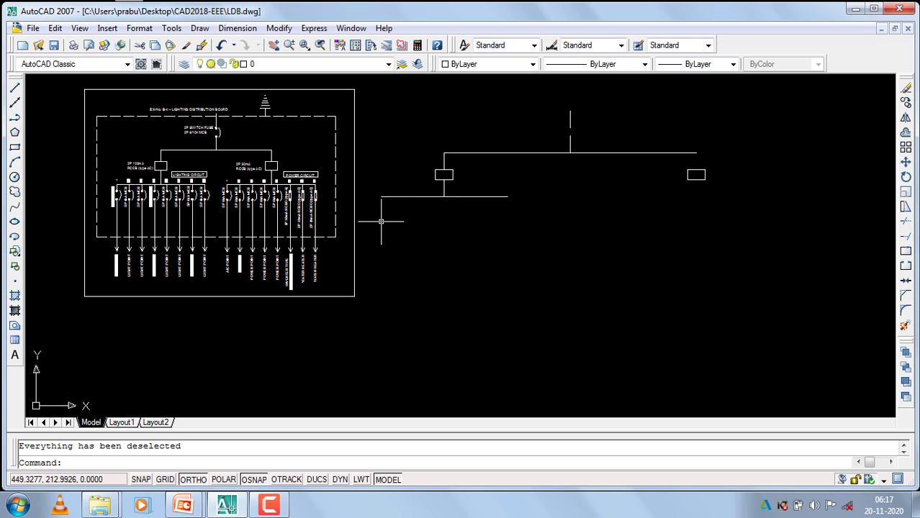
Draw a 15-unit vertical line downward from the left end of the lighting circuit busbar
key(Return)
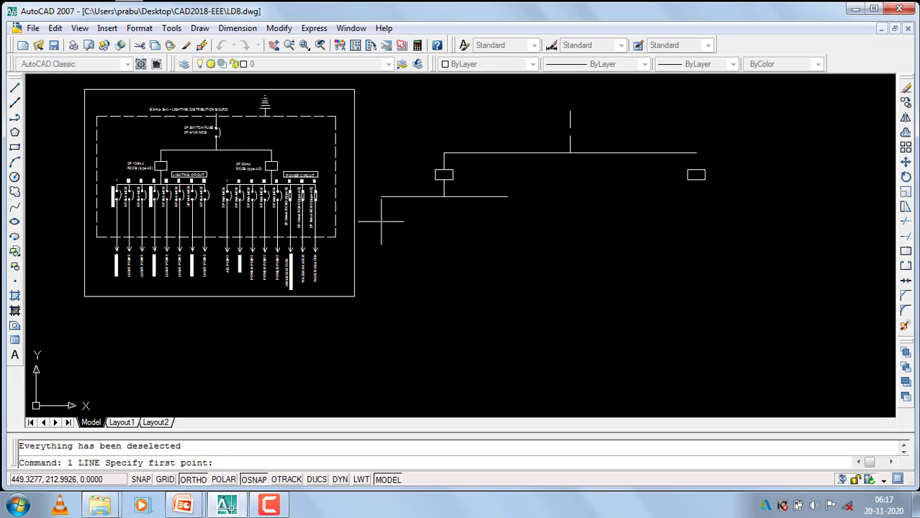
click(381, 195)
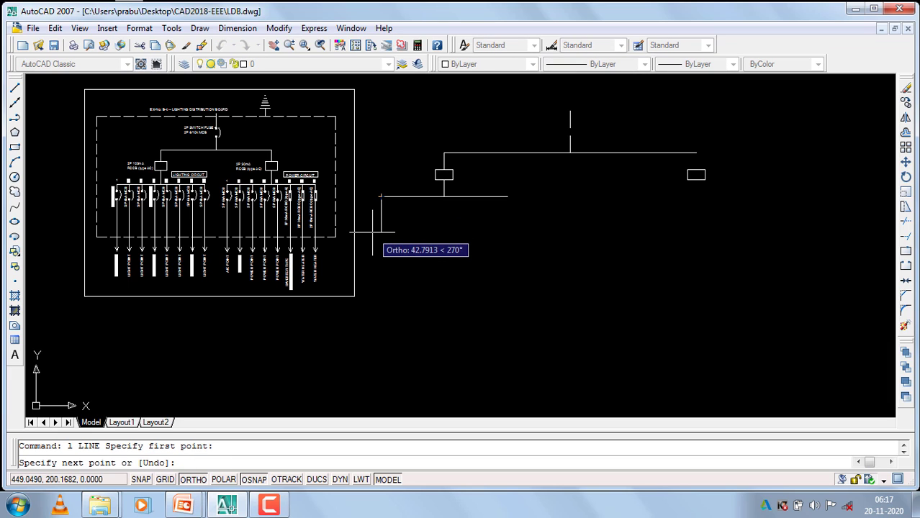
scroll(381, 223, up, 4)
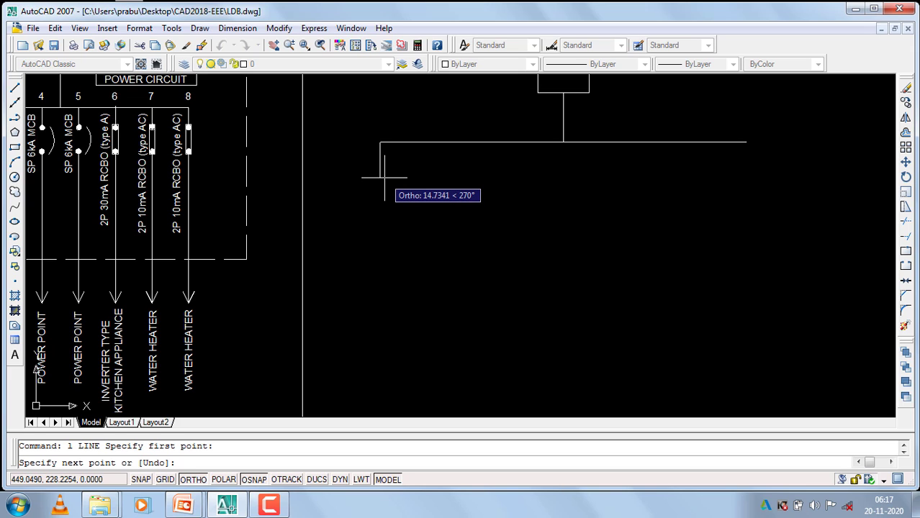
text(10)
key(Return)
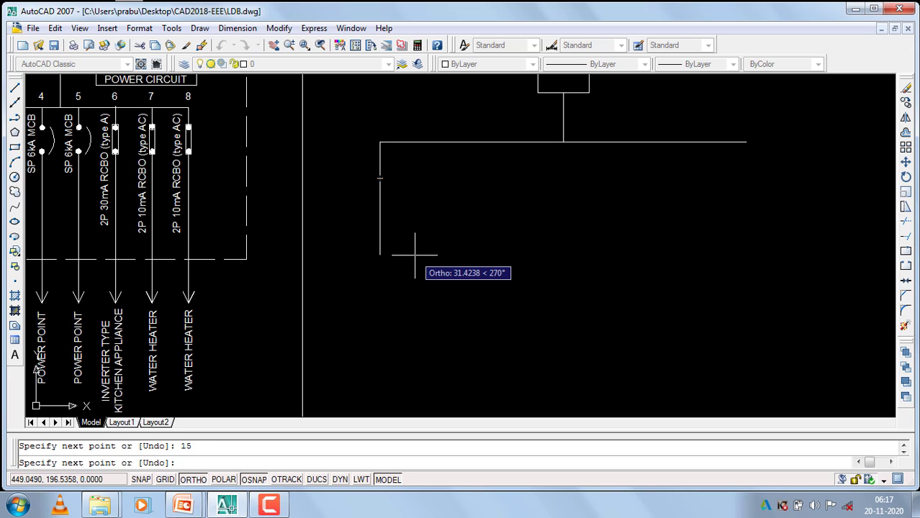
key(Return)
Draw a circle with a radius of about 2.65 units centred on the lower end of the short vertical line
scroll(426, 207, down, 2)
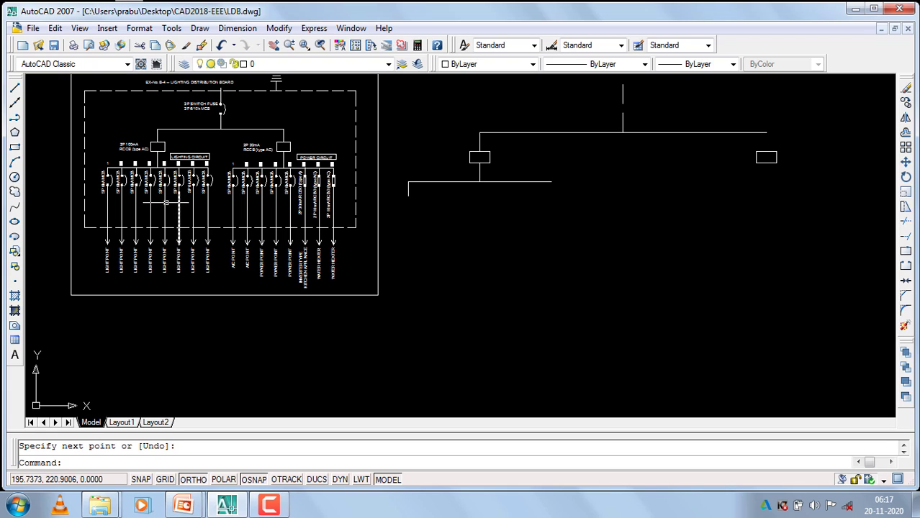
click(15, 177)
scroll(382, 187, up, 6)
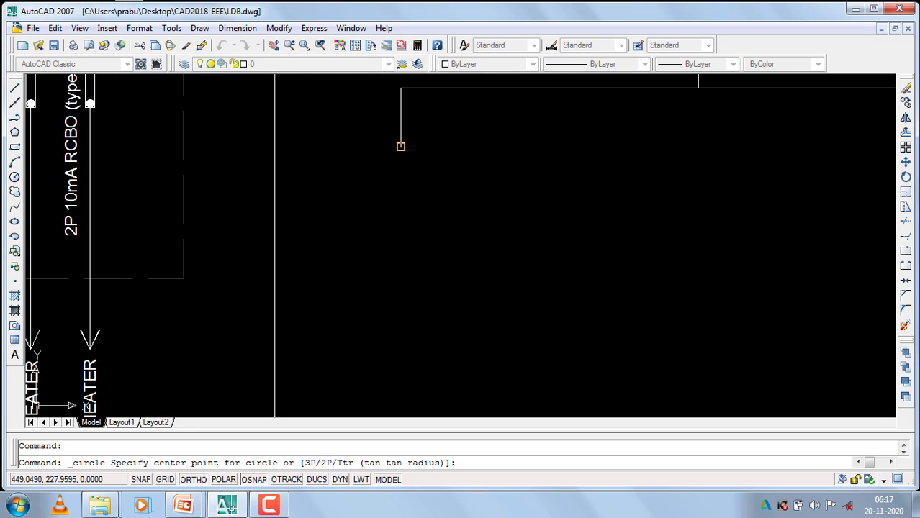
click(401, 147)
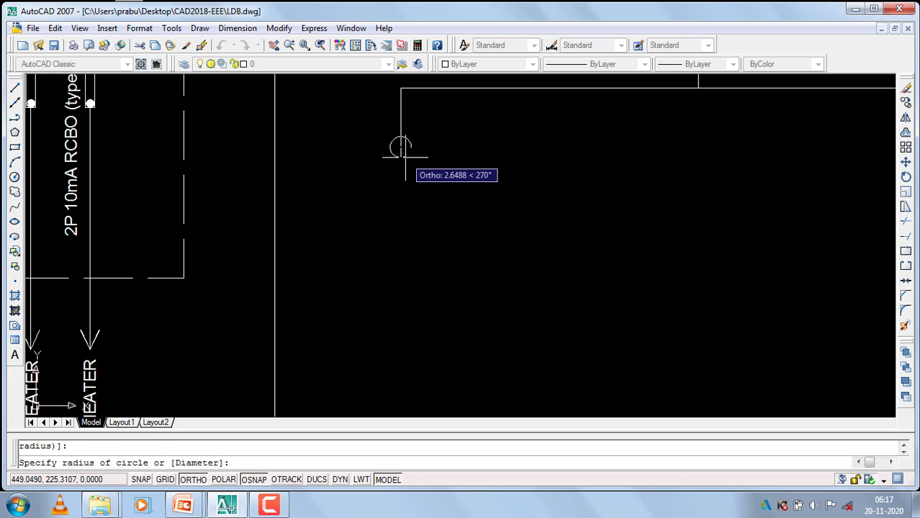
click(405, 157)
Try to make the circle solid by setting the fill mode to ON, and clear the selection
click(401, 157)
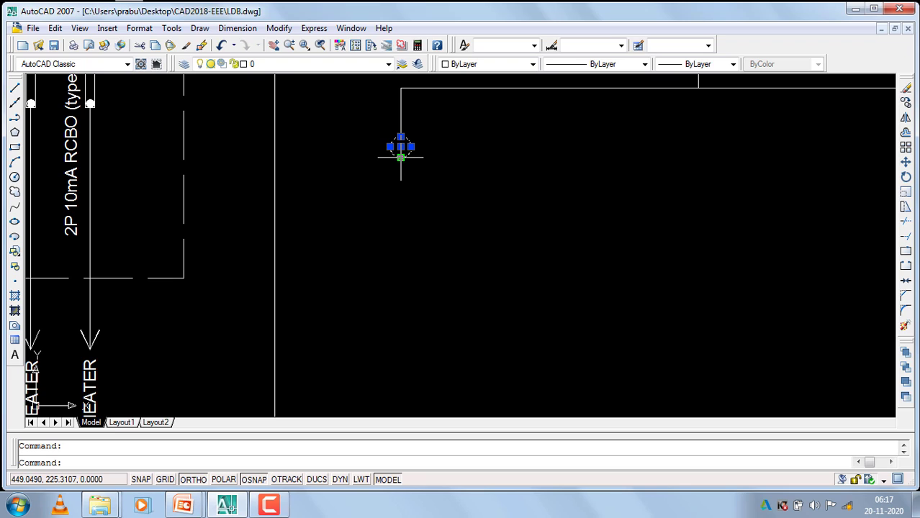
key(Return)
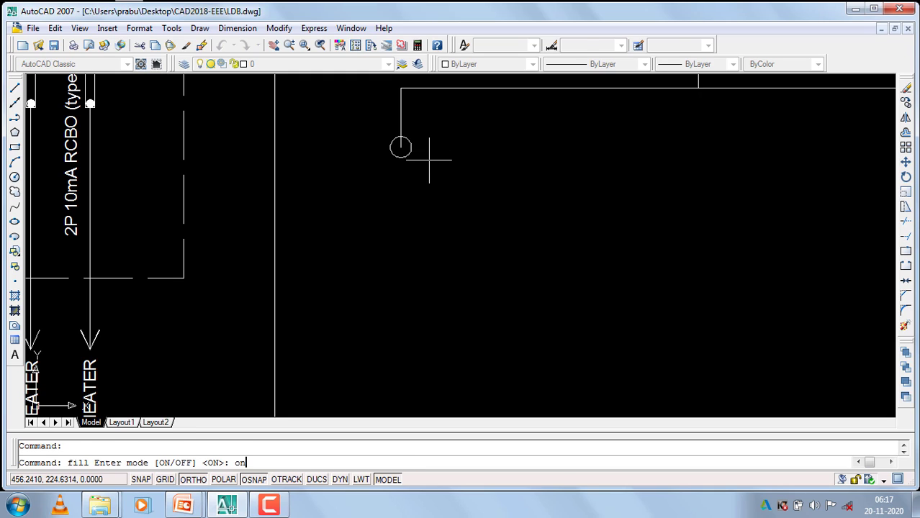
key(Return)
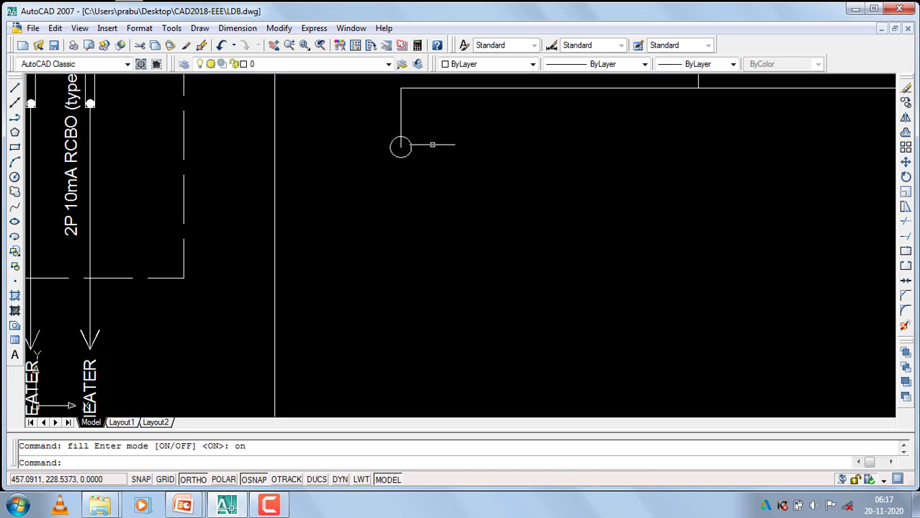
click(429, 131)
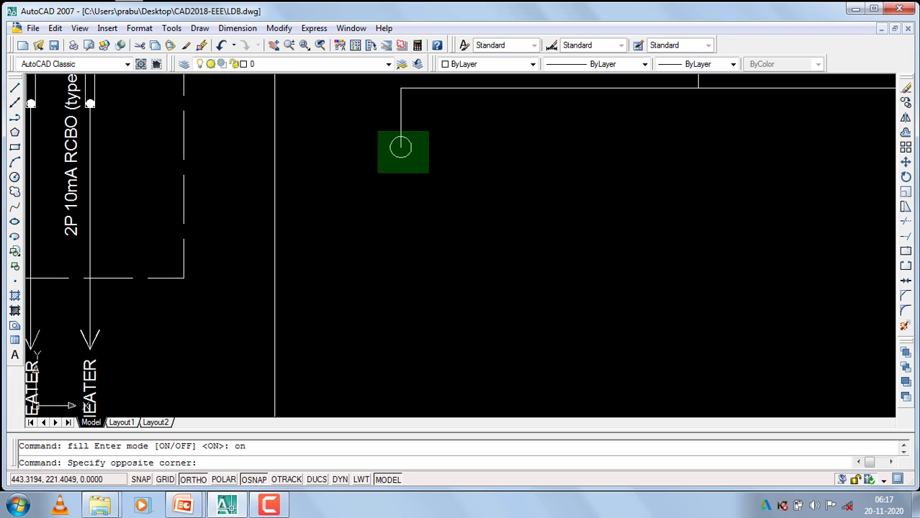
click(378, 173)
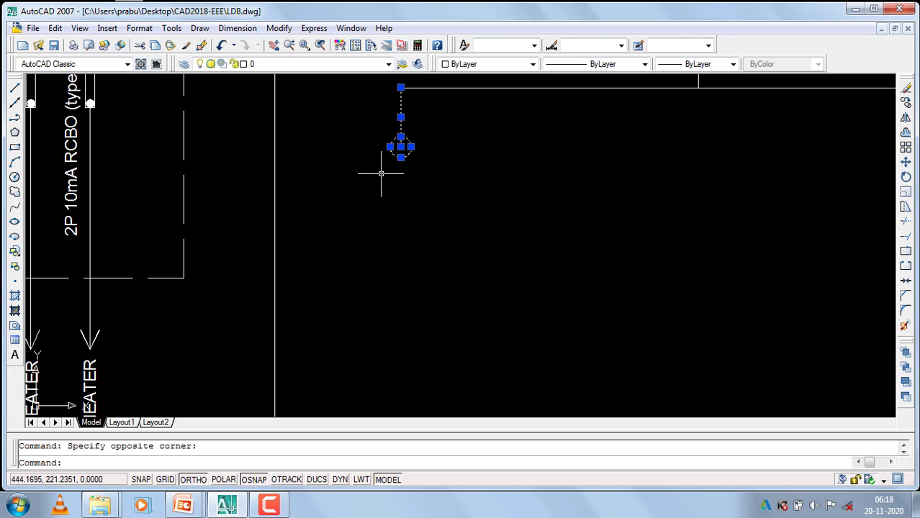
click(381, 173)
right_click(351, 154)
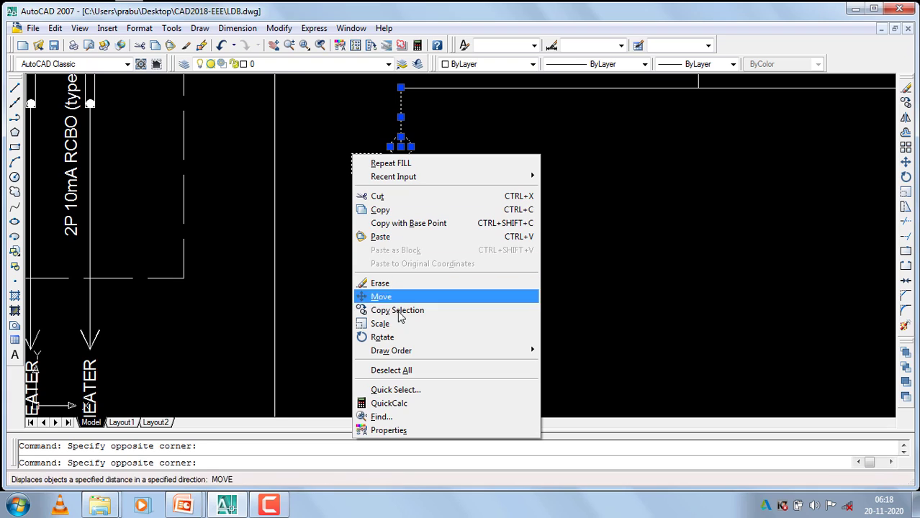
click(405, 370)
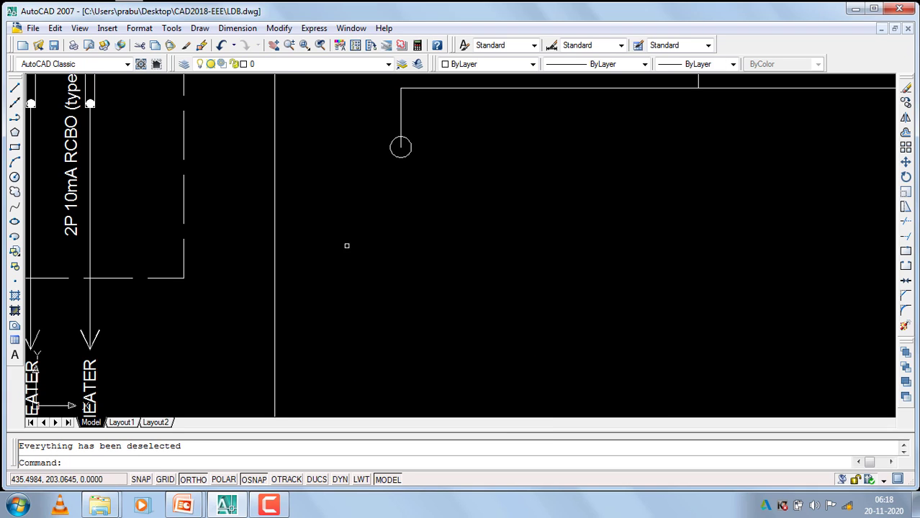
Erase the circle at the lower end of the short vertical line
click(367, 131)
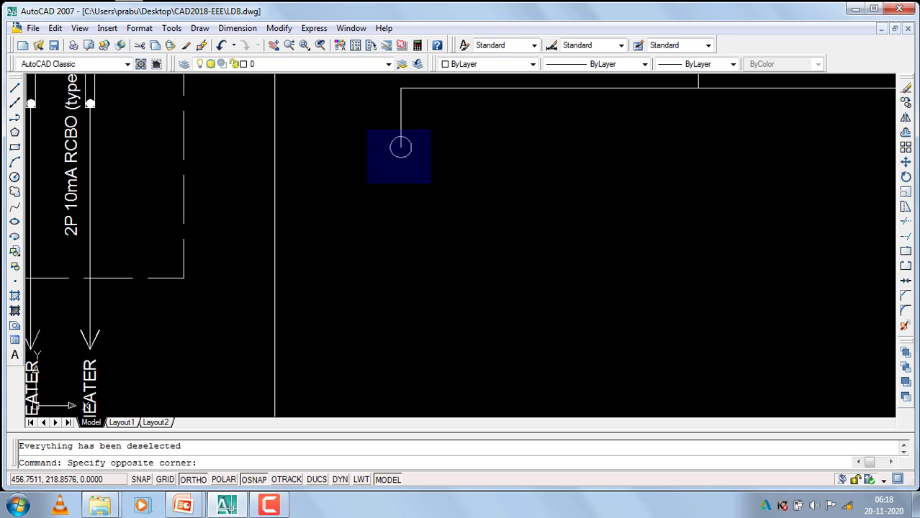
click(461, 191)
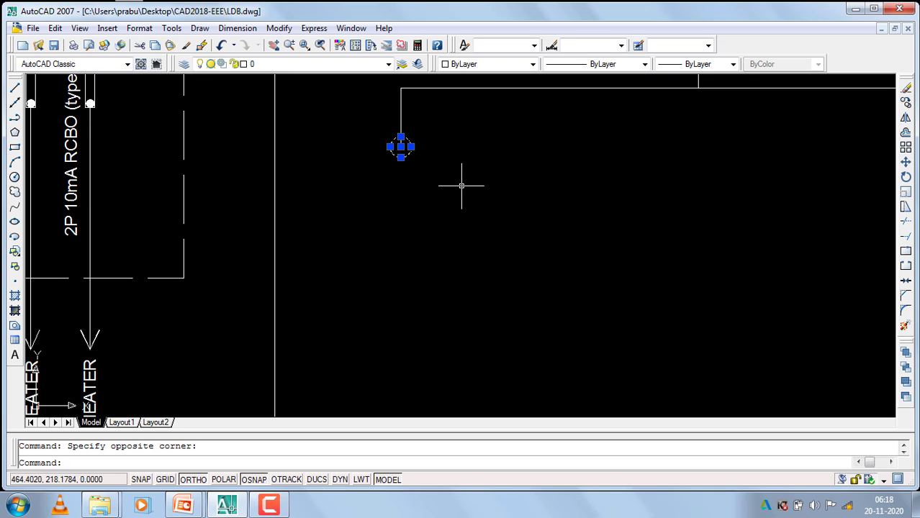
text(e)
key(Return)
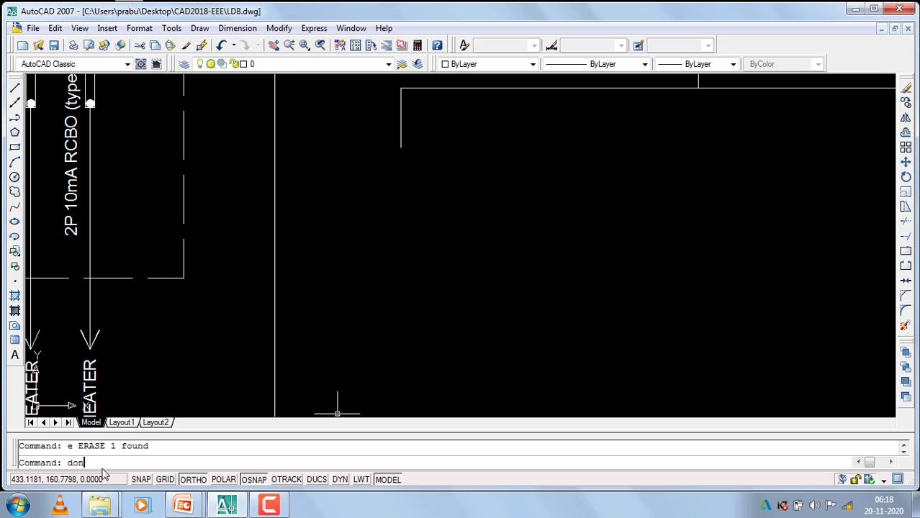
Place a solid donut with inside diameter 0 and outside diameter 5 at the lower end of the short vertical line
text(donut)
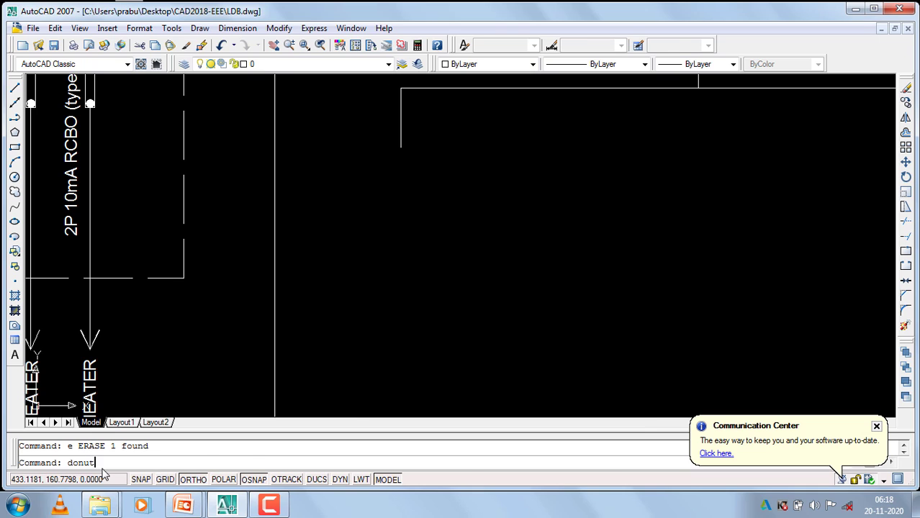
key(Return)
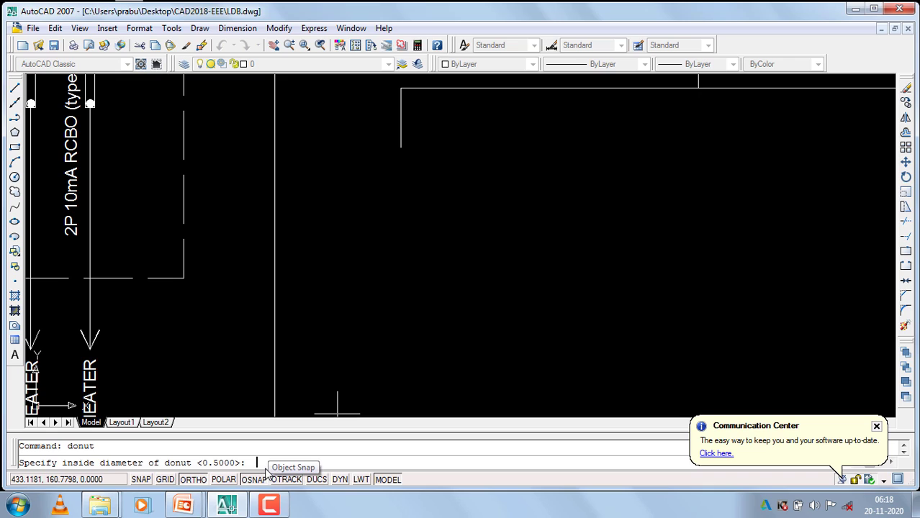
text(0)
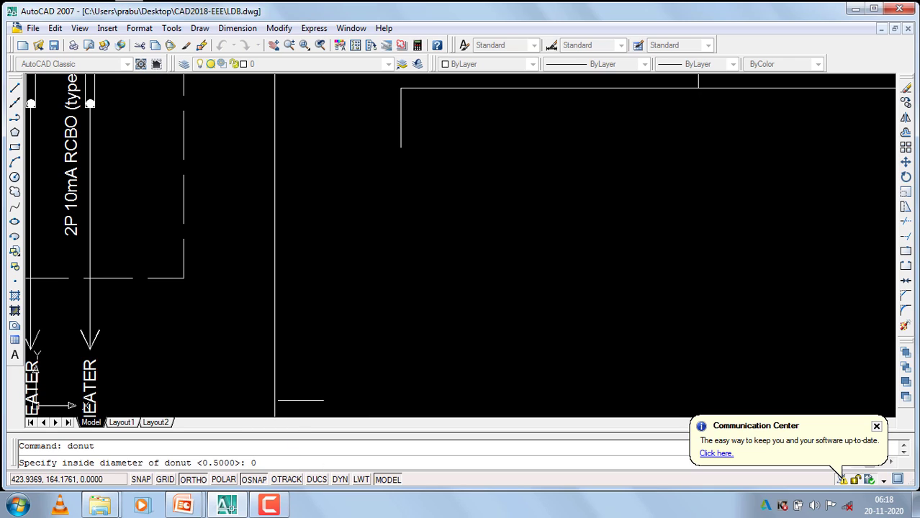
key(Return)
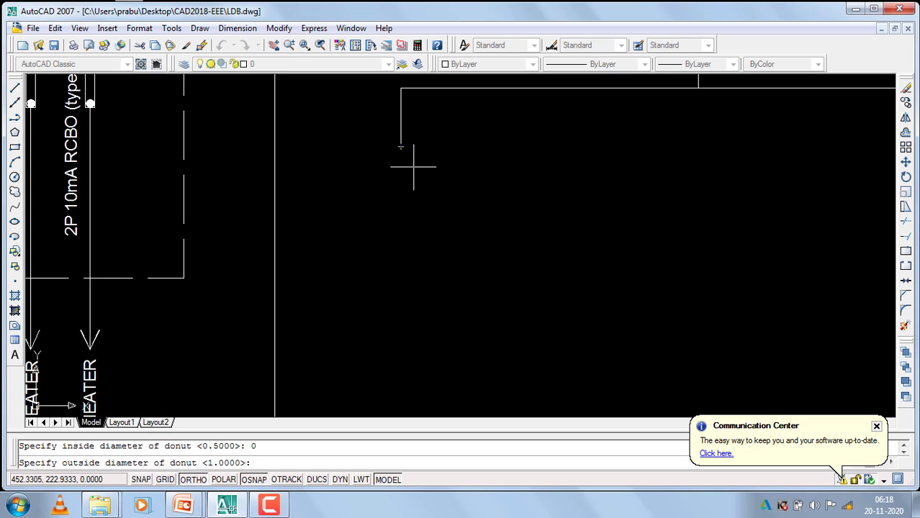
key(Return)
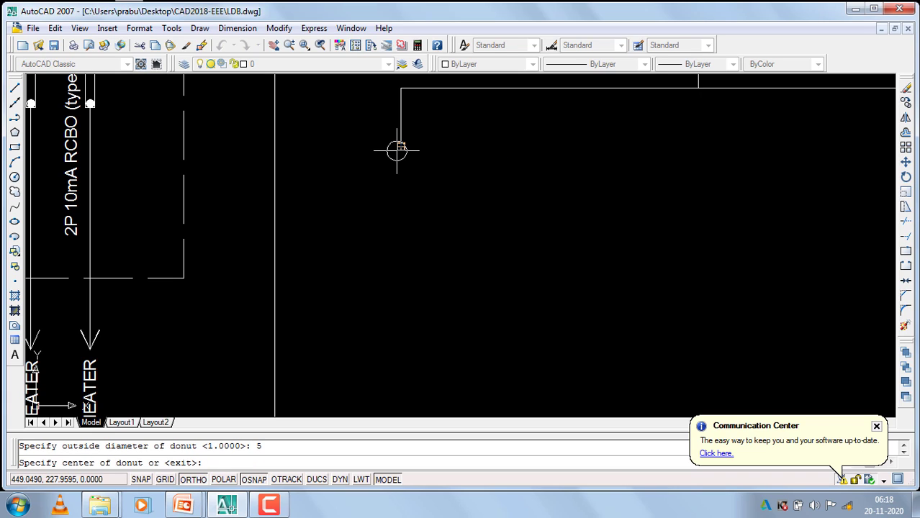
click(401, 147)
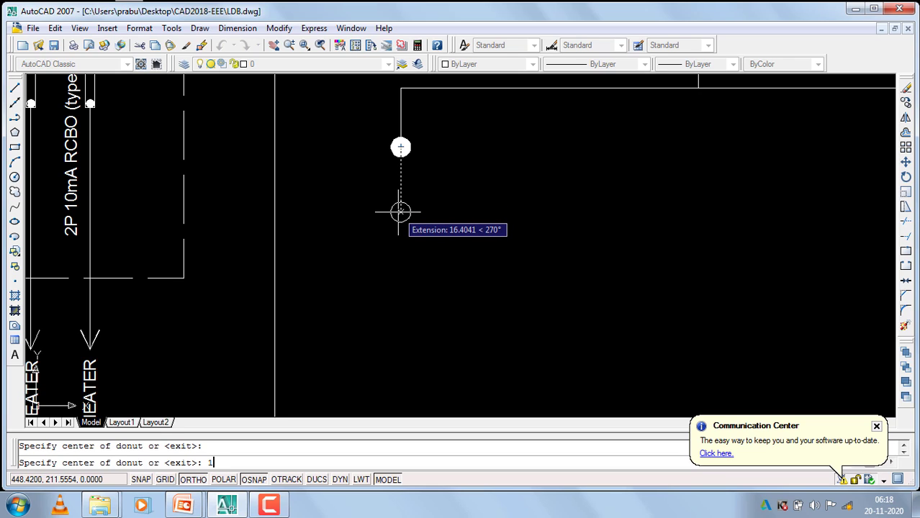
Place a second identical donut 15 units directly below the first and finish the Donut command
text(15)
key(Return)
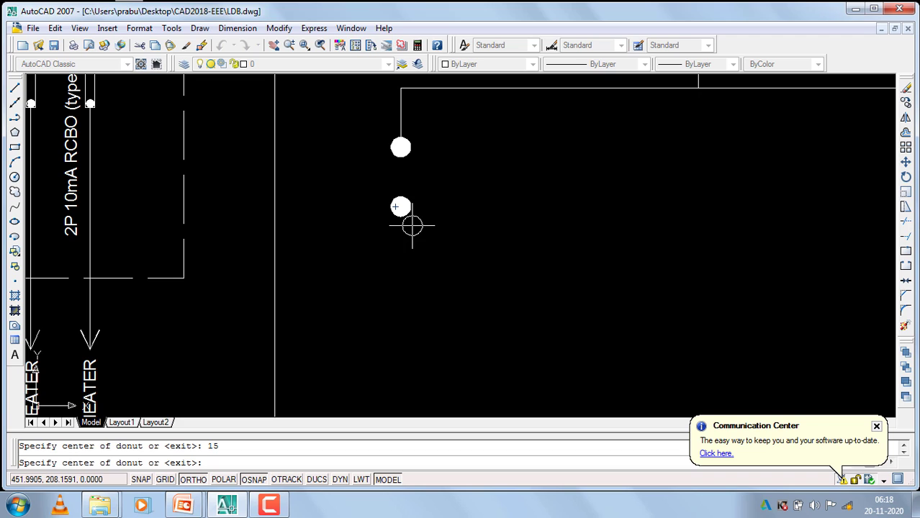
key(Return)
Draw a three-point arc bulging to the right from the upper donut's center to the lower donut's center
scroll(415, 221, down, 5)
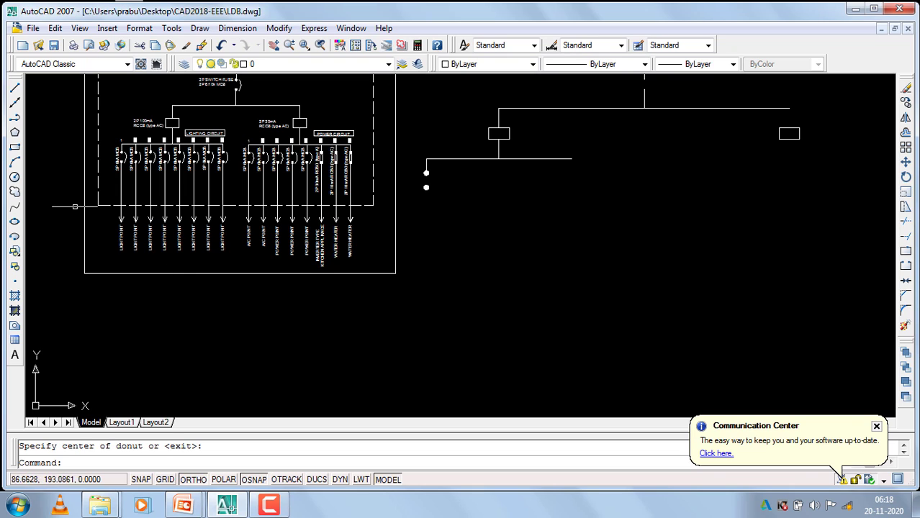
click(15, 163)
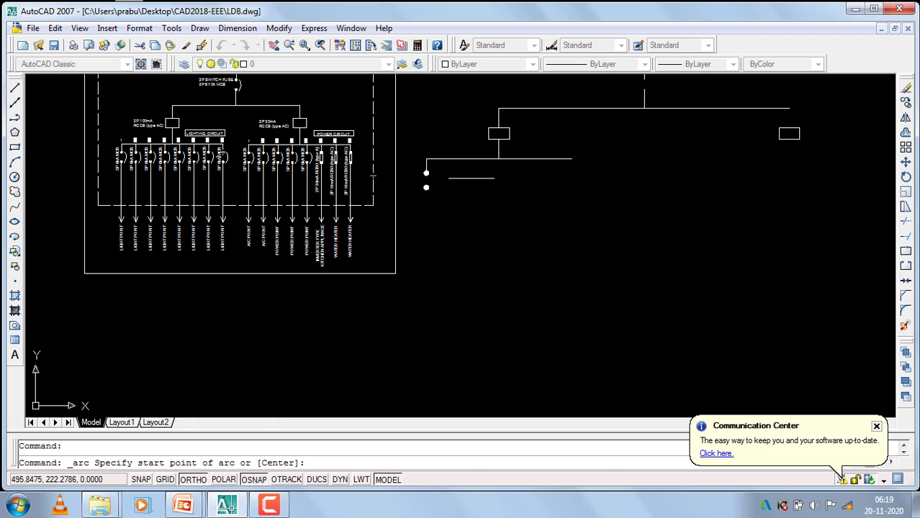
scroll(432, 203, up, 5)
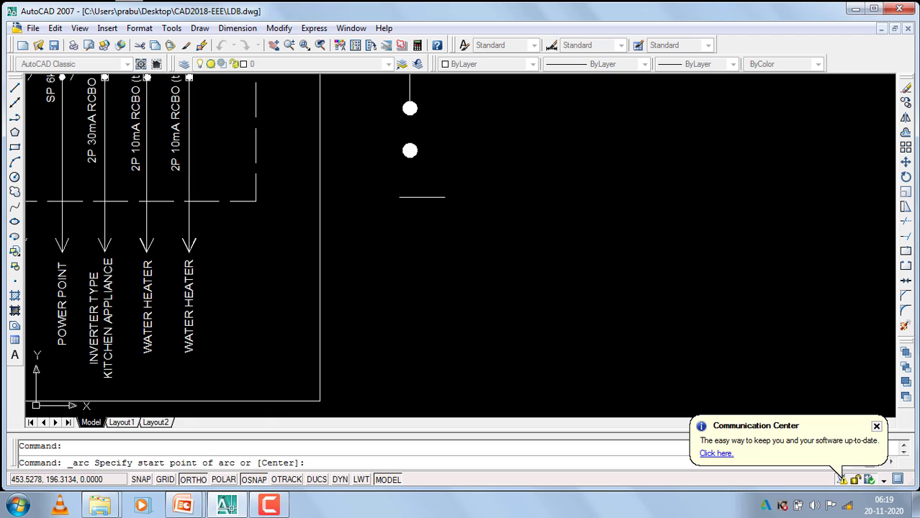
click(410, 108)
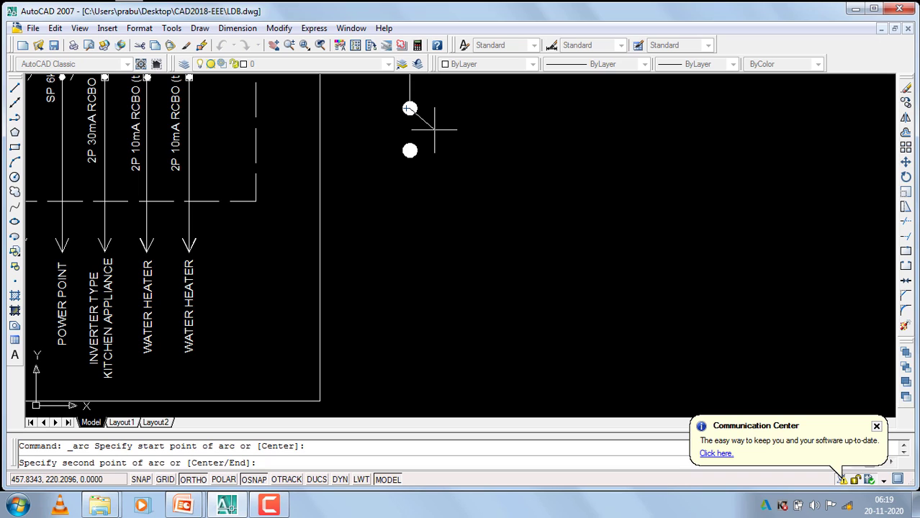
click(433, 130)
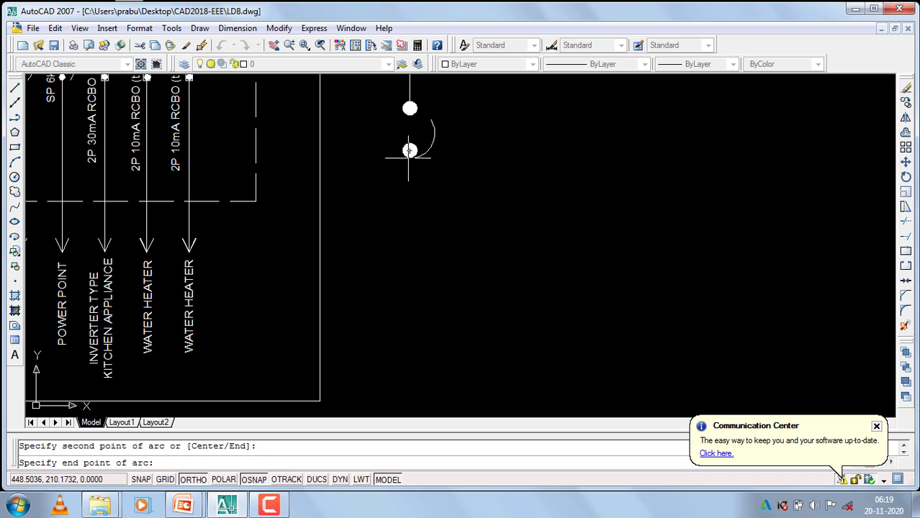
click(410, 150)
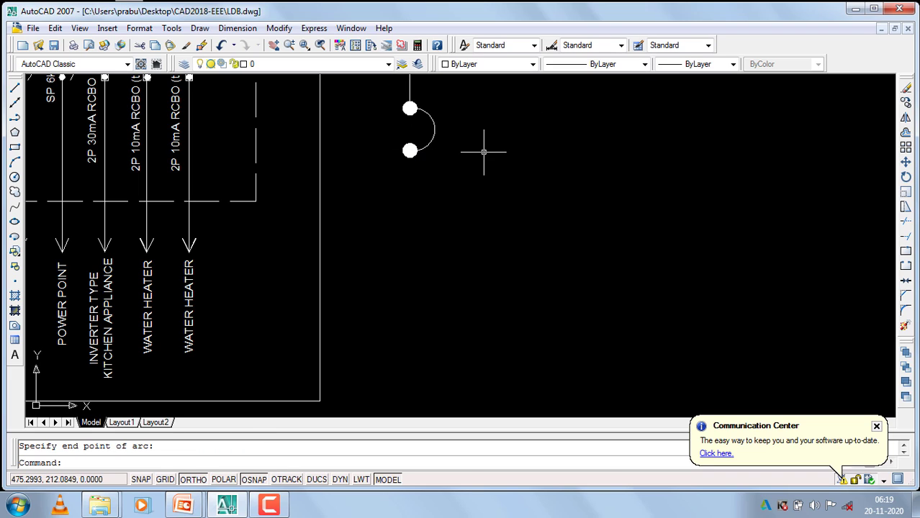
key(Return)
click(452, 135)
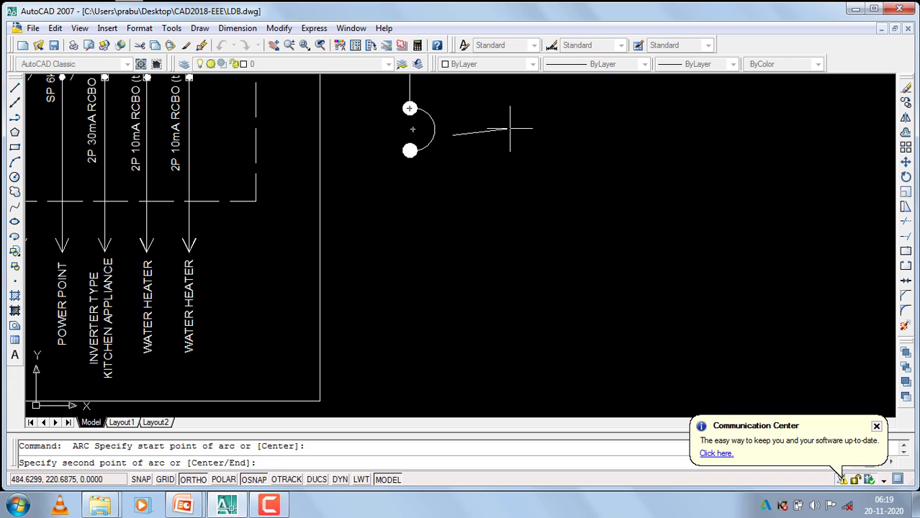
key(Return)
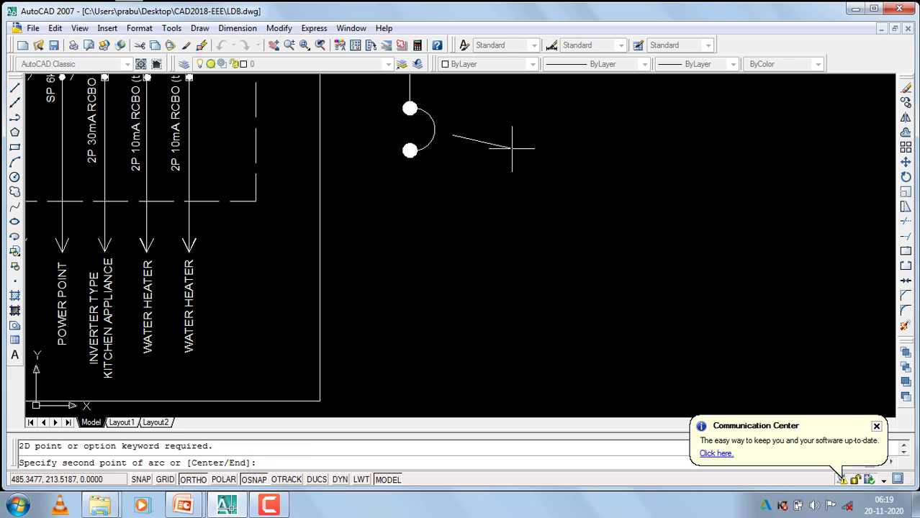
right_click(503, 150)
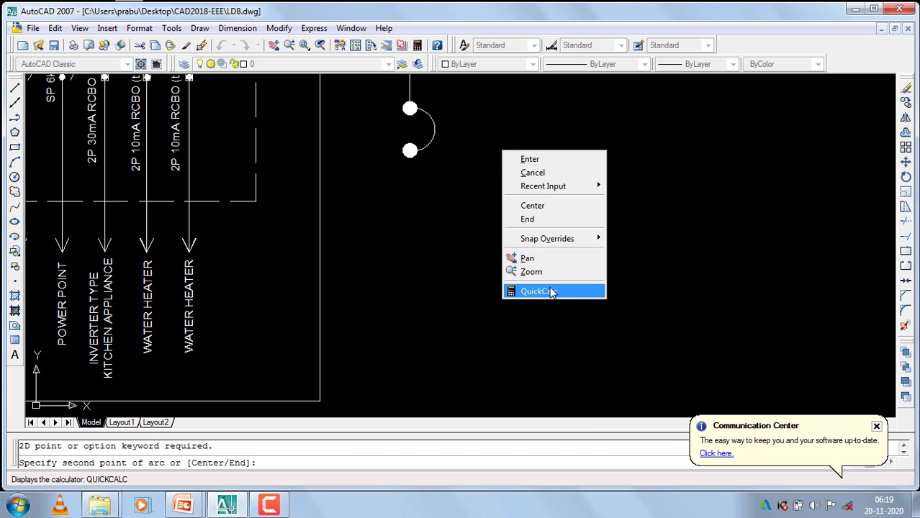
click(525, 175)
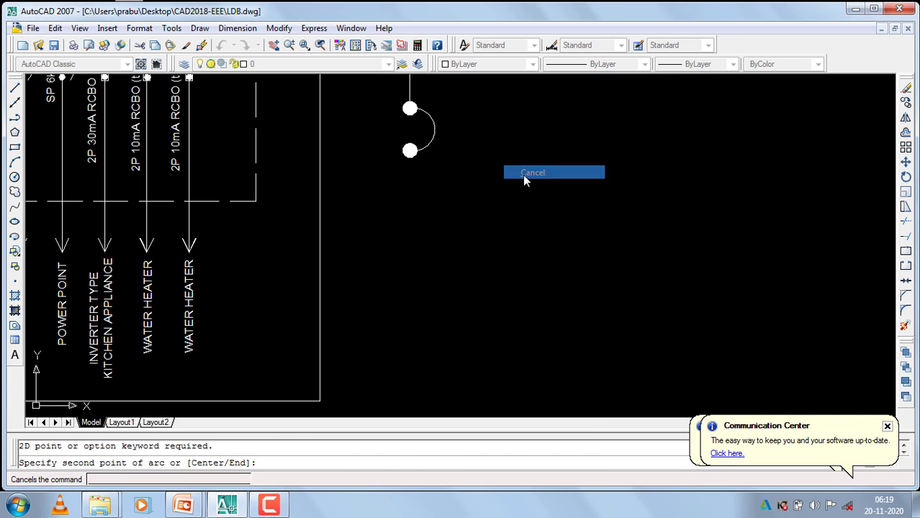
Try a continuing arc from the lower donut down to its lower left, and erase it
click(432, 125)
click(433, 125)
key(Return)
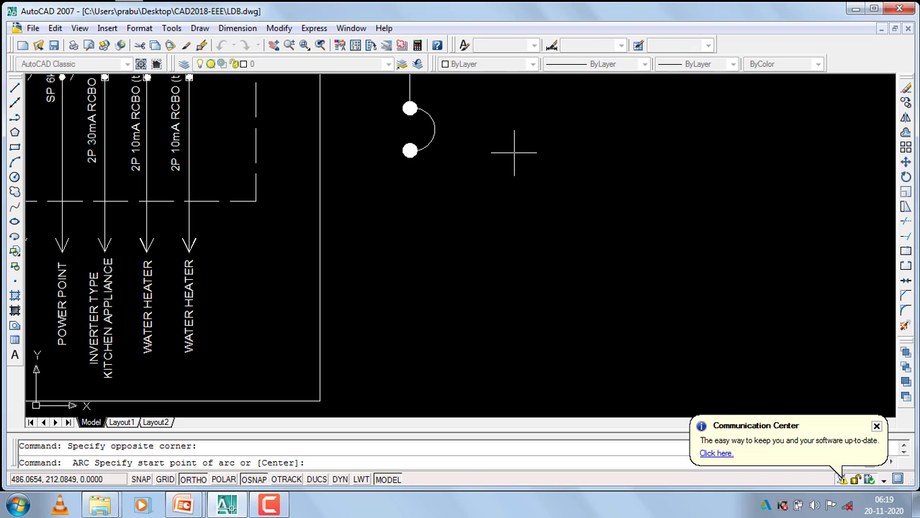
key(Return)
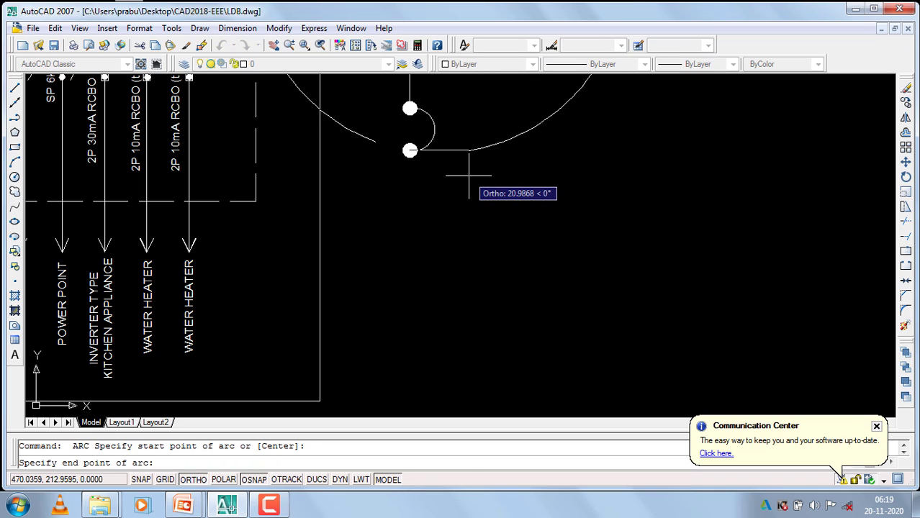
key(Return)
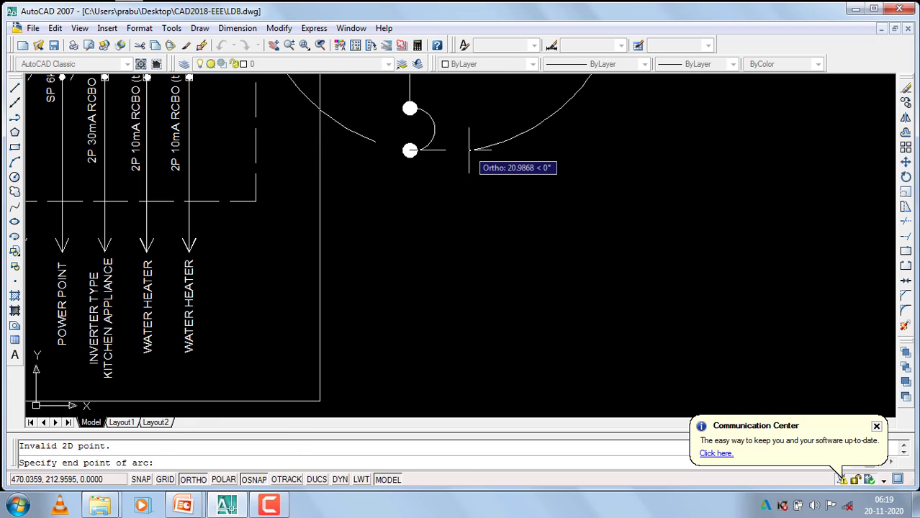
click(444, 205)
click(451, 205)
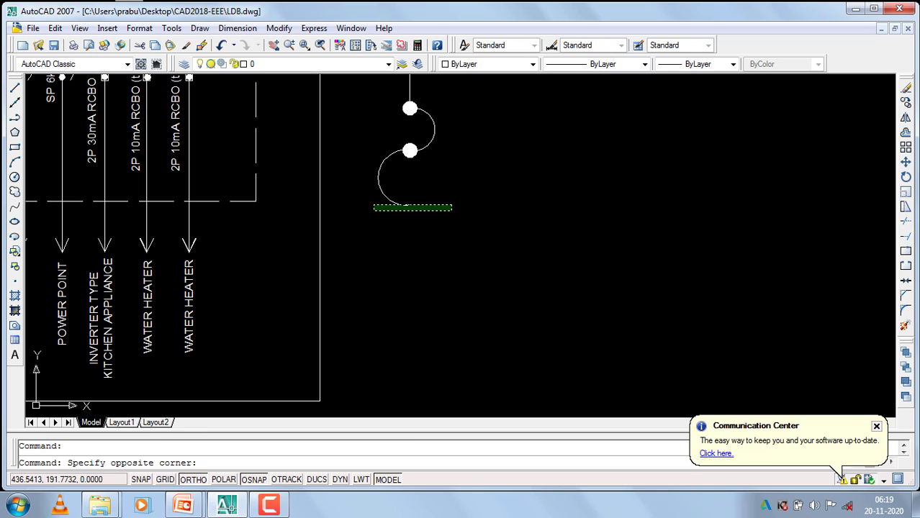
click(366, 193)
text(e)
key(Return)
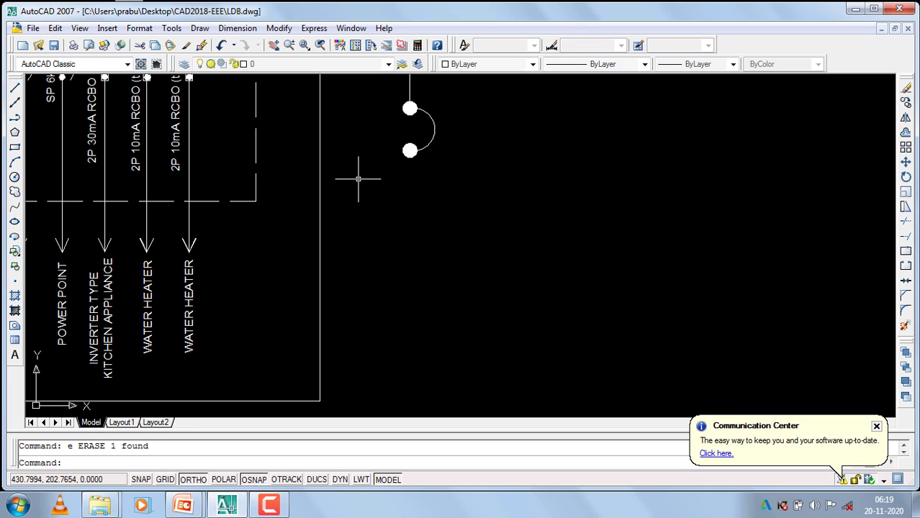
Move the arc between the donuts horizontally to the right until it is clear of both donuts
click(442, 114)
click(430, 154)
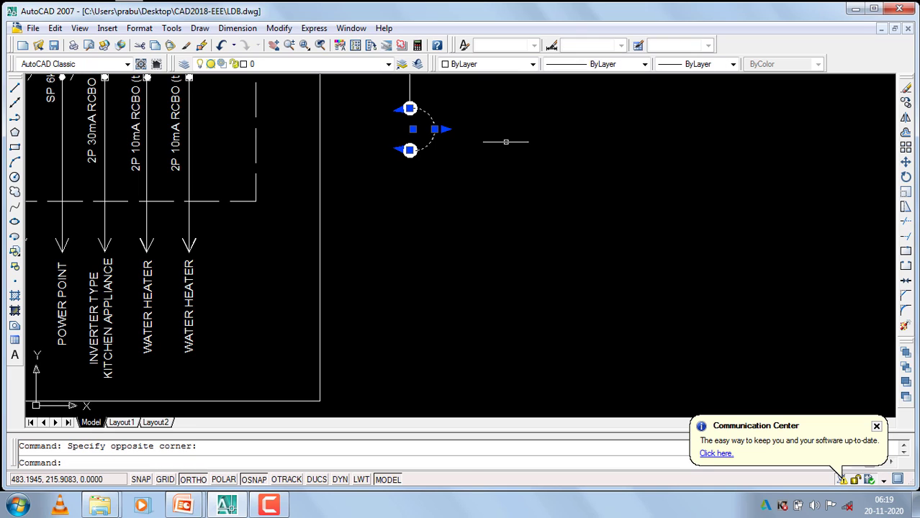
key(Return)
click(490, 181)
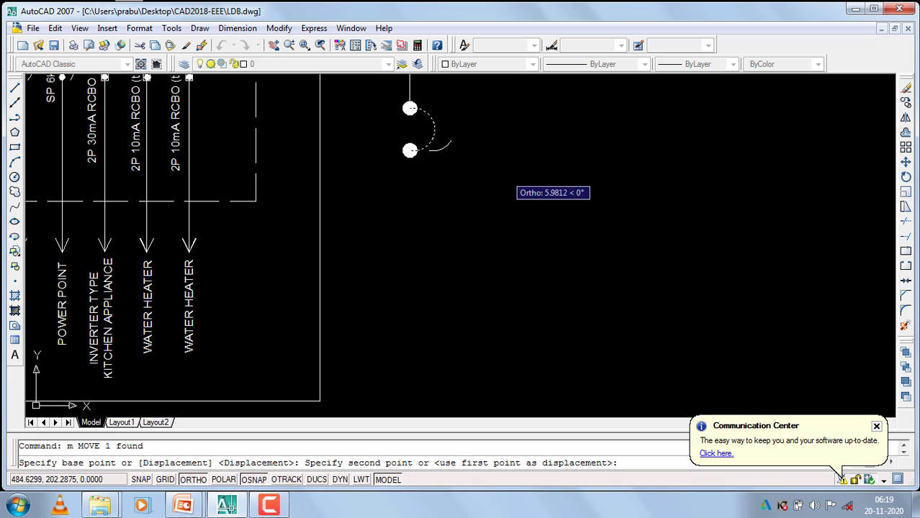
click(517, 173)
Flatten the moved arc by stretching its midpoint horizontally to the left, keeping its endpoints in place
click(511, 127)
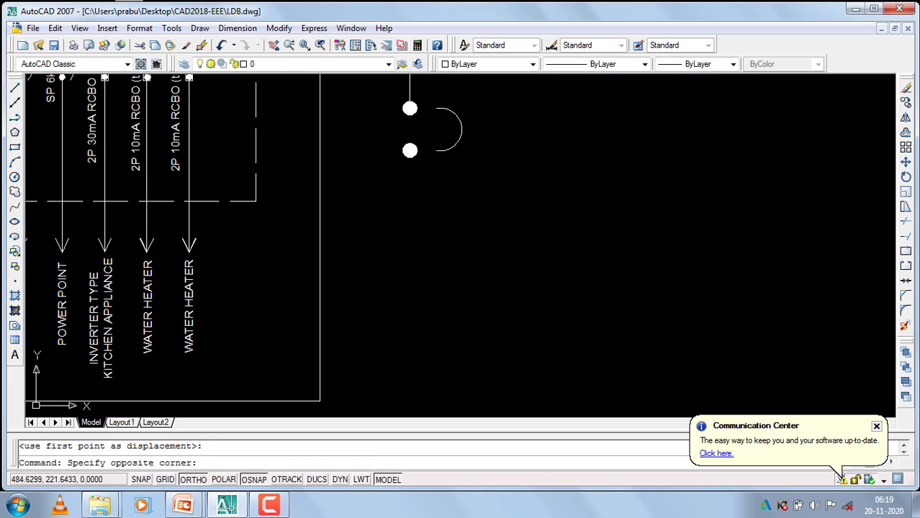
click(432, 148)
scroll(461, 129, up, 5)
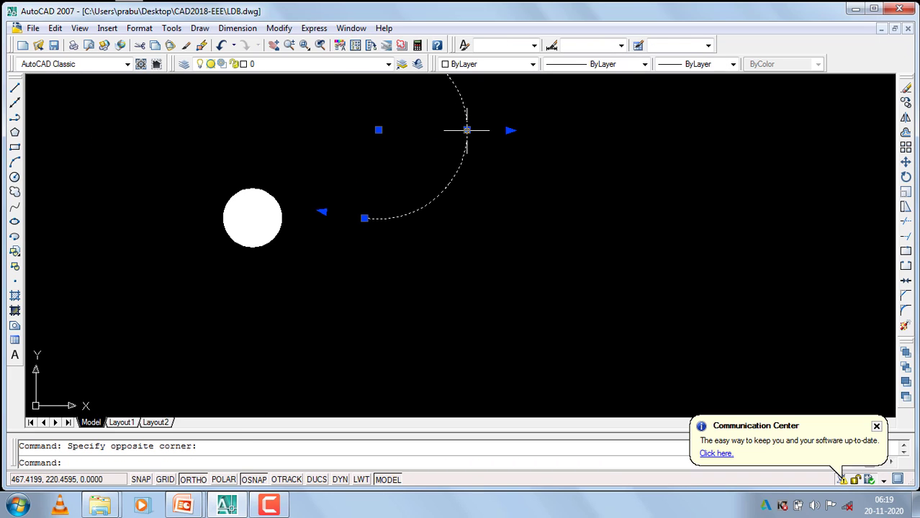
click(467, 131)
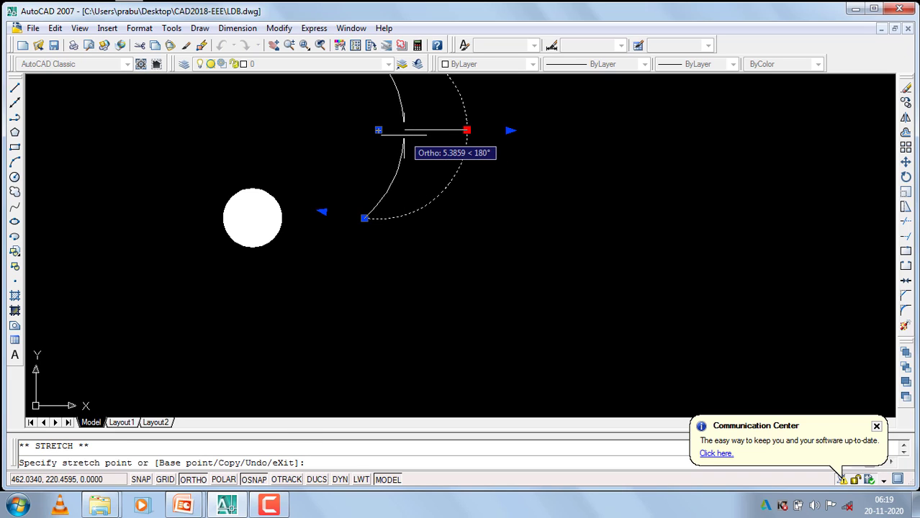
click(413, 131)
scroll(384, 257, down, 2)
scroll(379, 272, down, 2)
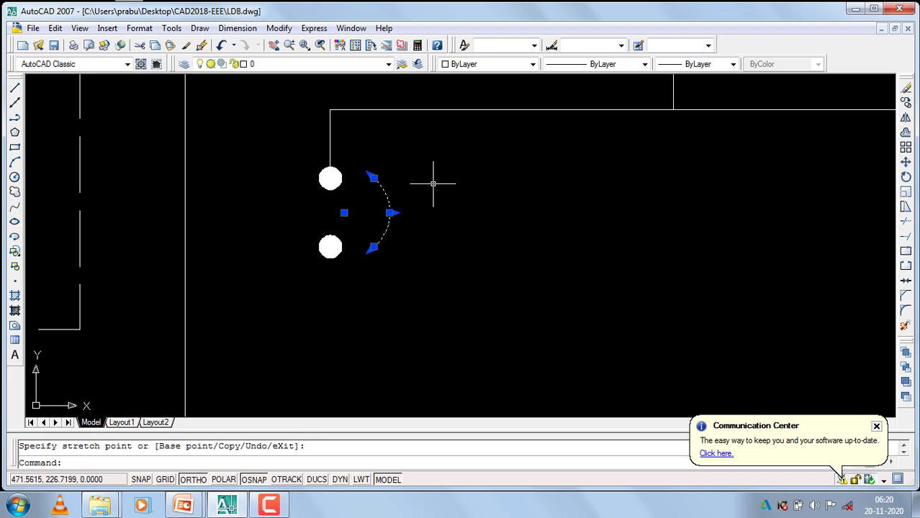
text(m)
key(Return)
key(Return)
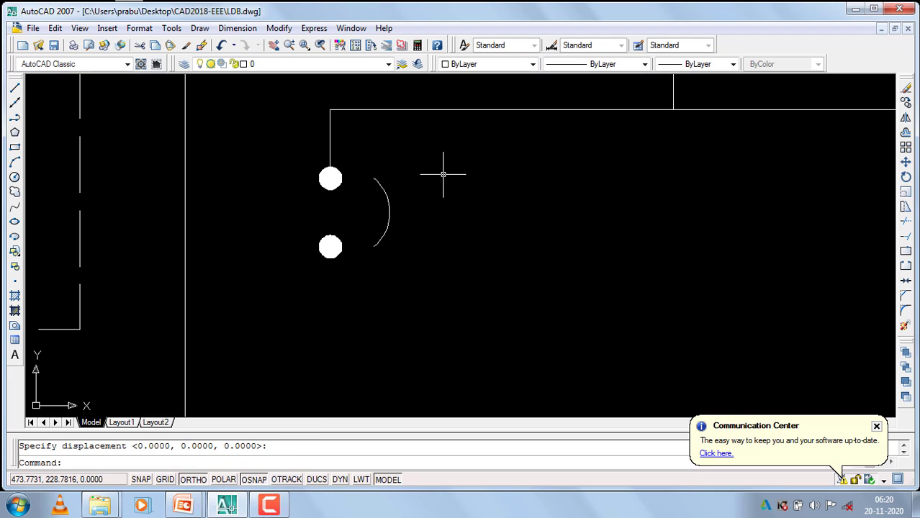
Move the flattened arc about 4 units left toward the two donuts
scroll(444, 174, down, 3)
click(445, 185)
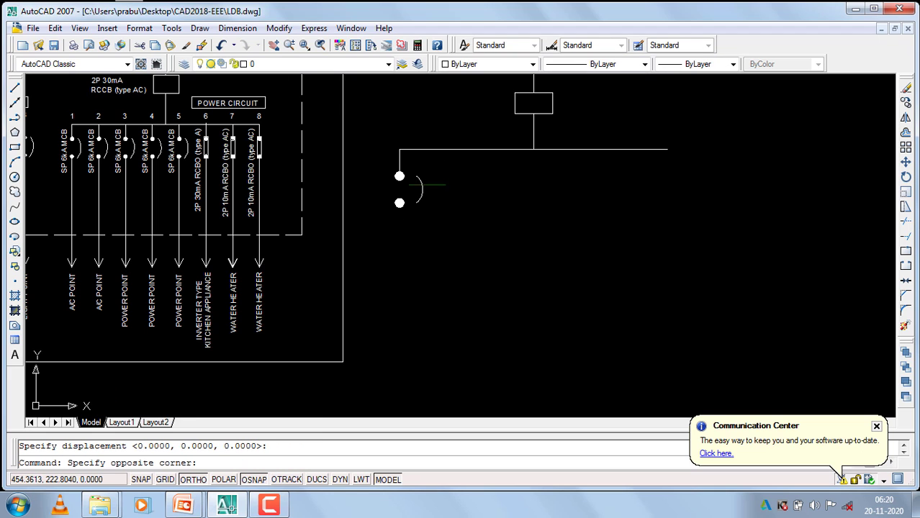
click(403, 191)
text(m)
key(Return)
click(673, 232)
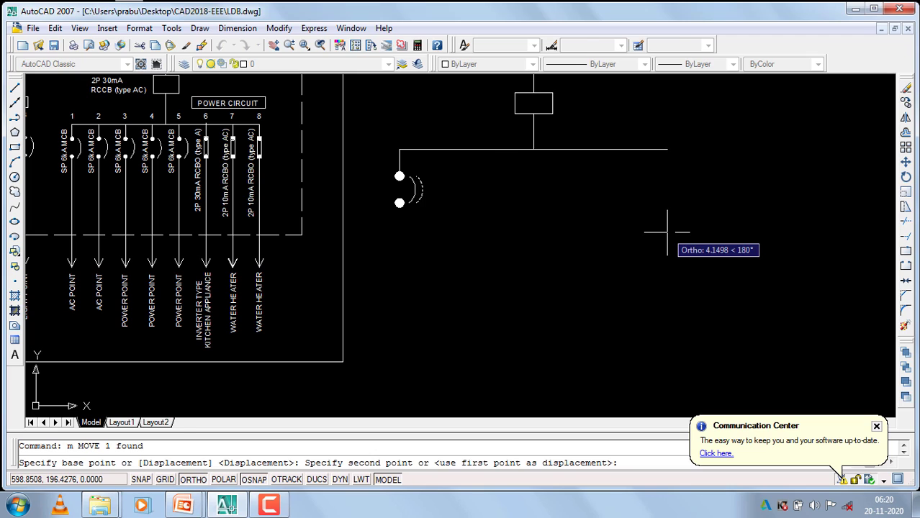
click(667, 232)
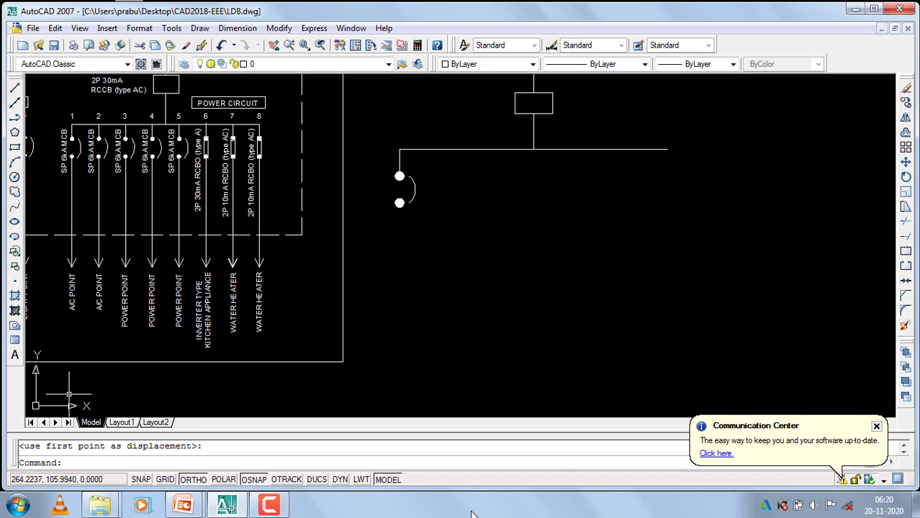
Shift the arc a further 1.5 units or so to the left, close beside the two donuts
scroll(447, 204, up, 6)
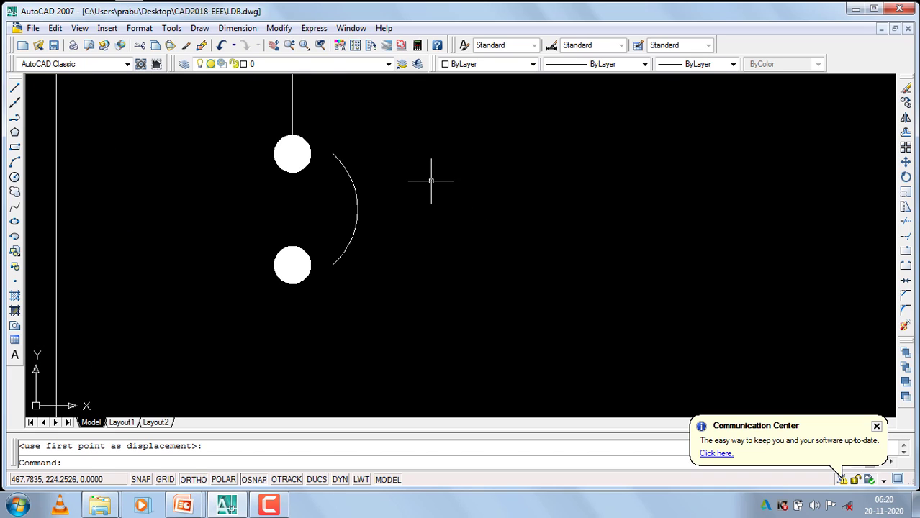
click(431, 179)
click(322, 232)
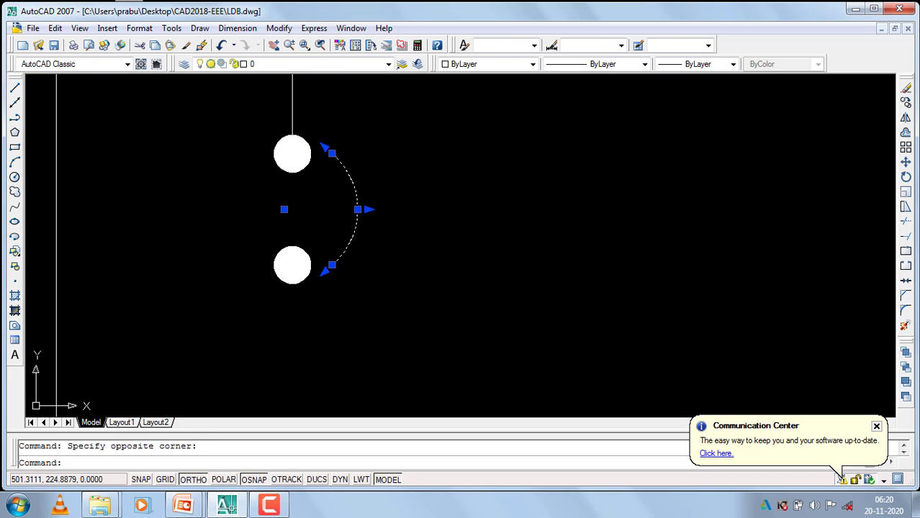
text(m)
key(Return)
click(679, 182)
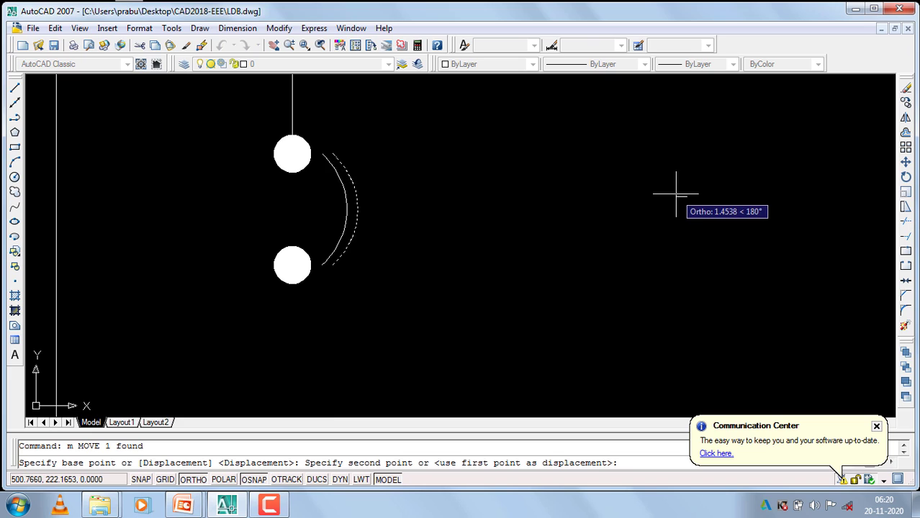
click(675, 194)
Draw a vertical line about 78 units long straight down from the center of the lower donut
scroll(449, 229, down, 8)
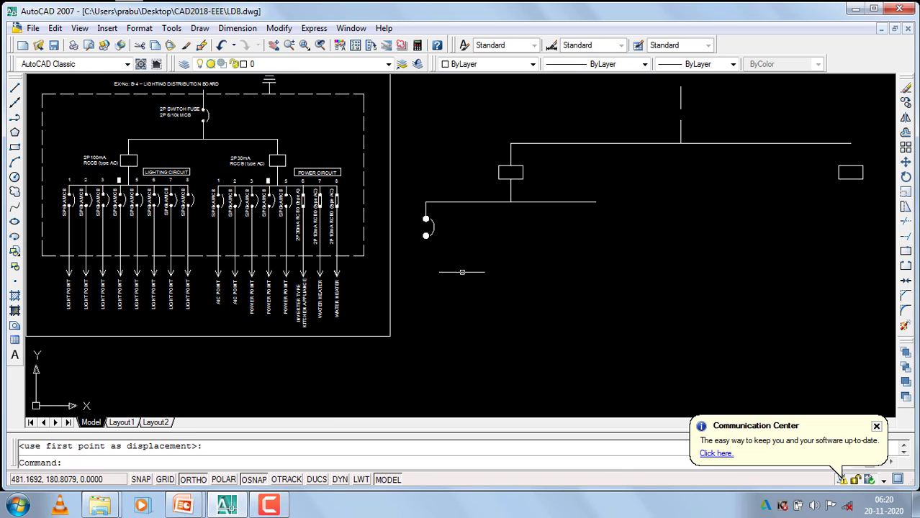
key(Return)
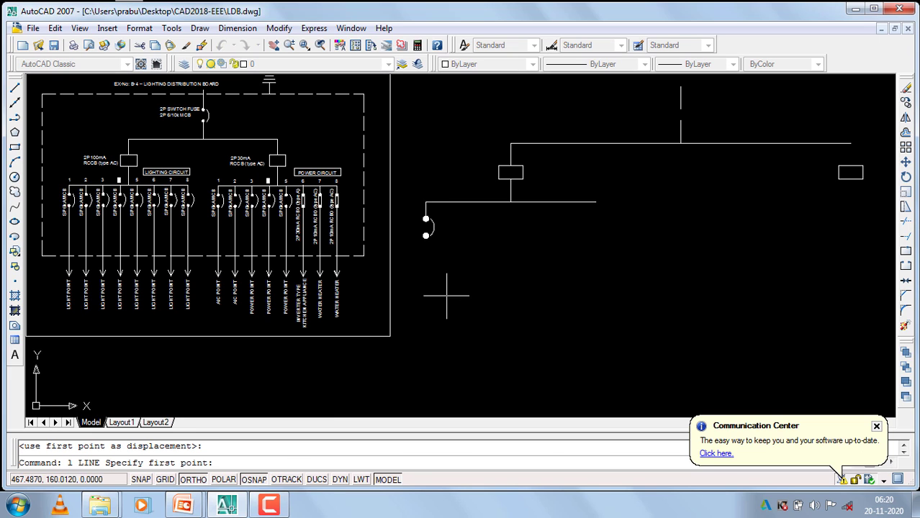
scroll(388, 258, up, 5)
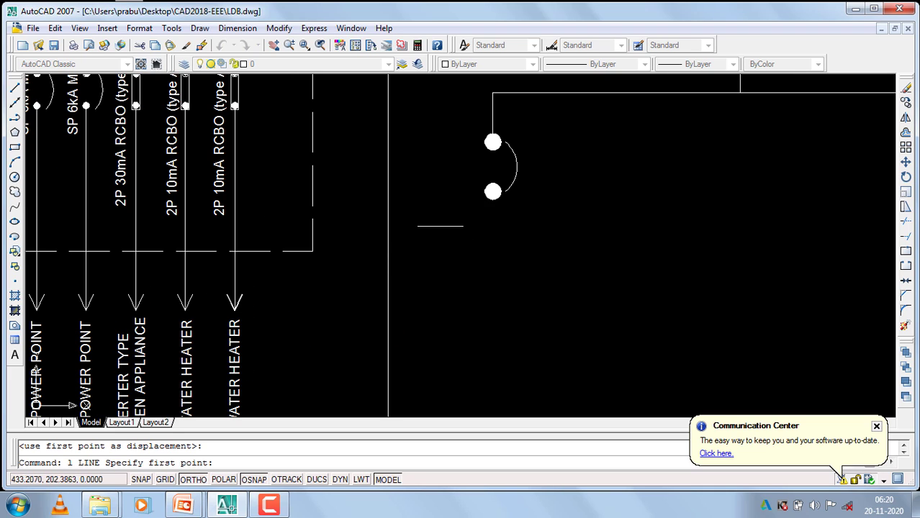
click(493, 191)
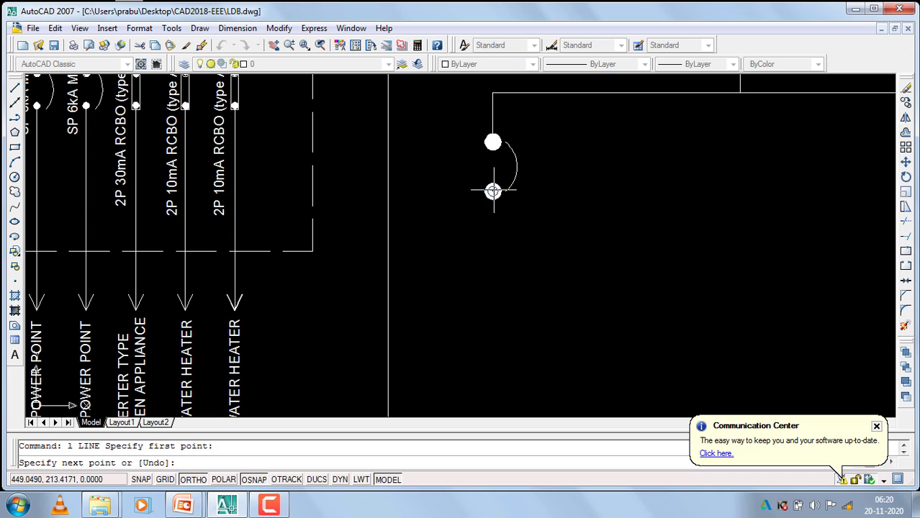
scroll(418, 113, down, 2)
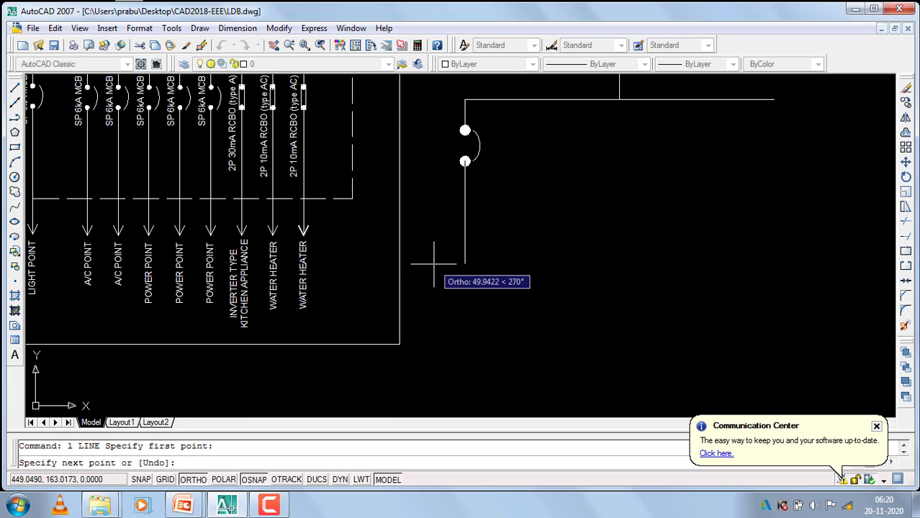
scroll(435, 261, down, 4)
scroll(446, 263, up, 1)
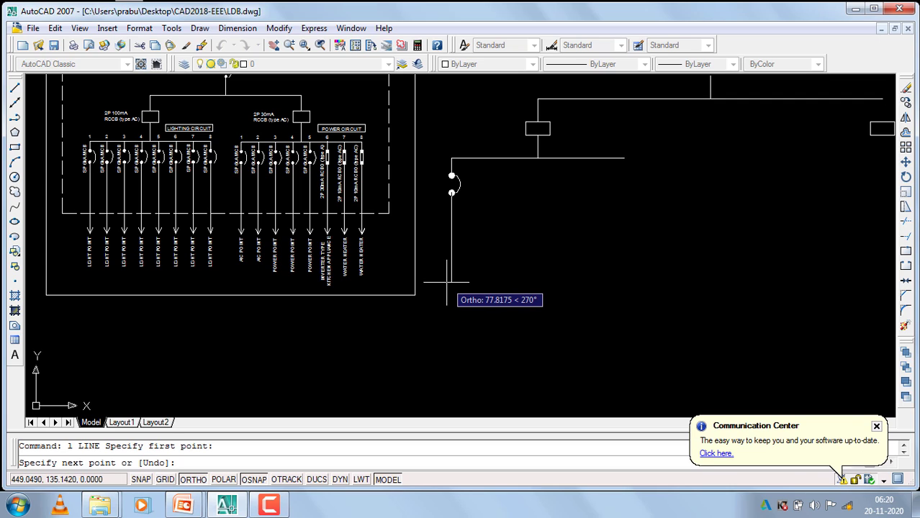
click(451, 285)
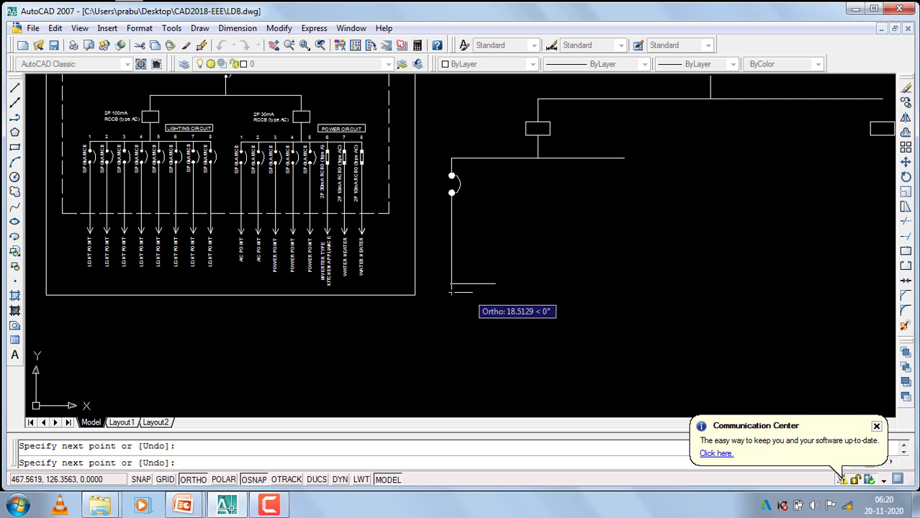
Draw a short slanted line with Ortho off, from the lower end of the outgoing vertical line up to the left, as half an arrowhead
key(Return)
text(l)
key(Return)
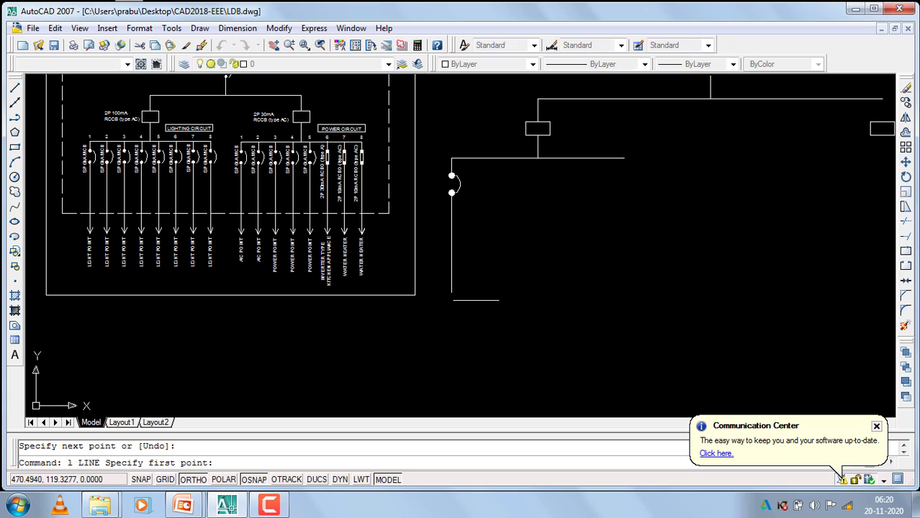
click(451, 292)
click(193, 480)
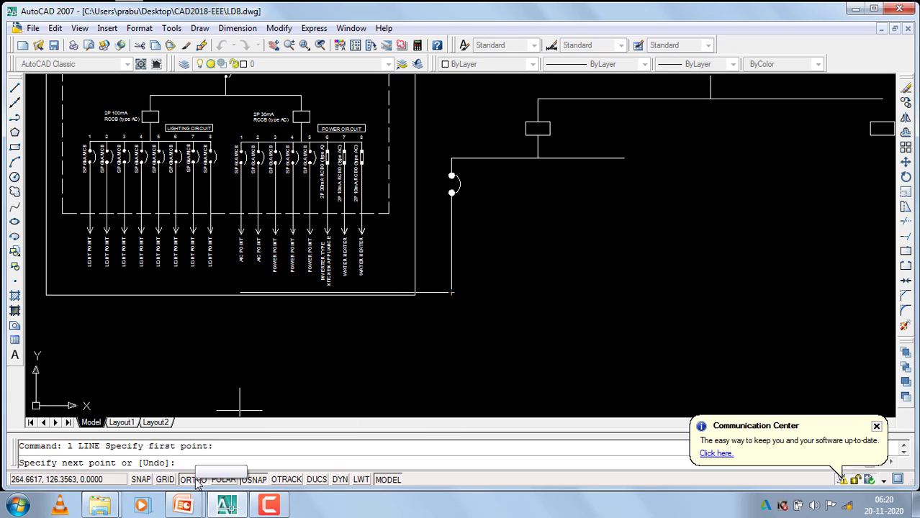
scroll(439, 277, up, 5)
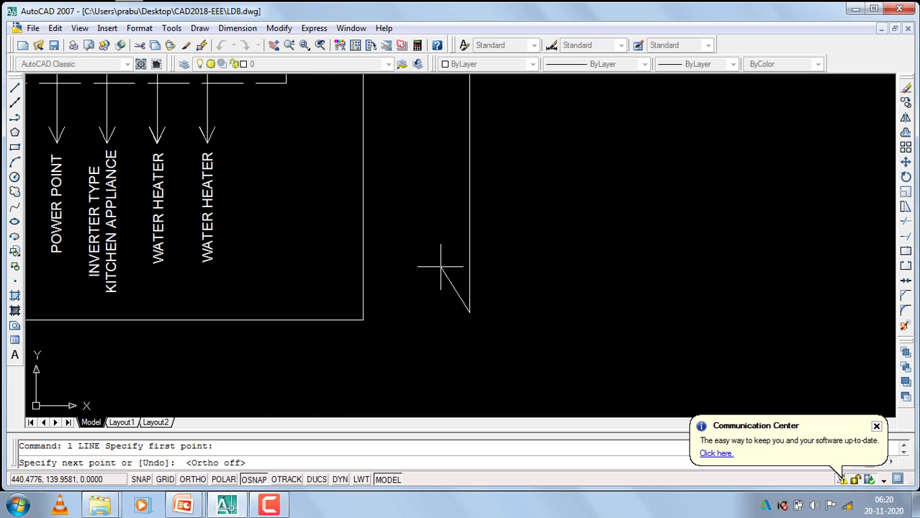
click(446, 265)
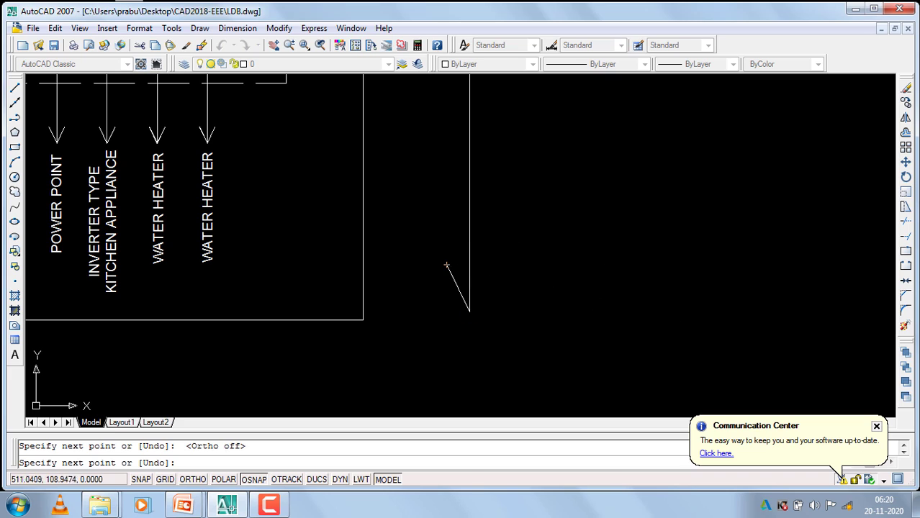
key(Return)
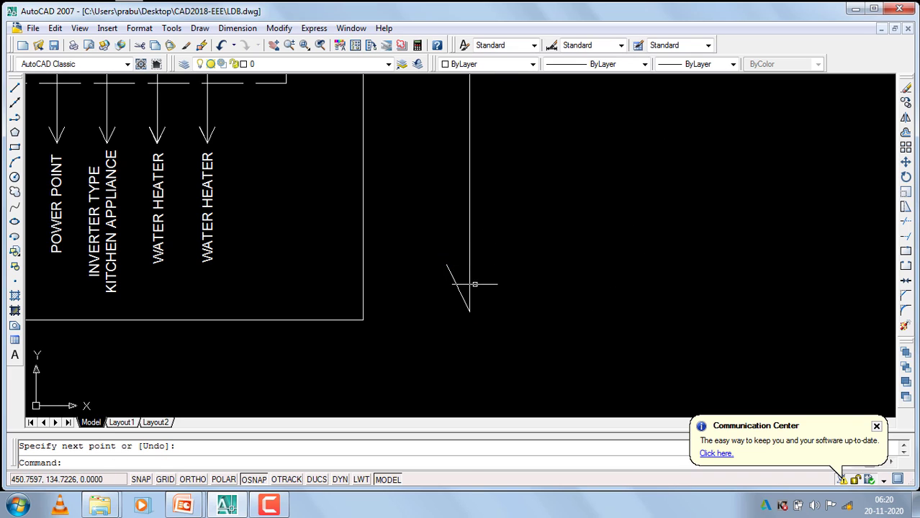
Mirror the slanted line about a vertical axis through the outgoing line's lower end, keeping the original, to complete the arrowhead
click(445, 253)
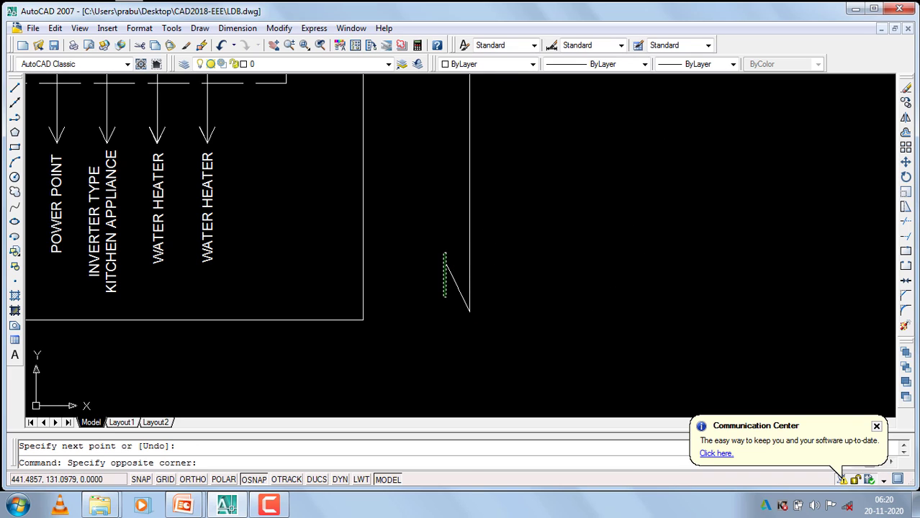
click(444, 296)
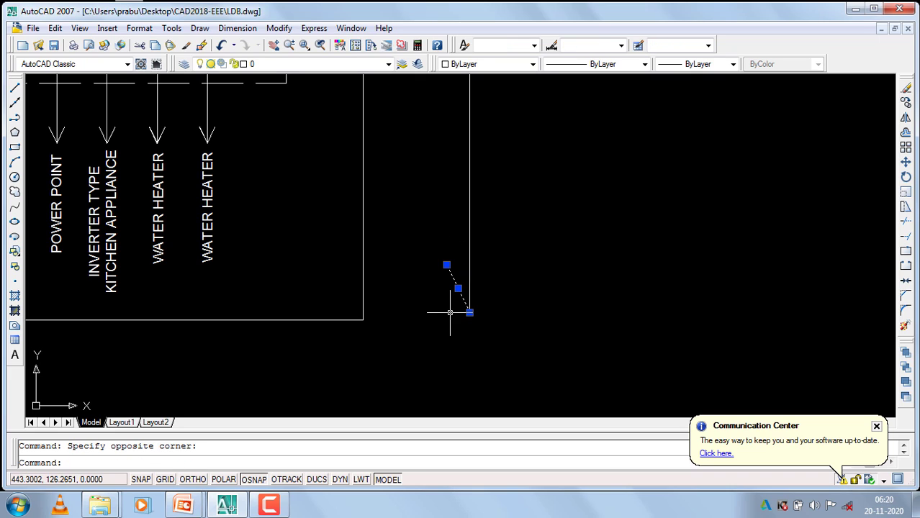
scroll(450, 313, up, 5)
text(m)
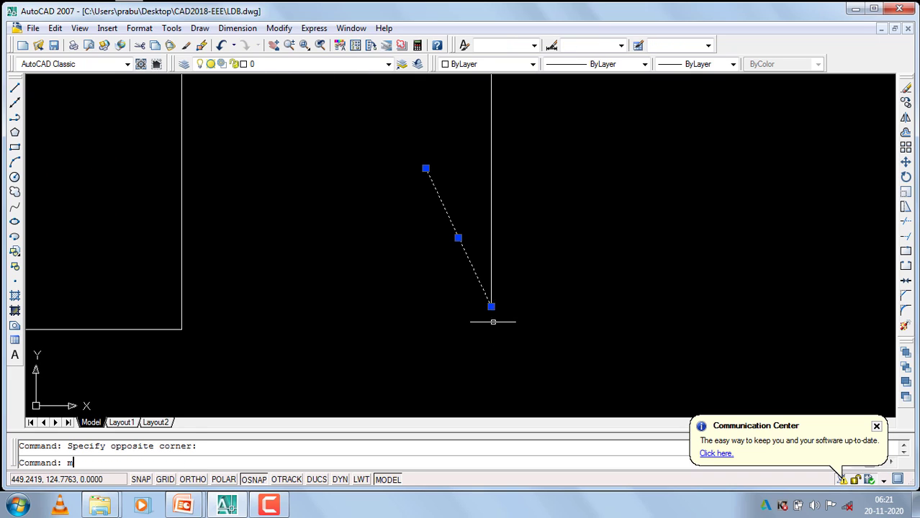
text(i)
key(Return)
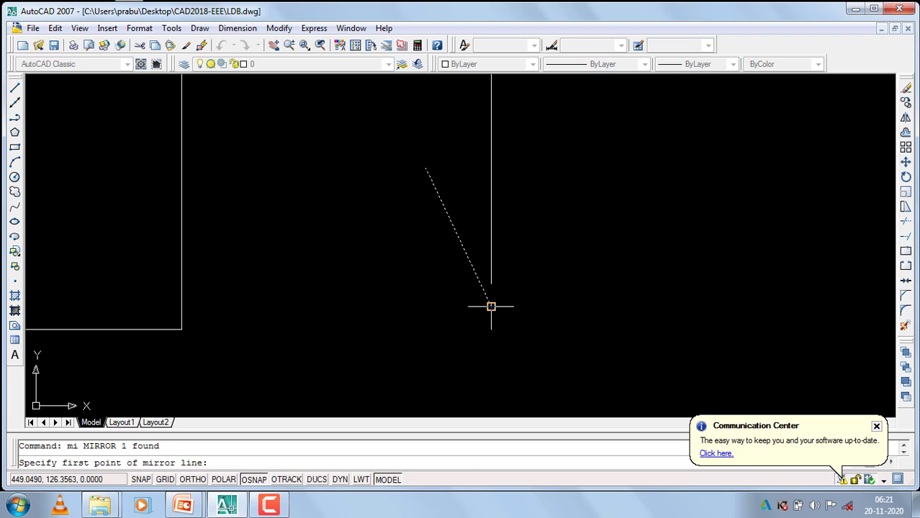
click(491, 306)
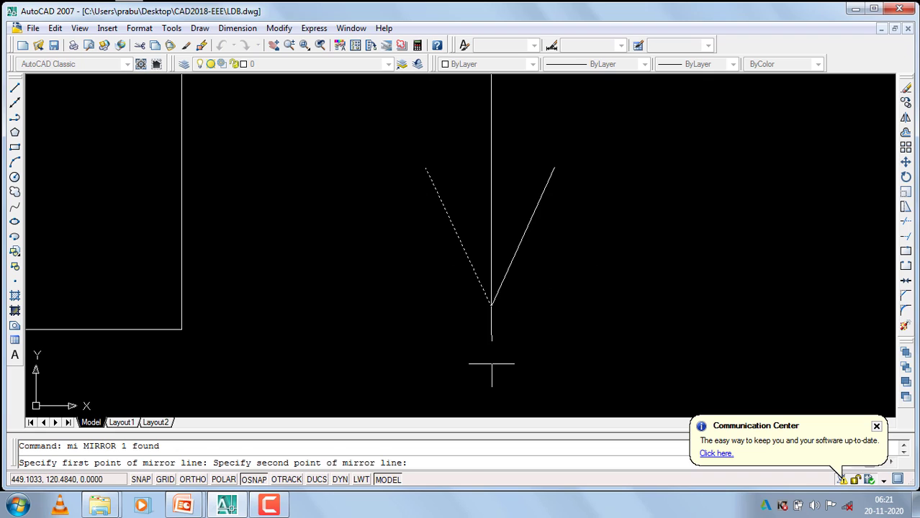
click(192, 479)
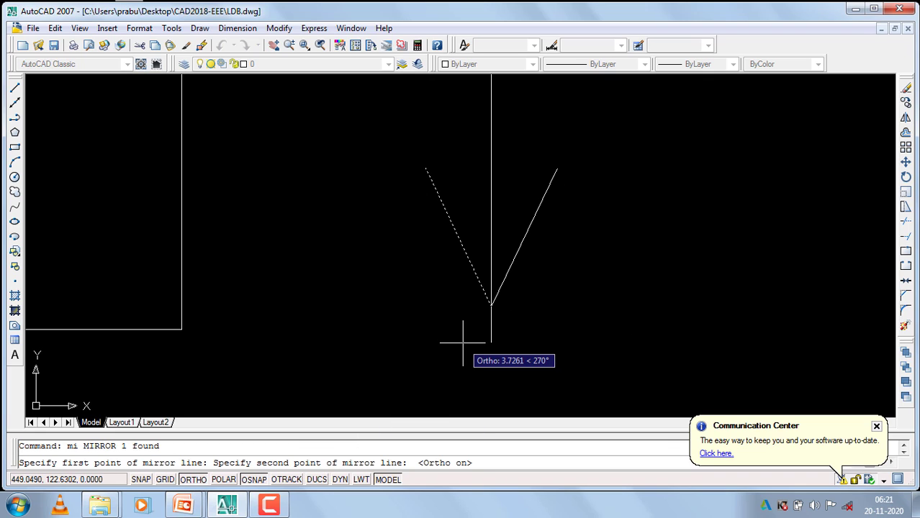
click(488, 344)
key(Return)
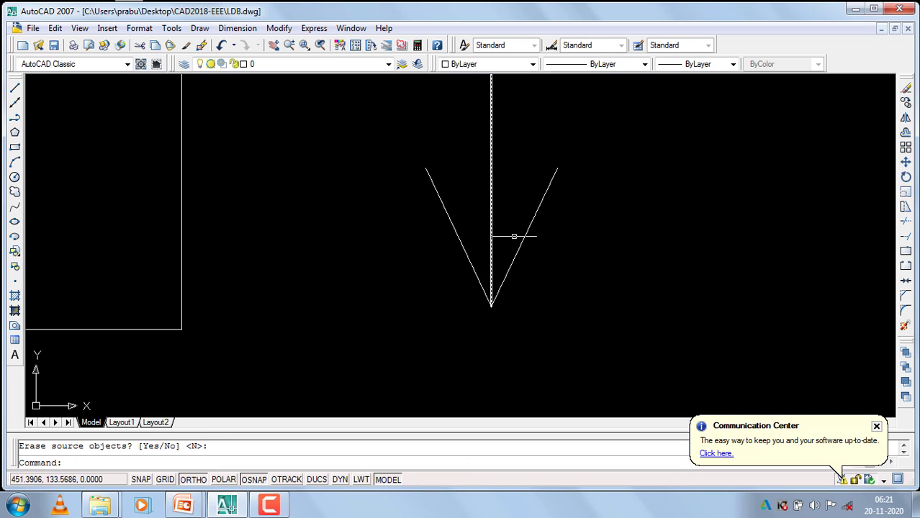
Examine the MCB labels and load labels on the lighting circuits of the reference diagram
scroll(356, 233, down, 5)
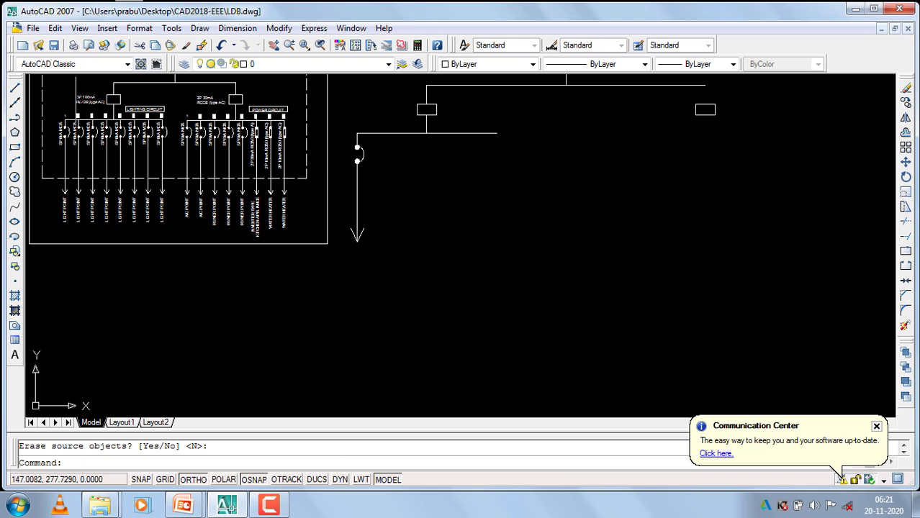
scroll(72, 132, up, 5)
scroll(72, 131, down, 6)
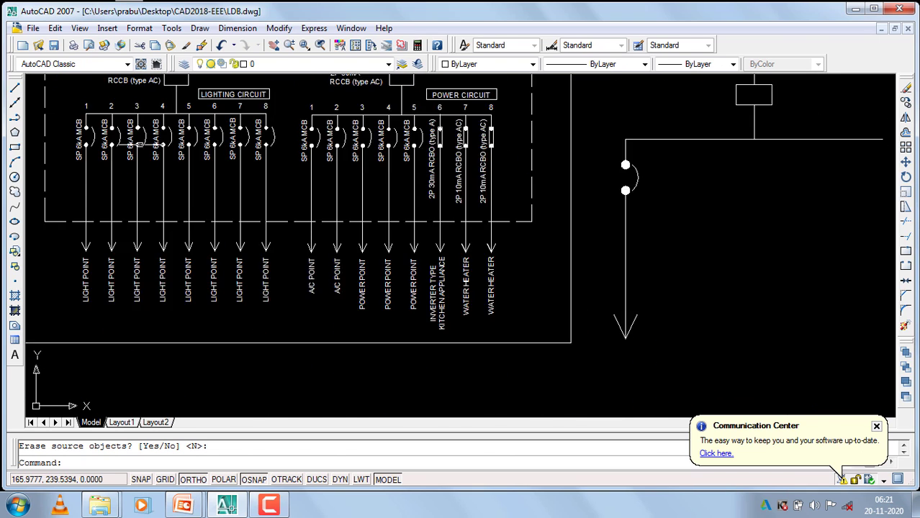
scroll(72, 132, up, 3)
scroll(176, 152, up, 4)
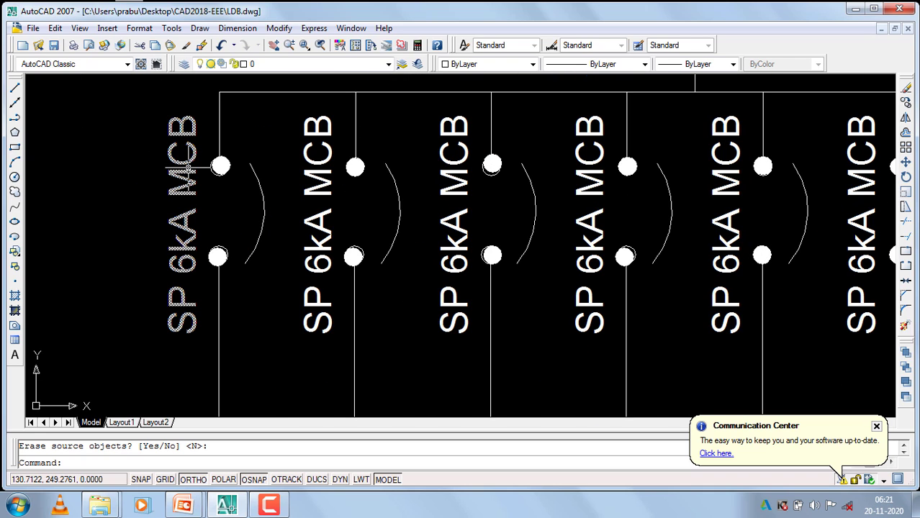
scroll(188, 168, down, 9)
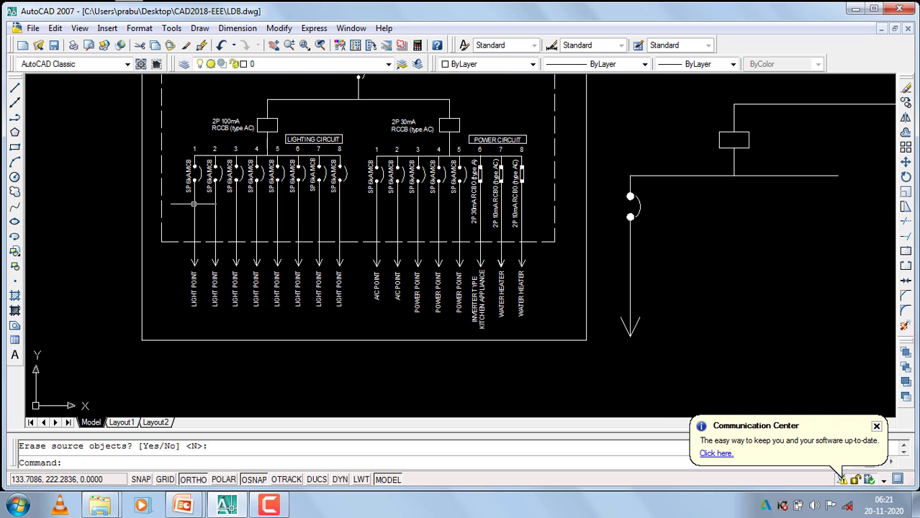
scroll(203, 278, up, 5)
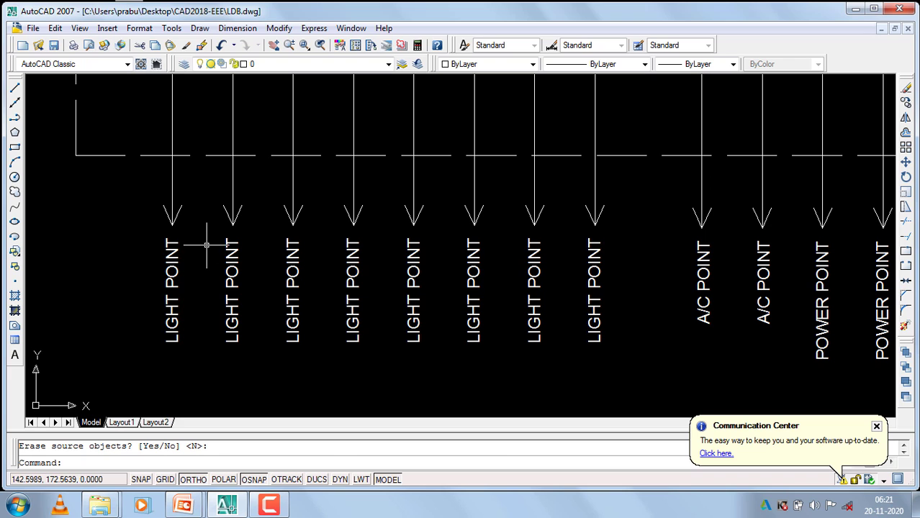
scroll(206, 241, down, 5)
scroll(207, 241, down, 2)
scroll(198, 216, up, 7)
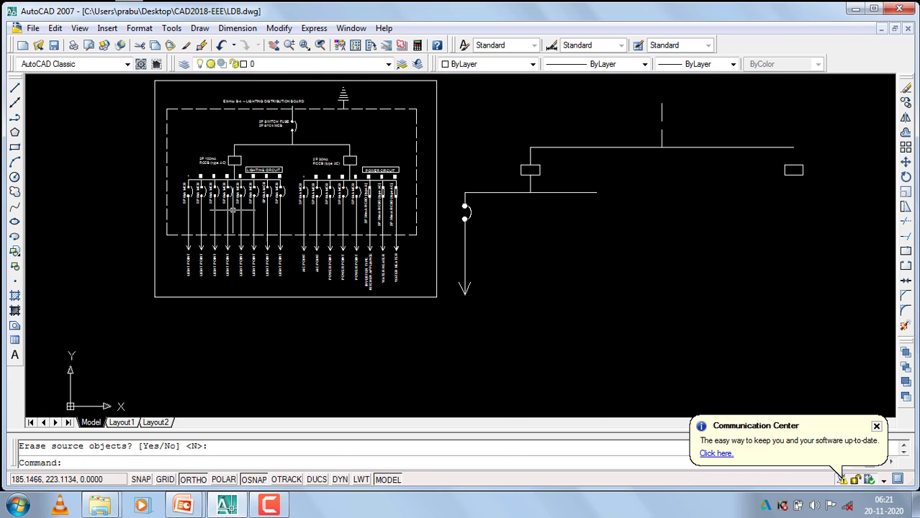
scroll(190, 199, down, 4)
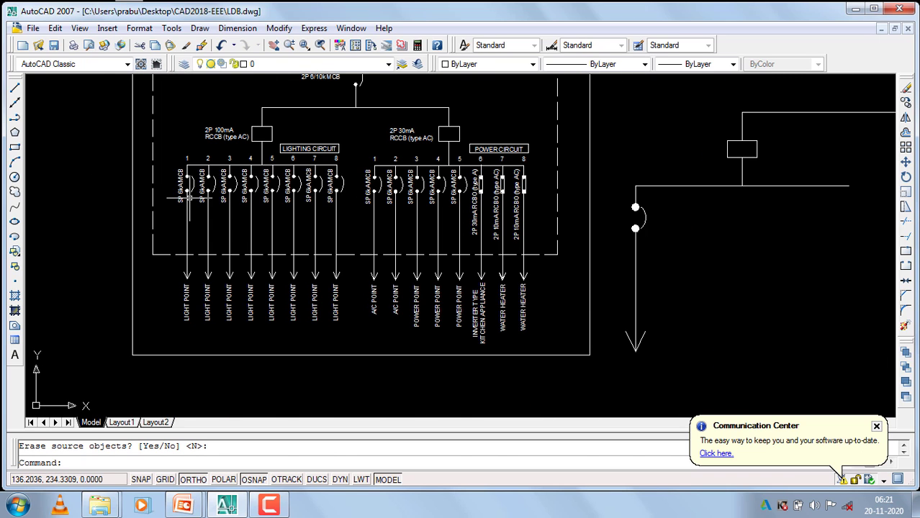
scroll(189, 199, down, 5)
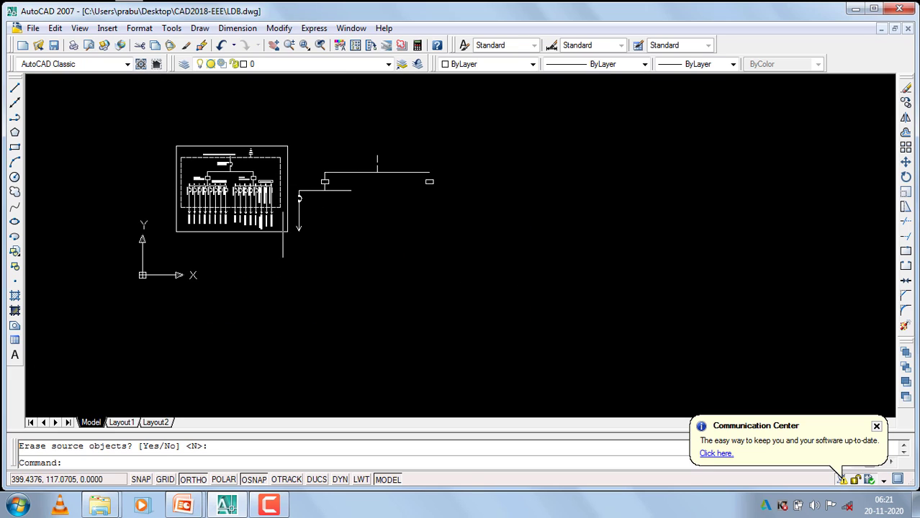
Create the multiline text "SP 6kA MCB" in the empty area below the new diagram
click(16, 357)
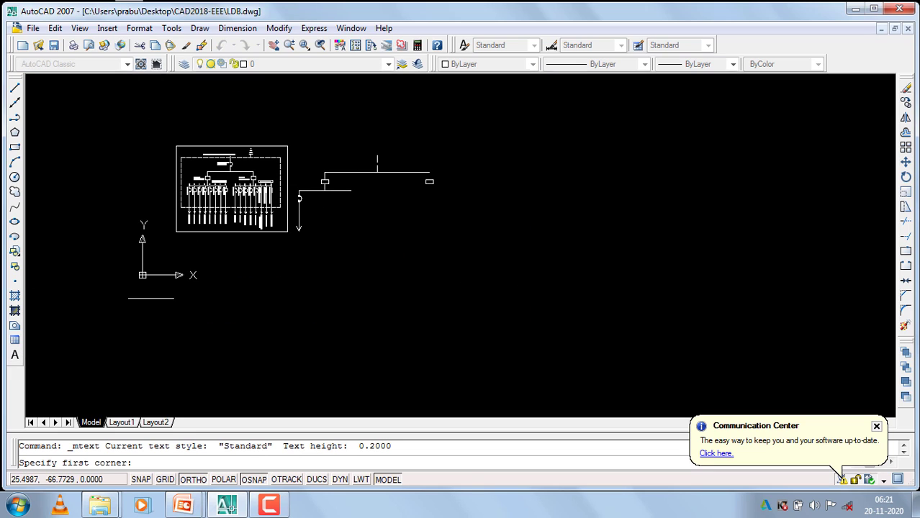
scroll(189, 193, up, 2)
scroll(189, 191, up, 6)
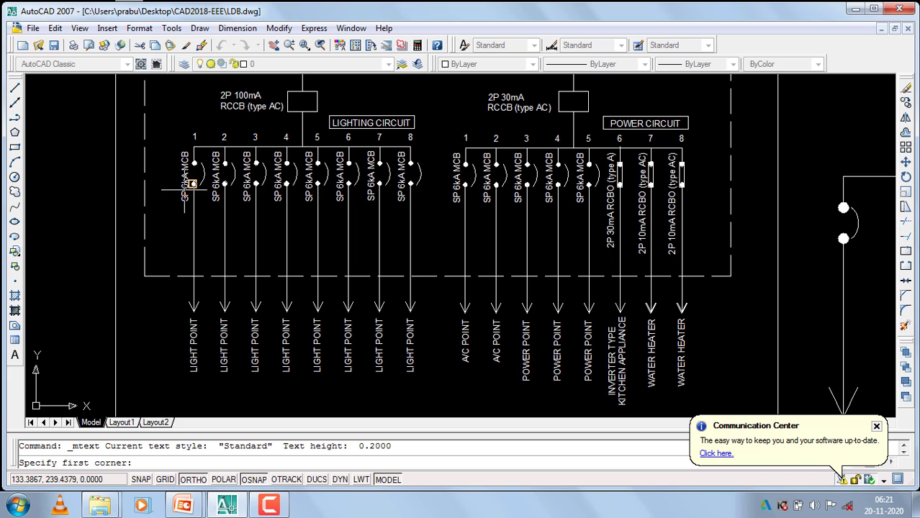
scroll(195, 219, up, 2)
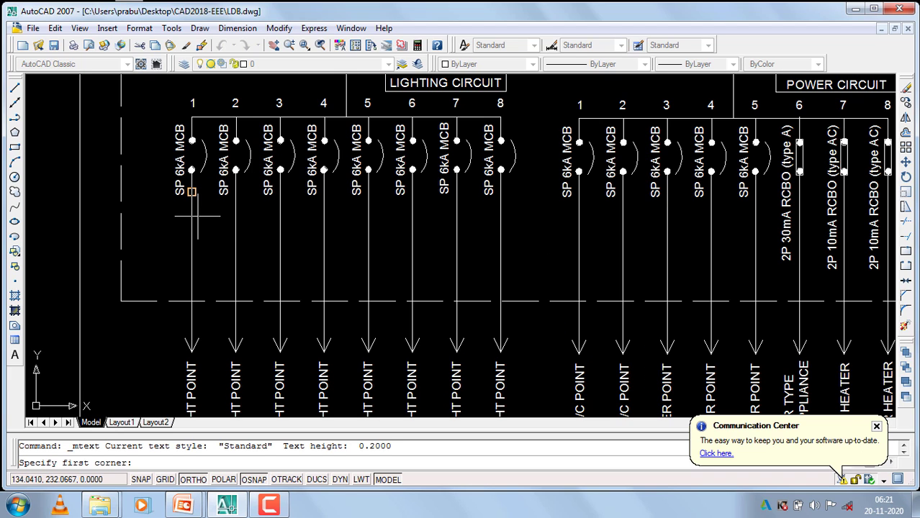
scroll(198, 215, down, 10)
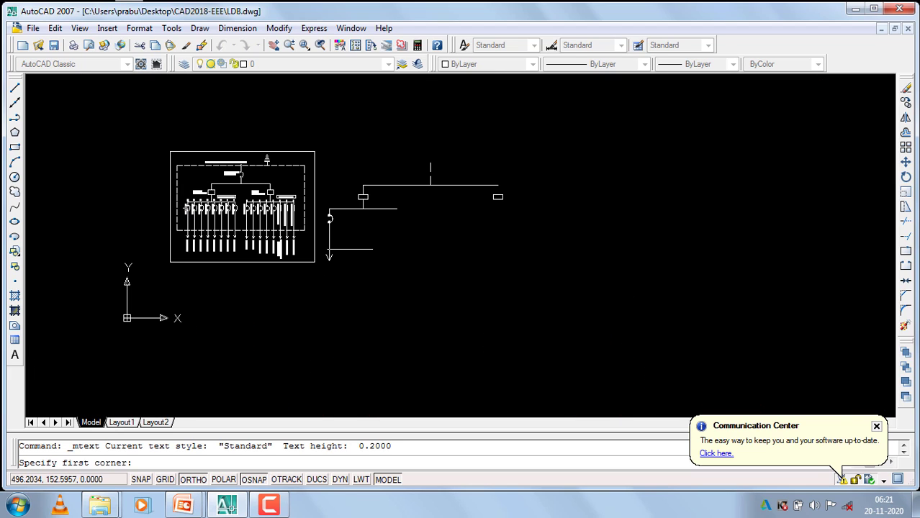
click(420, 244)
click(596, 282)
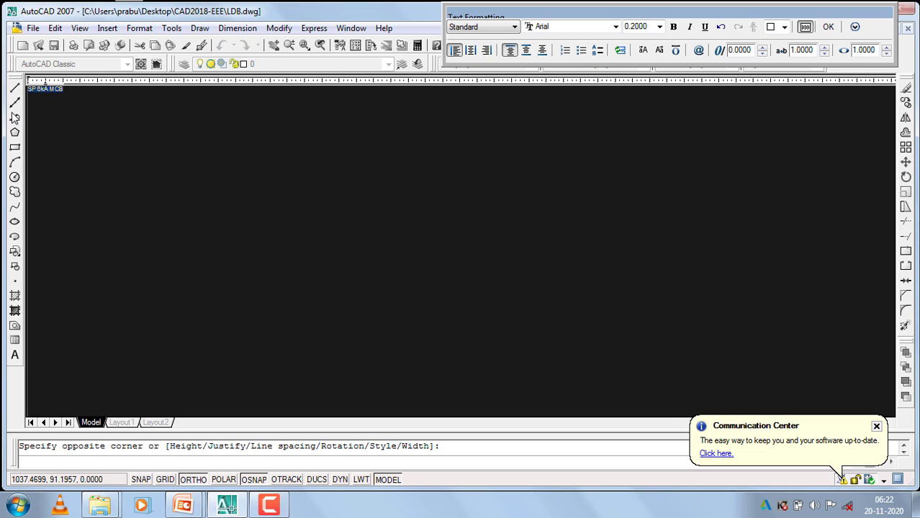
Set the text height of the SP 6kA MCB label to 2 and finish the text
click(659, 27)
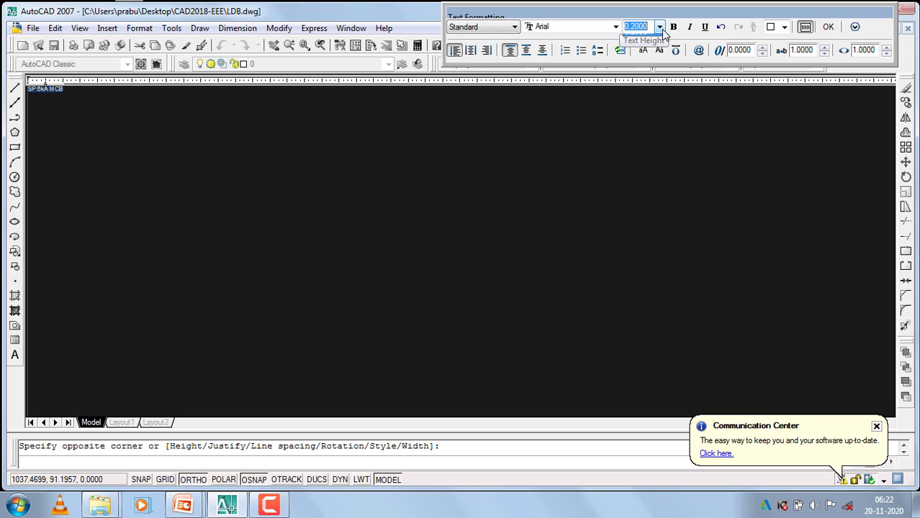
text(2)
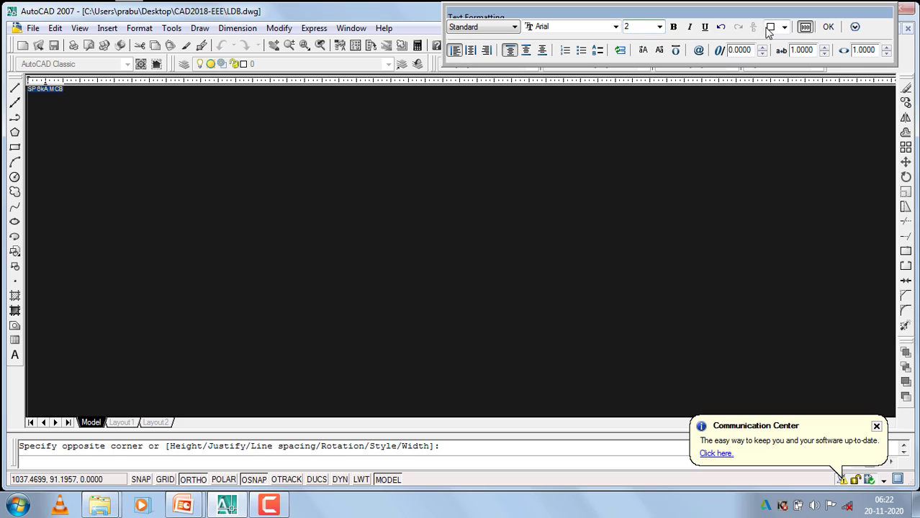
click(829, 30)
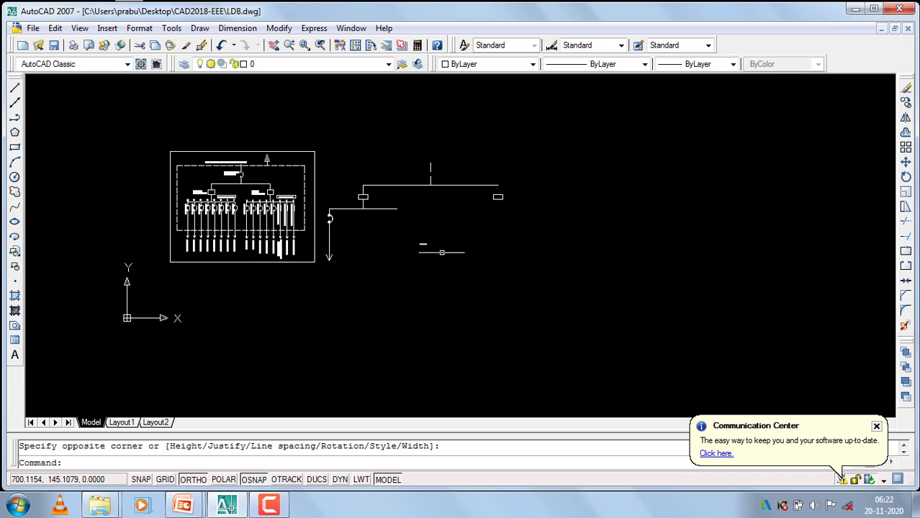
Rotate the SP 6kA MCB label 90° so it reads vertically upward
scroll(415, 246, up, 6)
click(499, 220)
click(396, 260)
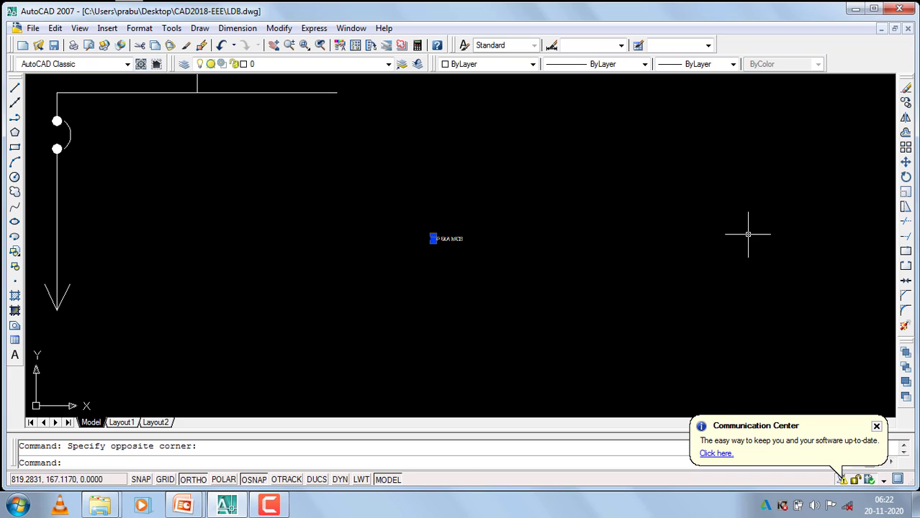
click(906, 176)
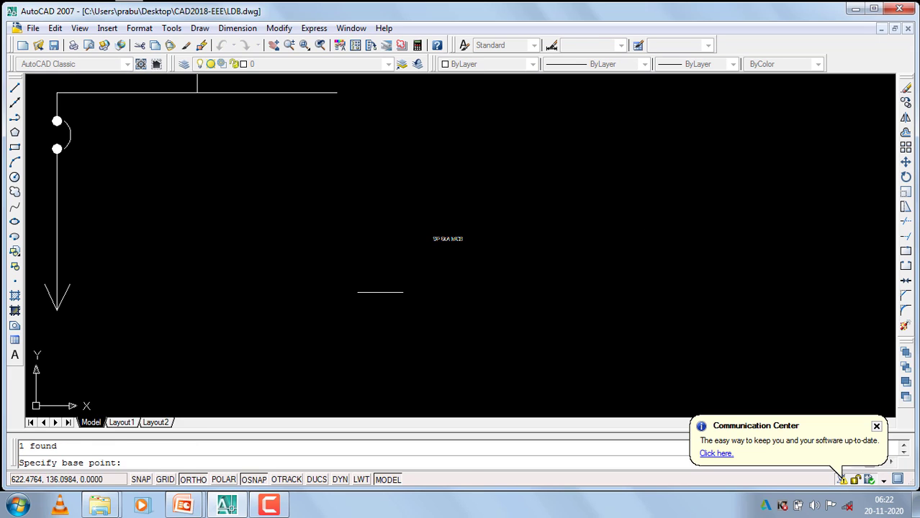
click(519, 262)
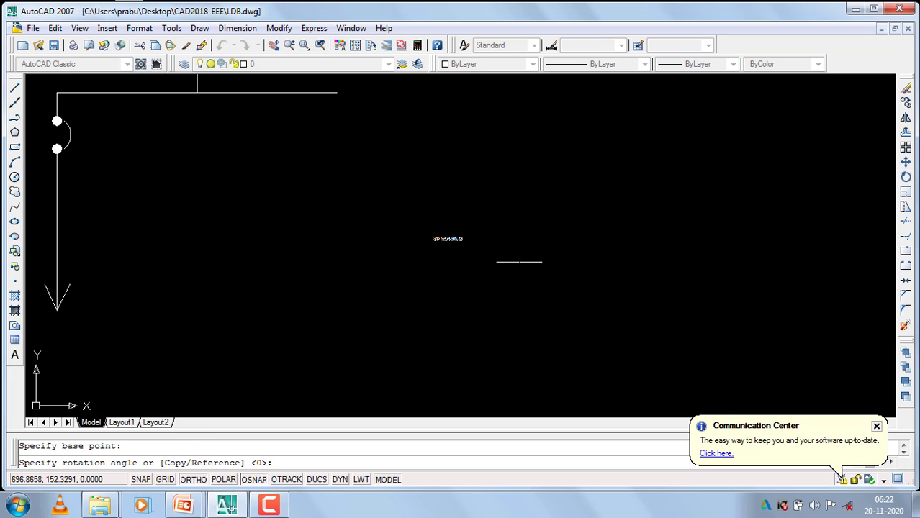
click(474, 204)
Move the SP 6kA MCB label horizontally to just beside the first lighting circuit's line, below its arrowhead
click(559, 313)
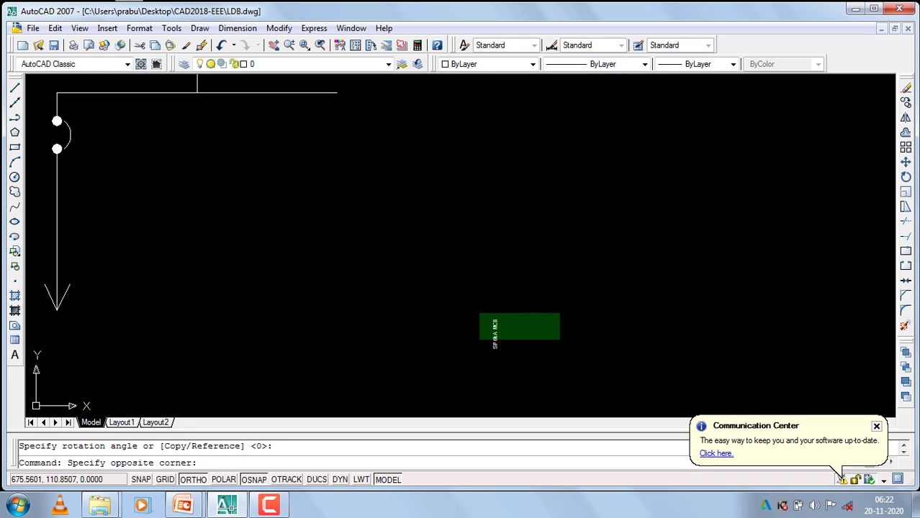
click(480, 341)
text(m)
key(Return)
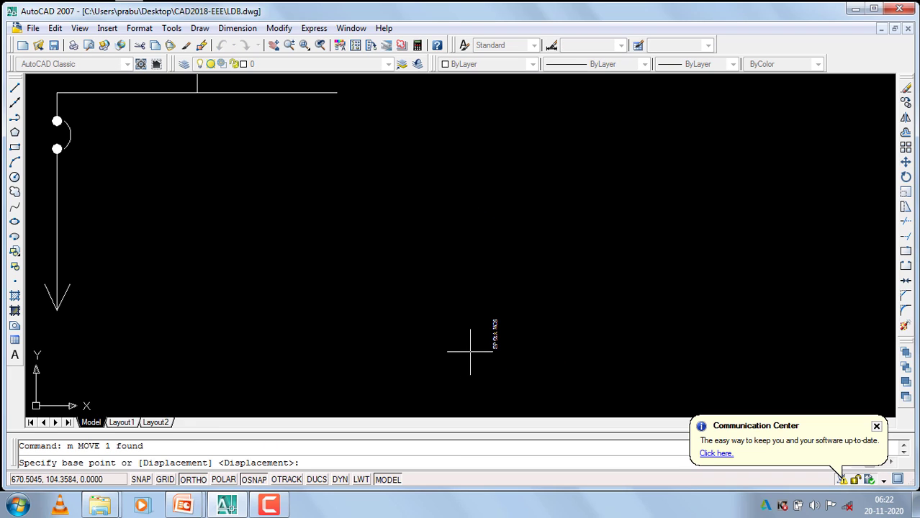
click(497, 350)
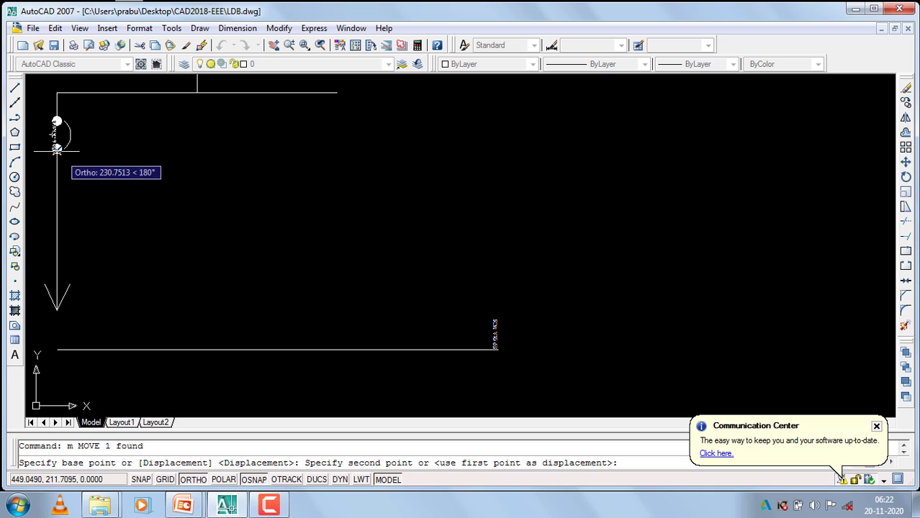
scroll(251, 228, down, 4)
scroll(150, 262, up, 5)
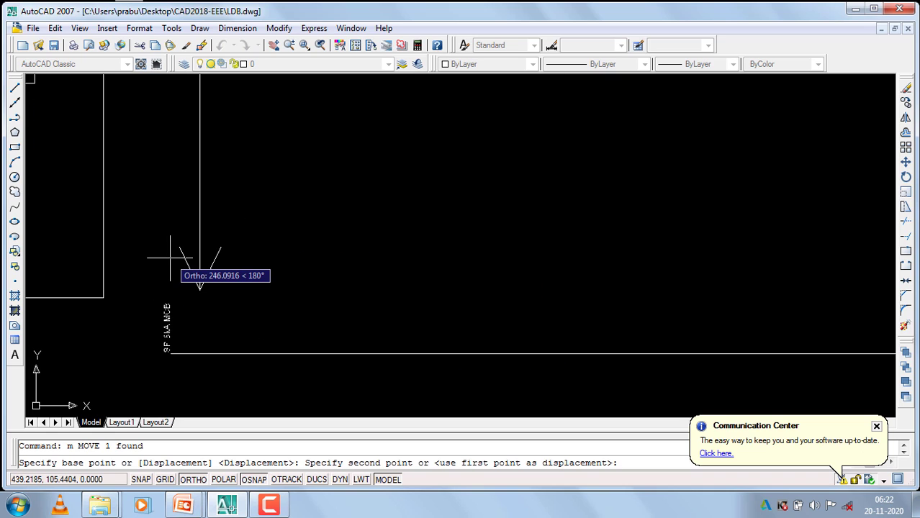
click(176, 214)
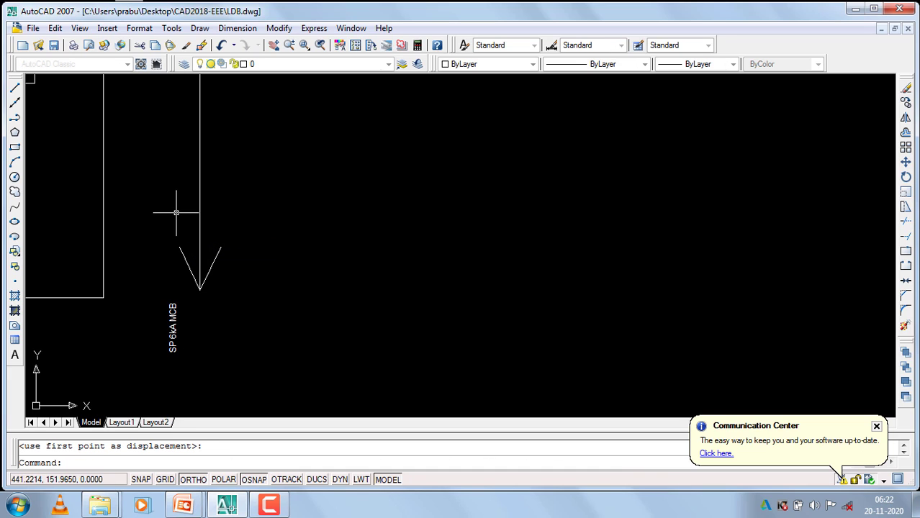
Move the SP 6kA MCB label vertically up beside the first lighting circuit's breaker symbol
click(219, 385)
click(119, 288)
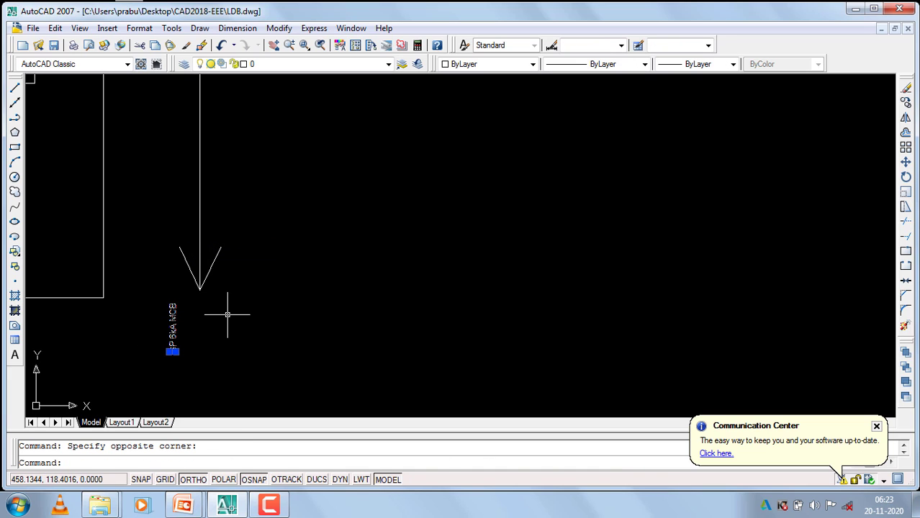
text(m)
key(Return)
click(287, 309)
scroll(271, 304, down, 3)
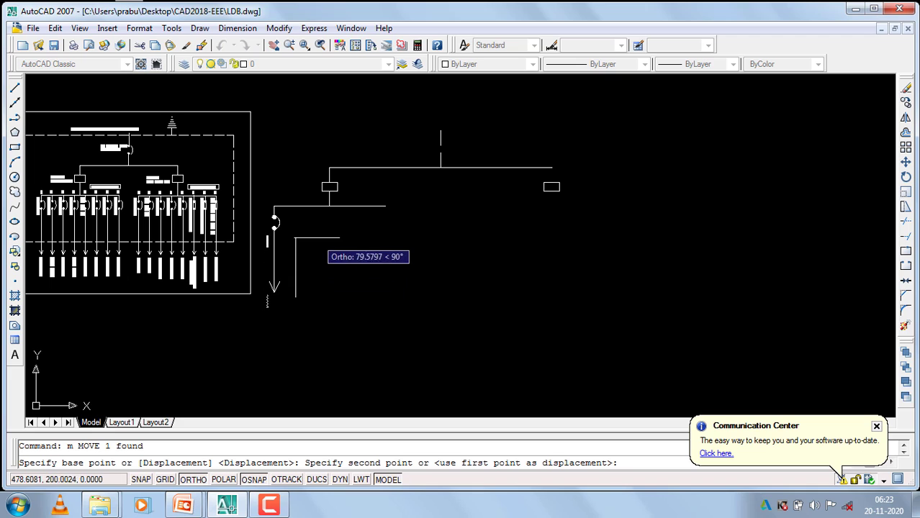
click(317, 221)
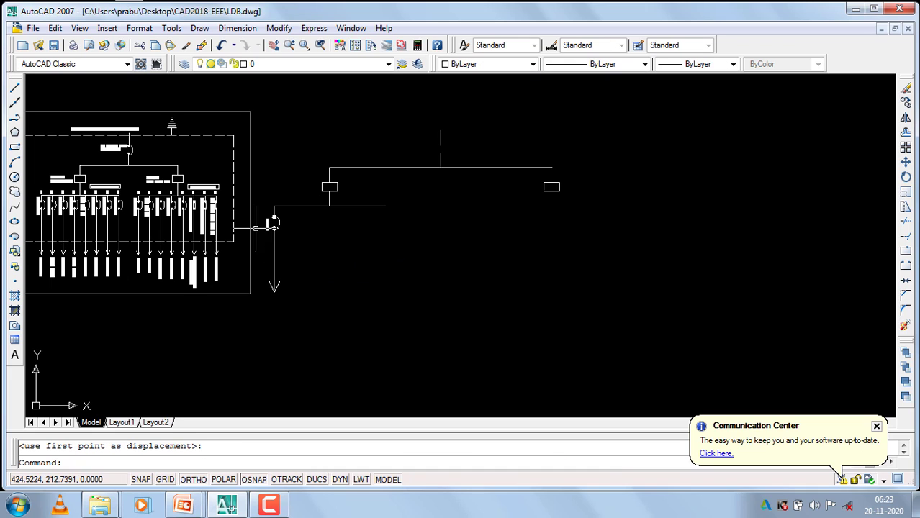
Scale the SP 6kA MCB label by a factor of 1.5 from the breaker's lower contact
scroll(259, 231, up, 5)
click(346, 186)
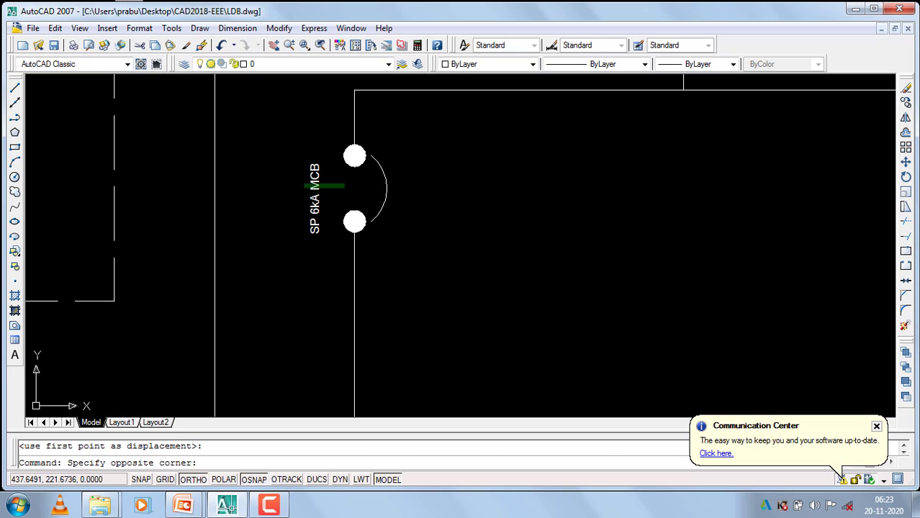
click(288, 181)
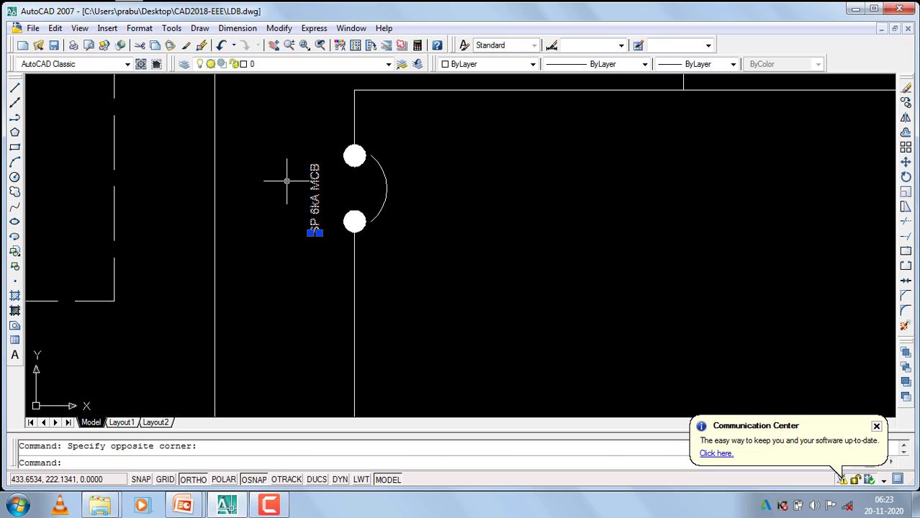
click(906, 191)
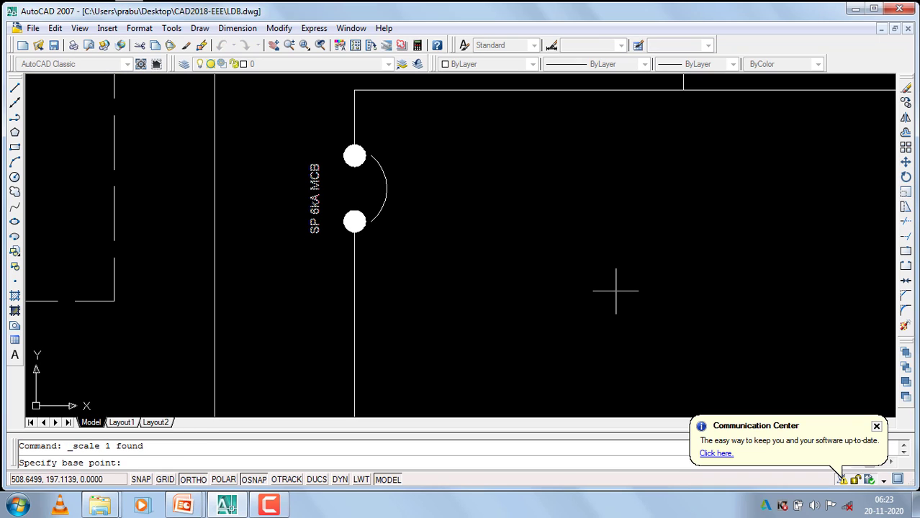
click(354, 222)
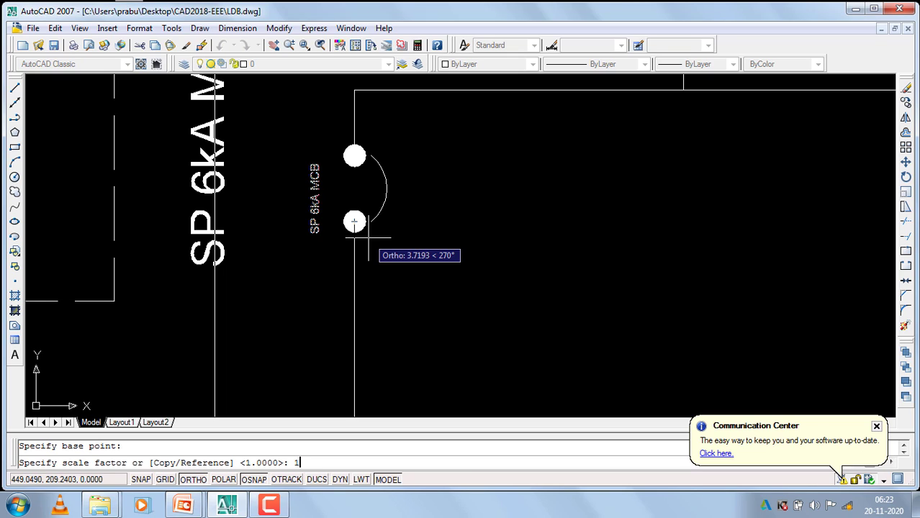
text(1.5)
key(Return)
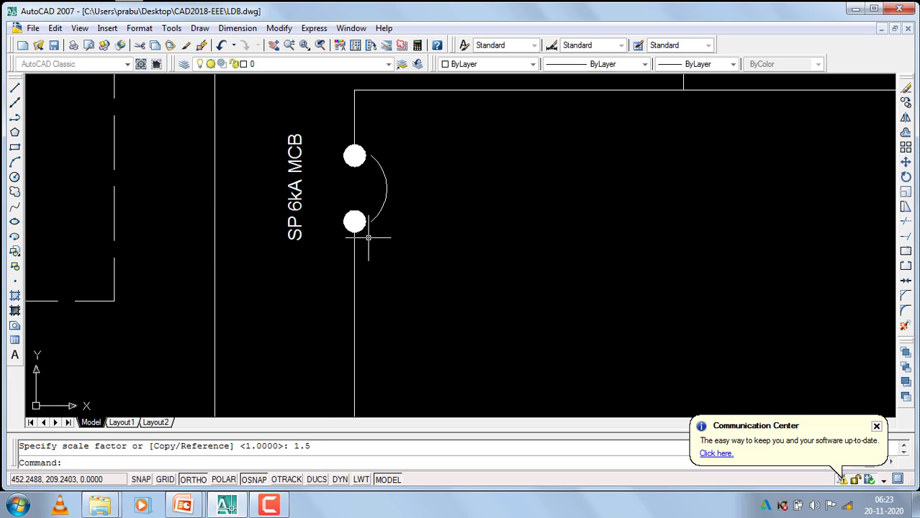
Move the enlarged SP 6kA MCB label horizontally closer to the breaker symbol
click(314, 209)
click(286, 220)
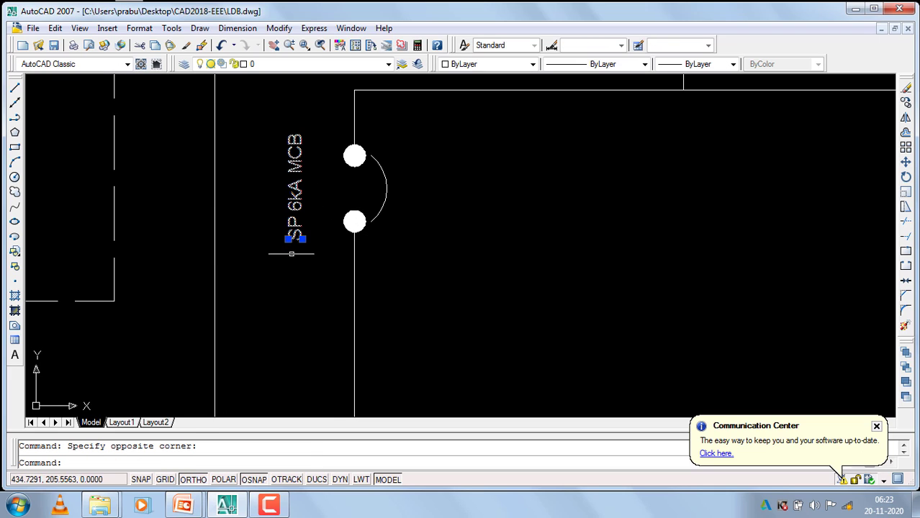
text(m)
key(Return)
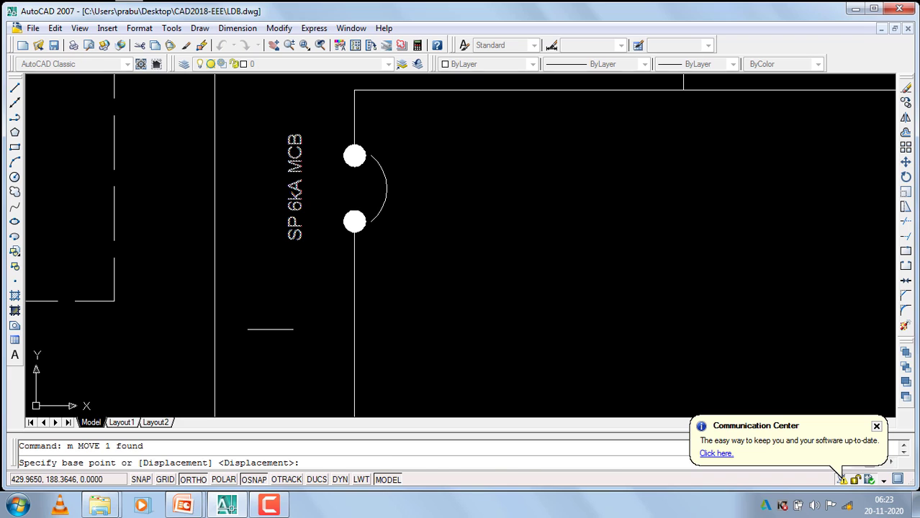
click(267, 329)
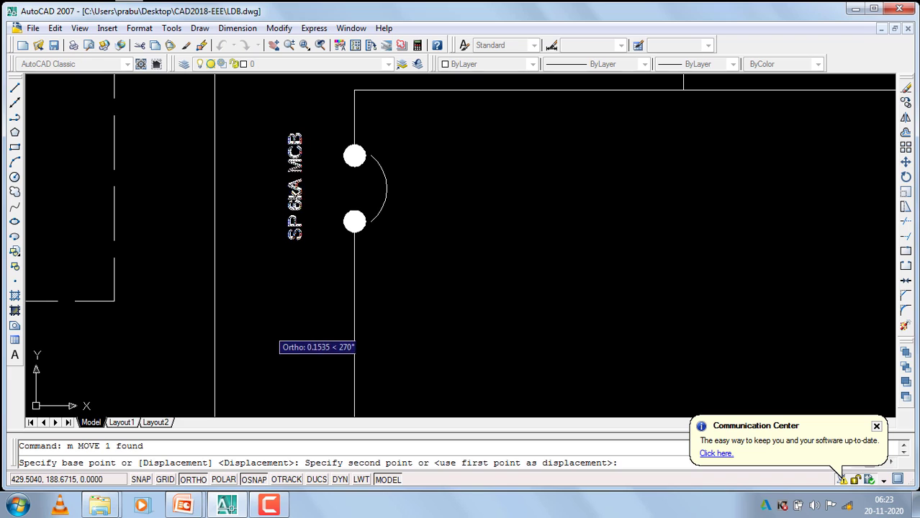
click(303, 328)
Copy the SP 6kA MCB label straight down to just below the first circuit's arrowhead
scroll(364, 286, down, 4)
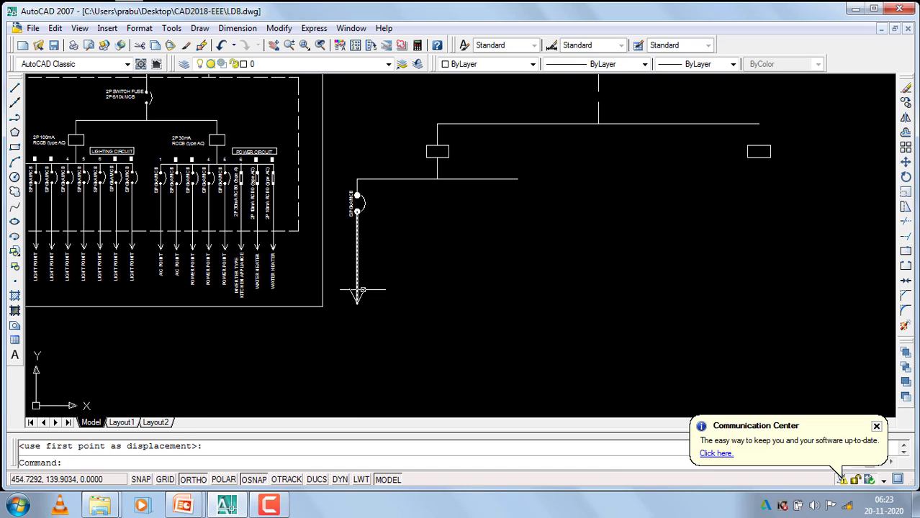
scroll(312, 283, up, 3)
scroll(373, 167, down, 3)
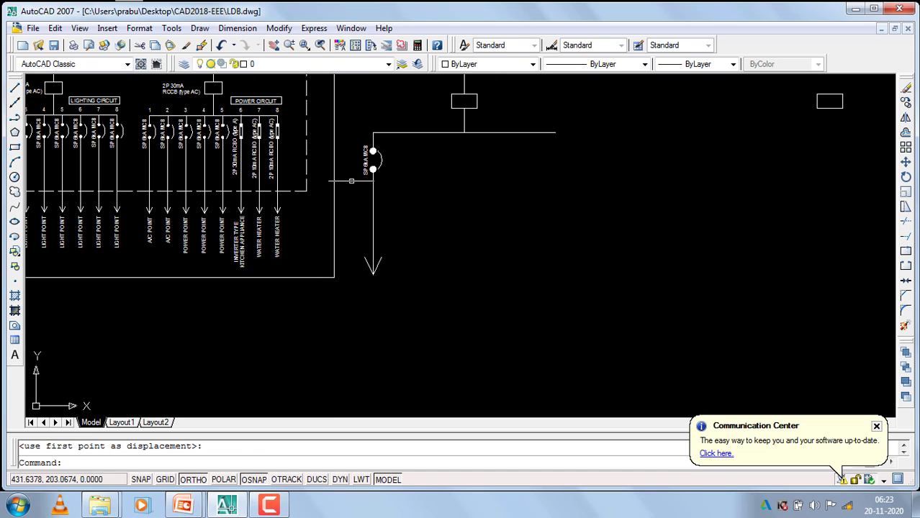
click(363, 168)
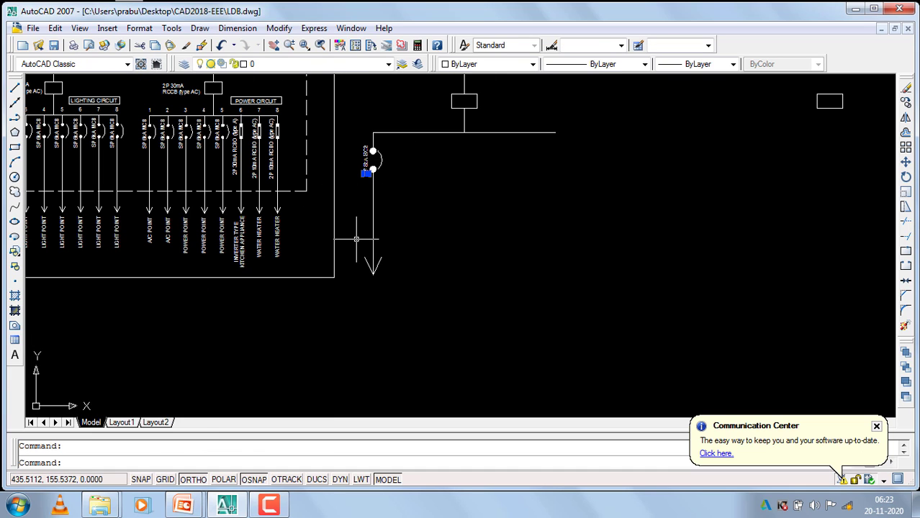
text(p)
key(Return)
click(488, 180)
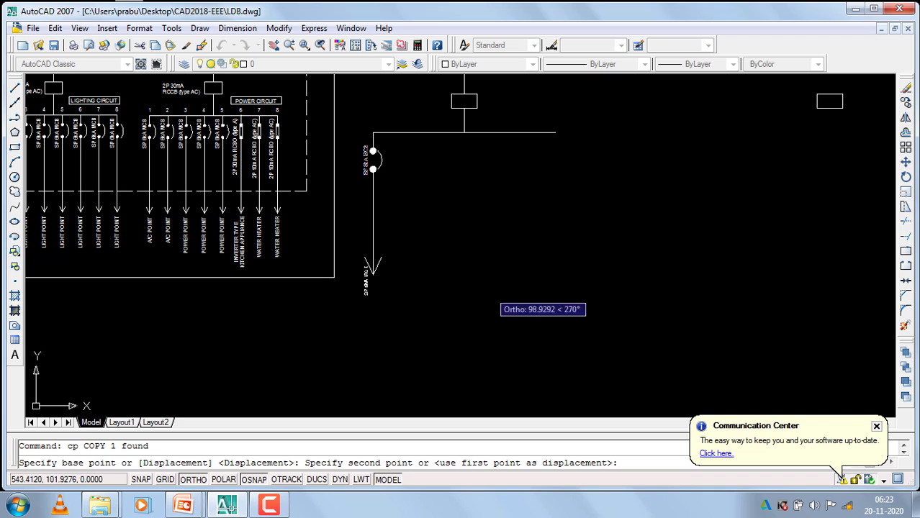
click(498, 315)
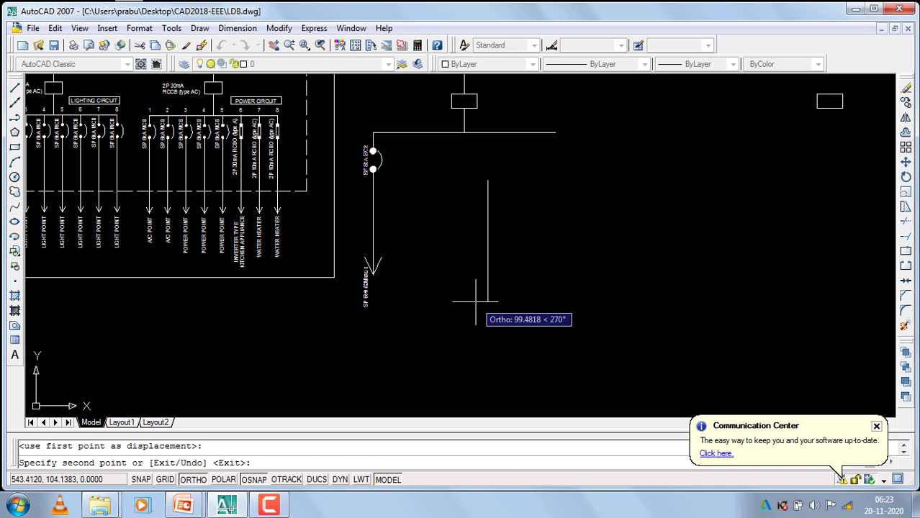
key(Return)
Move the copied label straight down to leave a gap below the circuit's arrowhead
scroll(452, 288, down, 2)
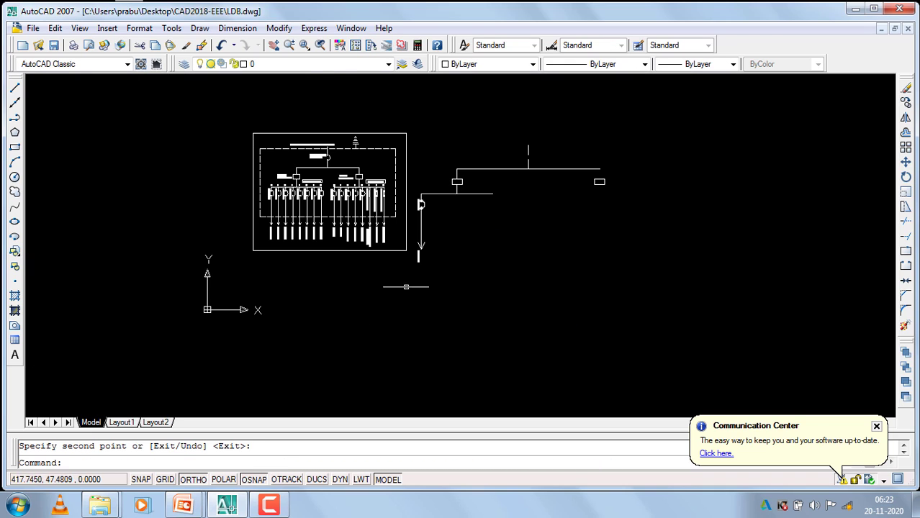
scroll(404, 288, up, 3)
click(454, 209)
click(425, 231)
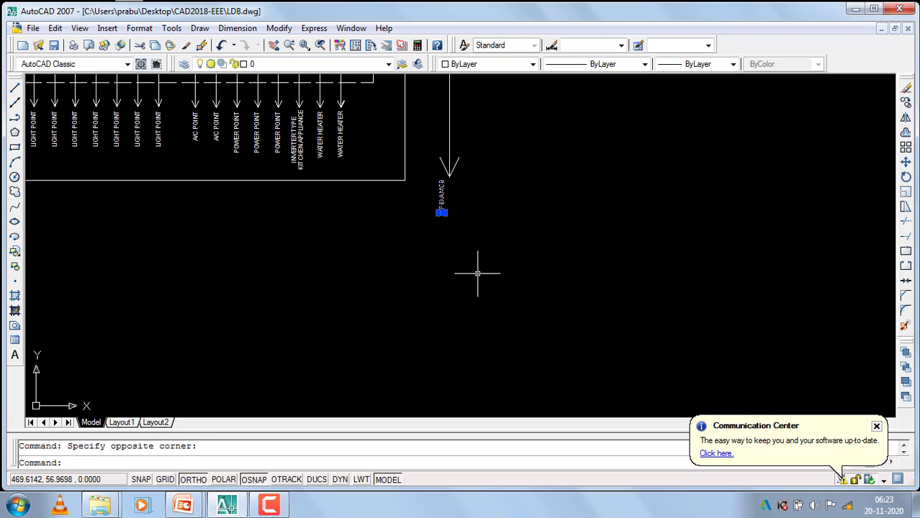
key(Return)
click(505, 197)
click(509, 228)
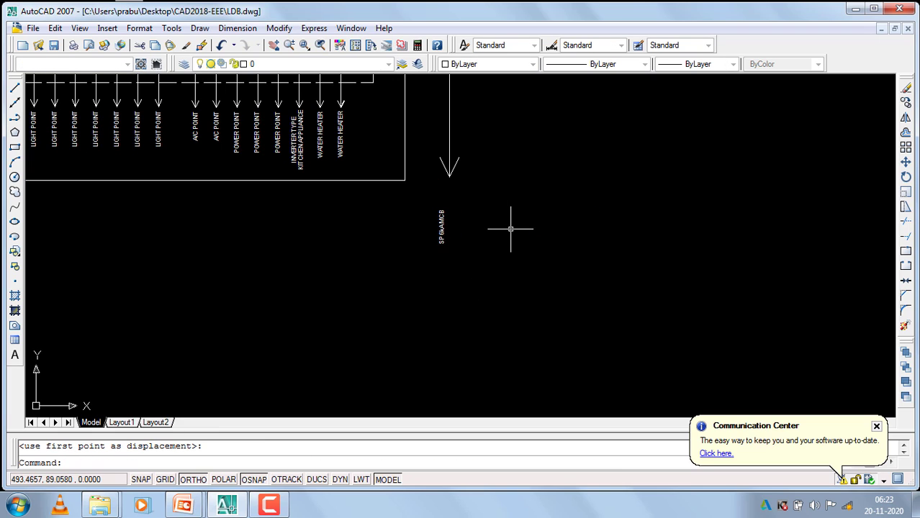
Move the copied label sideways so it lines up under the first circuit's arrow
click(465, 230)
click(421, 273)
text(m)
key(Return)
click(529, 262)
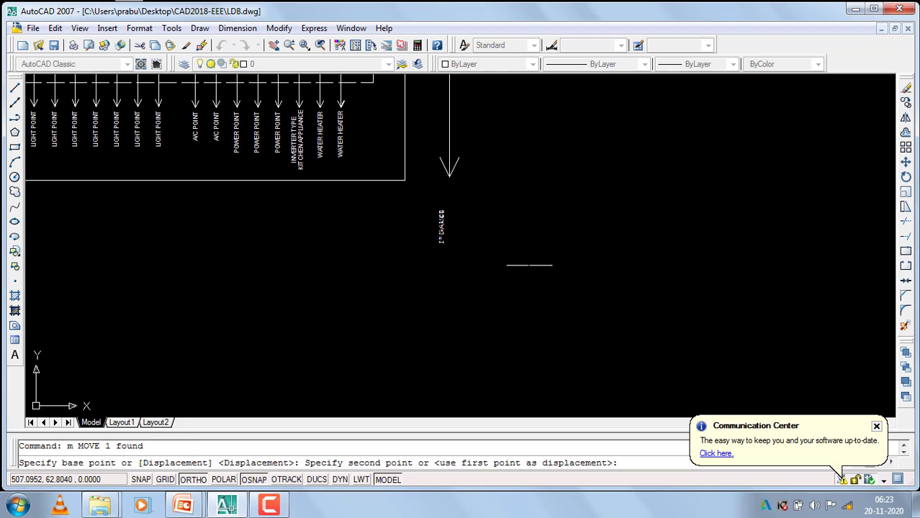
click(539, 263)
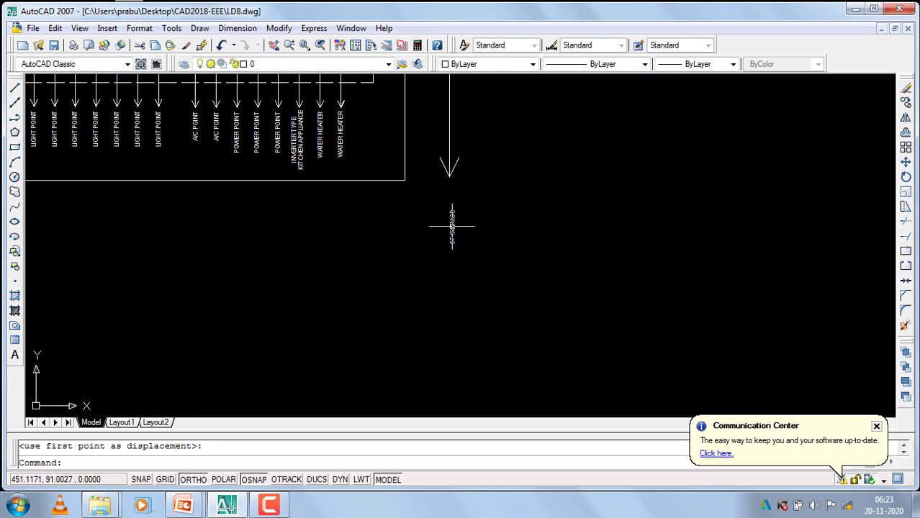
Change the copied SP 6kA MCB label below the first circuit's arrow to read LIGHT POINT
scroll(495, 233, down, 2)
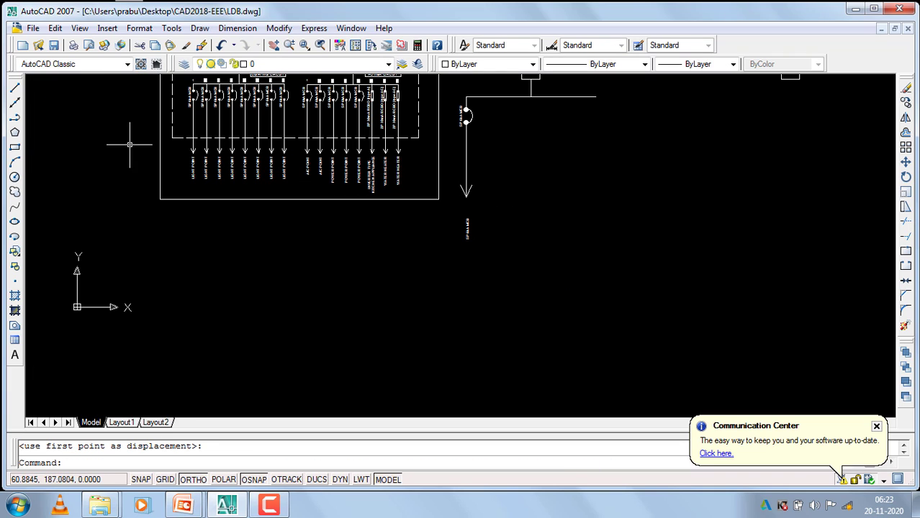
scroll(211, 173, up, 5)
scroll(216, 173, down, 6)
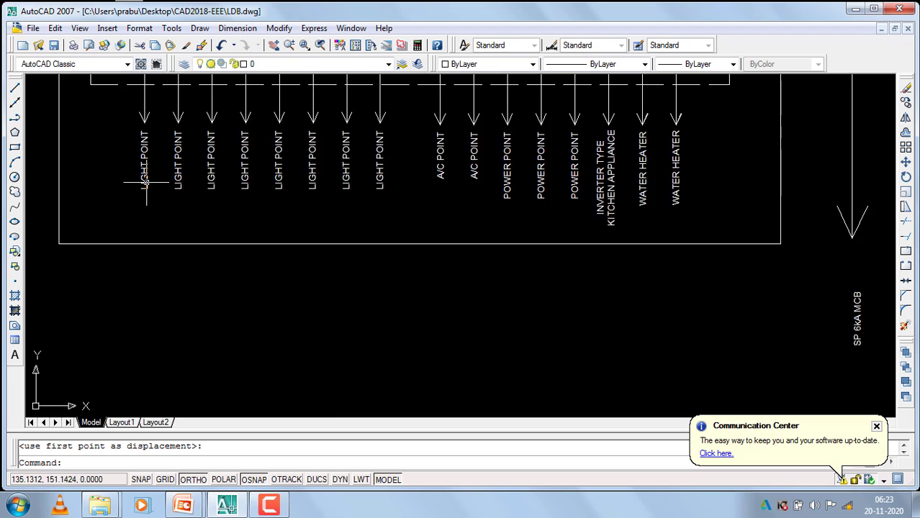
scroll(452, 247, up, 4)
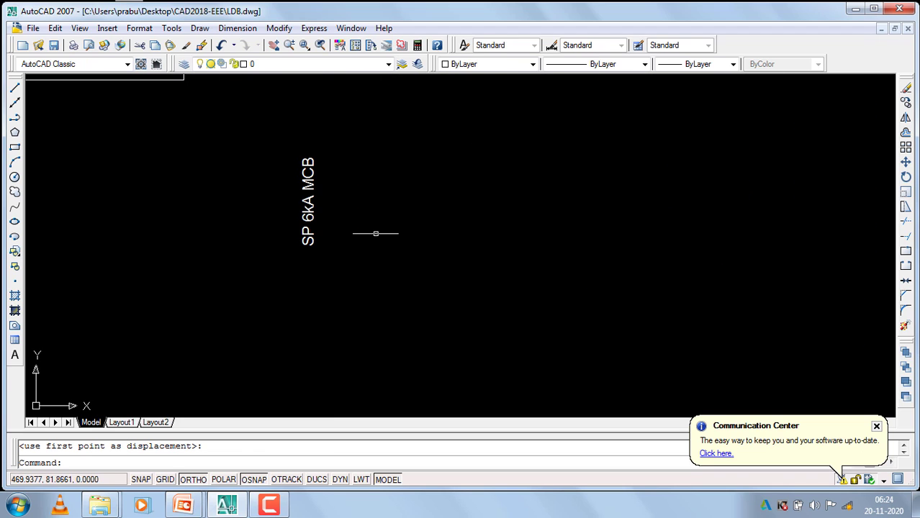
double_click(312, 177)
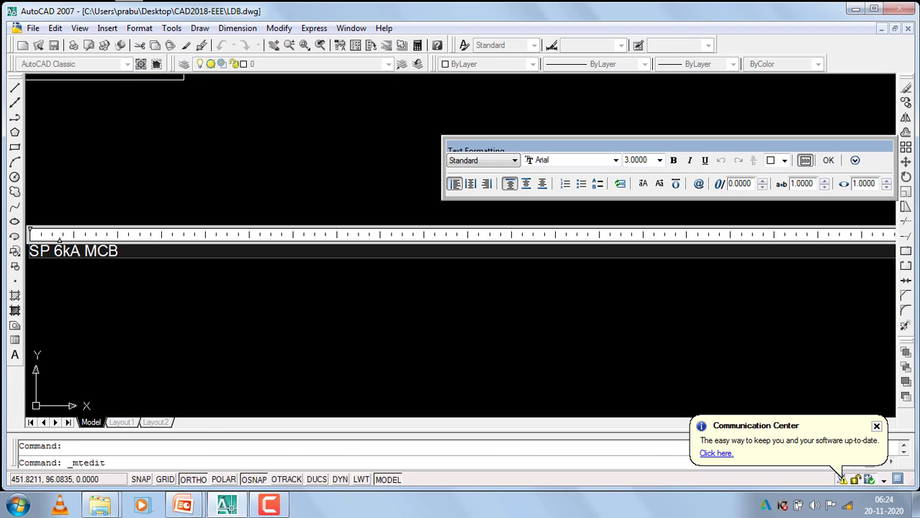
text(LIG)
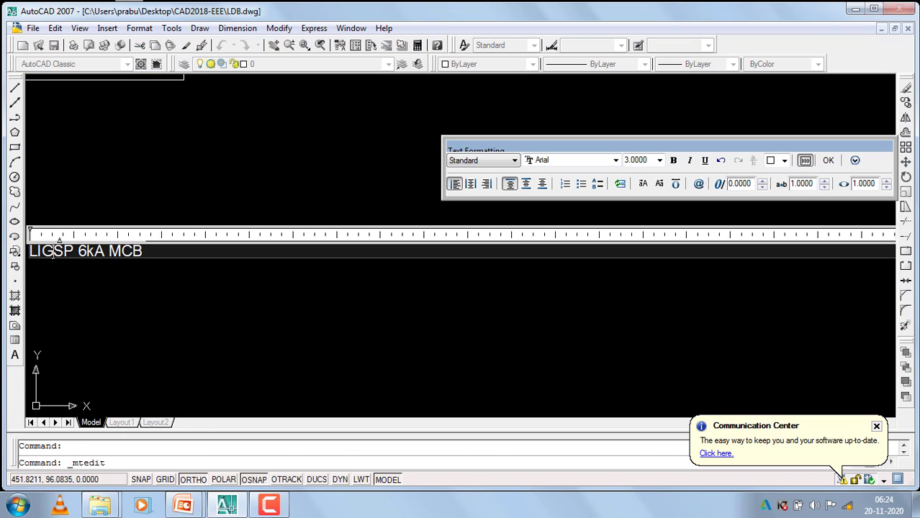
text(H)
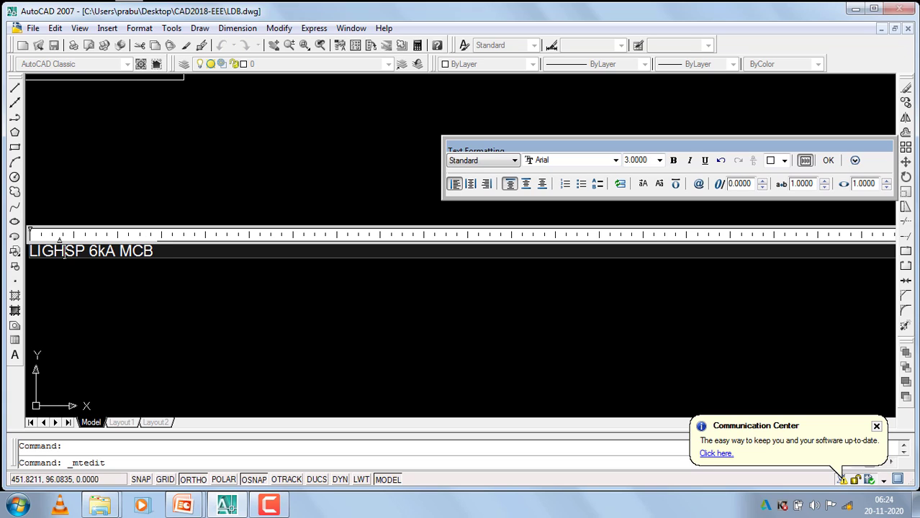
text(T PO)
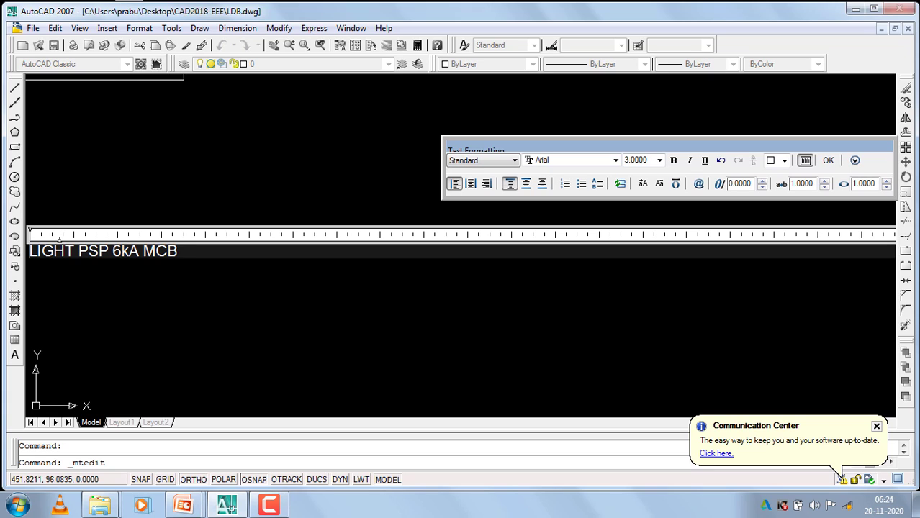
text(INT)
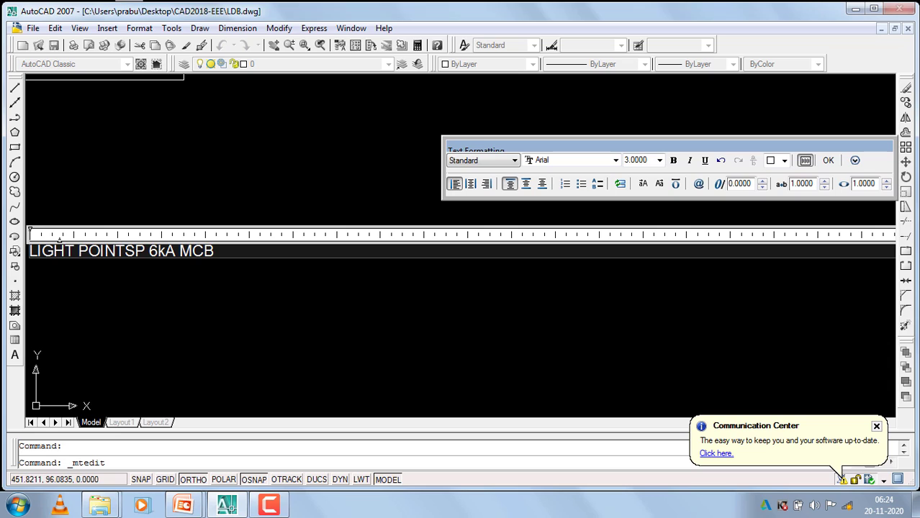
key(Delete)
key(Delete)
key(Delete)
key(Delete)
key(Delete)
key(Delete)
key(Delete)
key(Delete)
key(Delete)
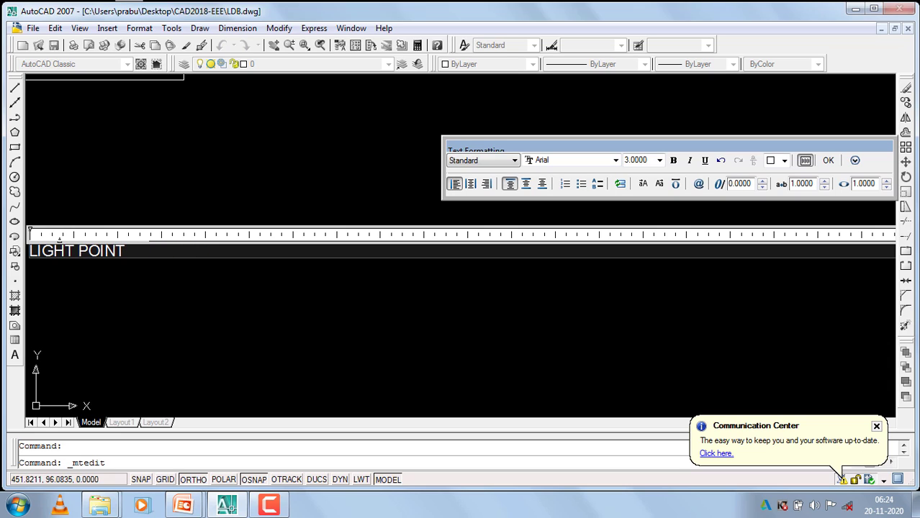
click(828, 160)
Move the LIGHT POINT label straight up about 15 units to sit just below the first circuit's arrowhead
scroll(341, 246, down, 5)
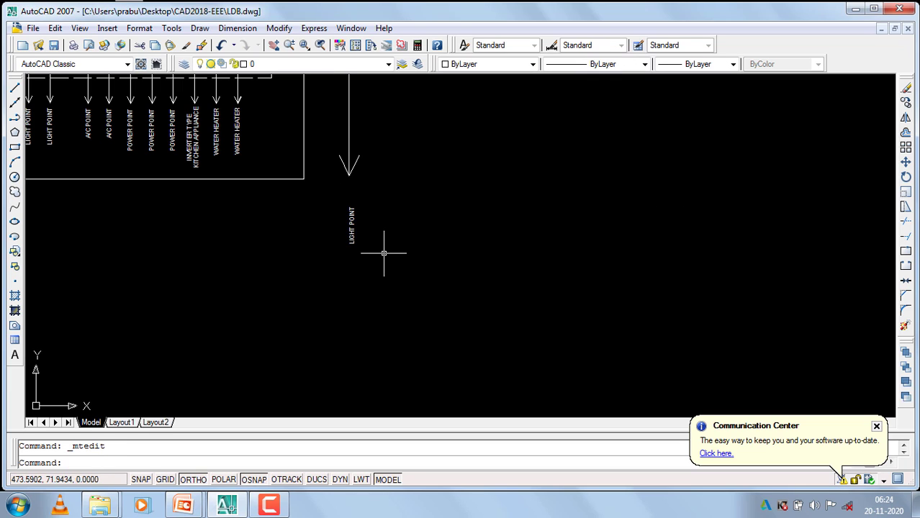
click(375, 212)
click(355, 236)
text(m)
key(Return)
click(519, 272)
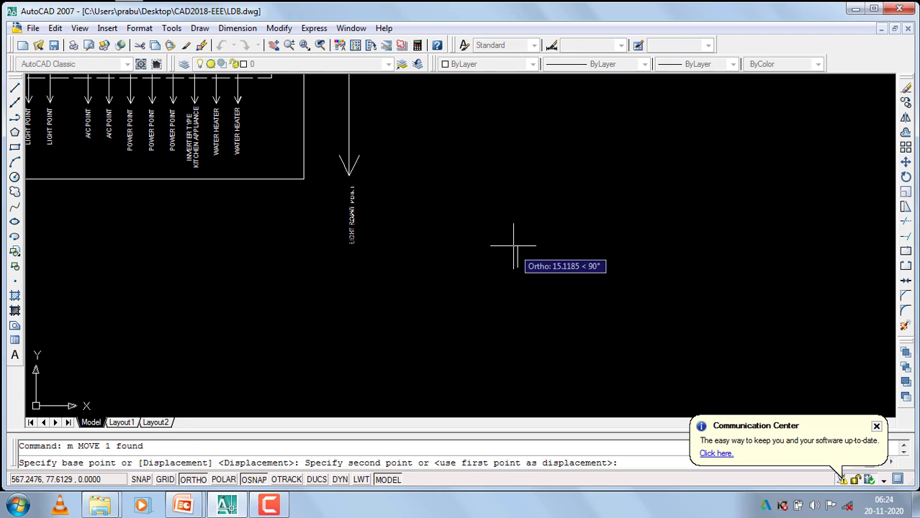
click(507, 246)
Copy the complete first lighting circuit with its MCB symbol, arrow and labels 20 units to the right, based on its busbar endpoint
scroll(503, 243, down, 5)
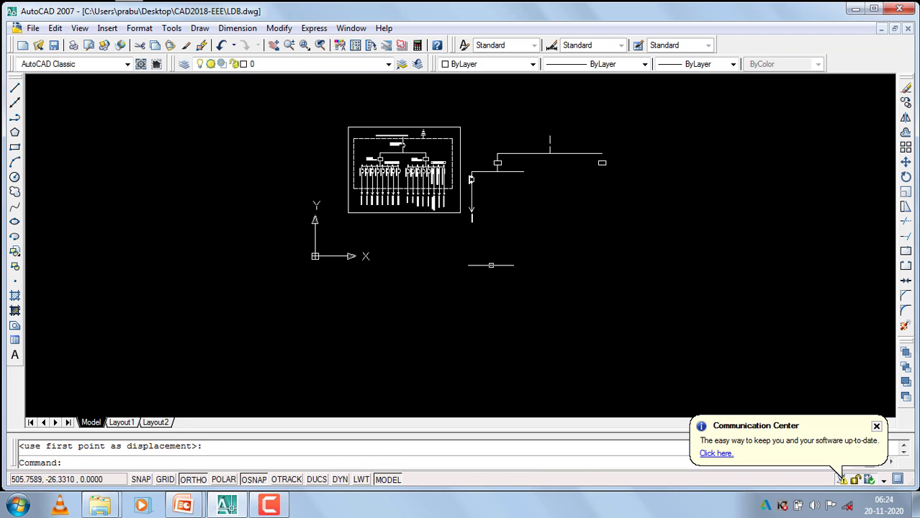
scroll(456, 154, up, 6)
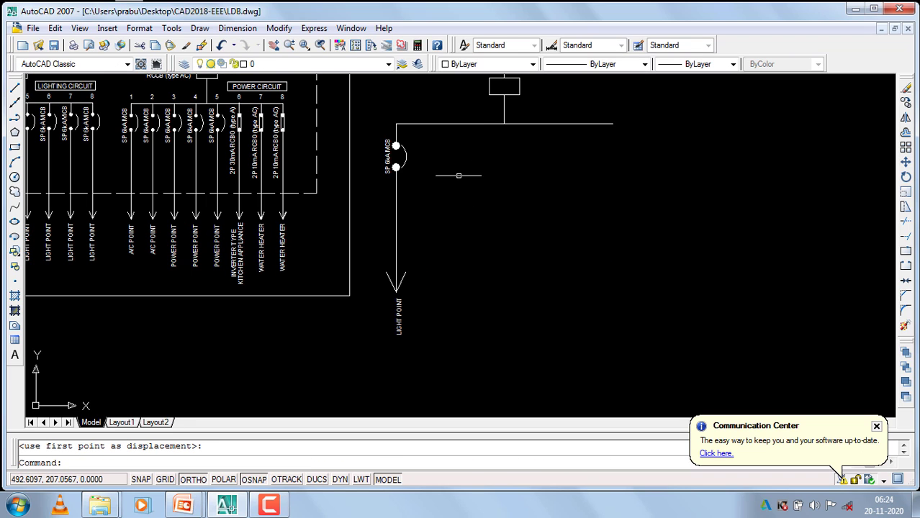
click(426, 135)
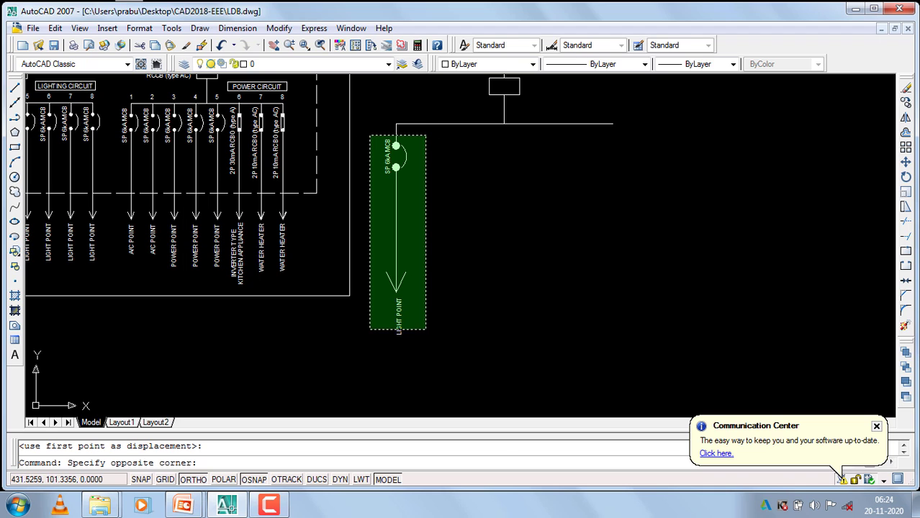
click(375, 342)
scroll(678, 154, down, 4)
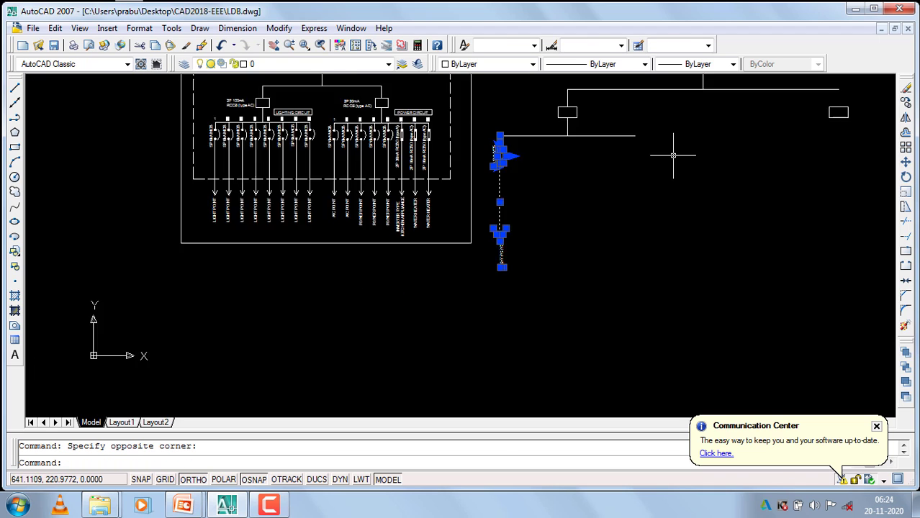
scroll(402, 144, up, 5)
scroll(402, 144, up, 3)
scroll(389, 140, down, 6)
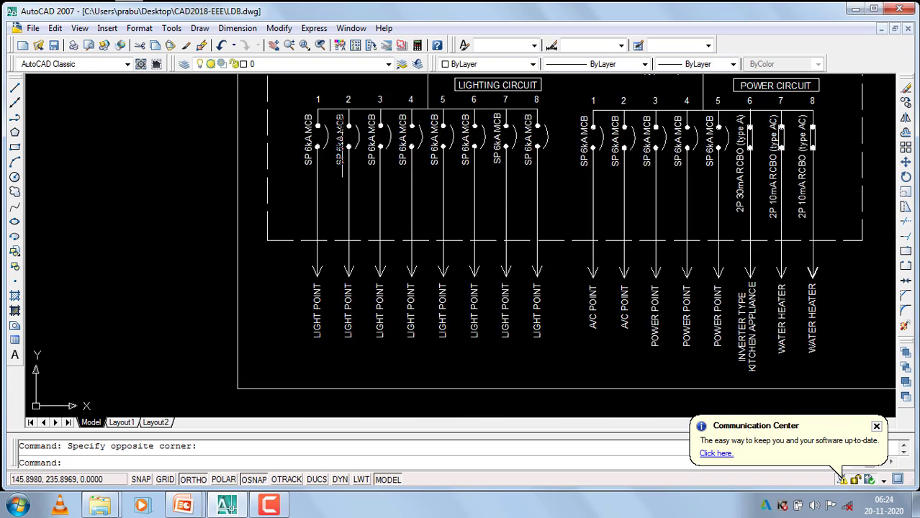
scroll(378, 137, up, 3)
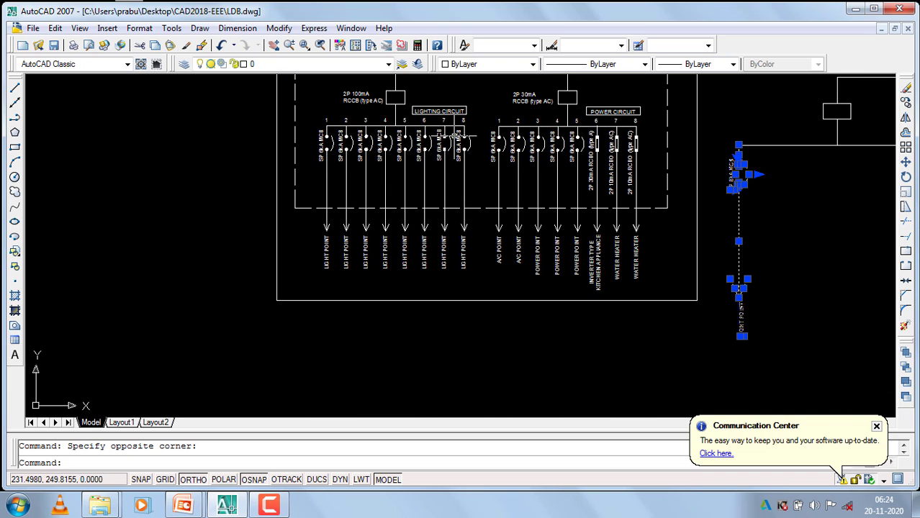
scroll(460, 141, down, 4)
scroll(507, 151, up, 7)
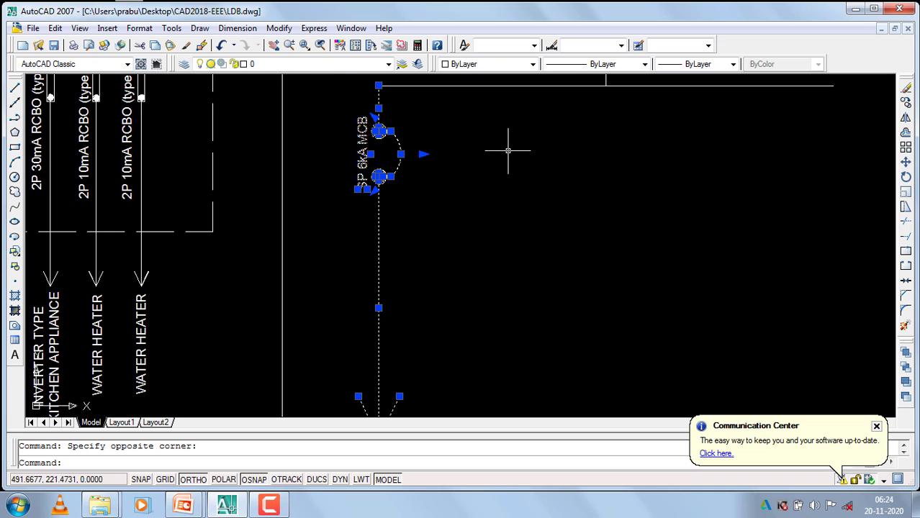
key(Return)
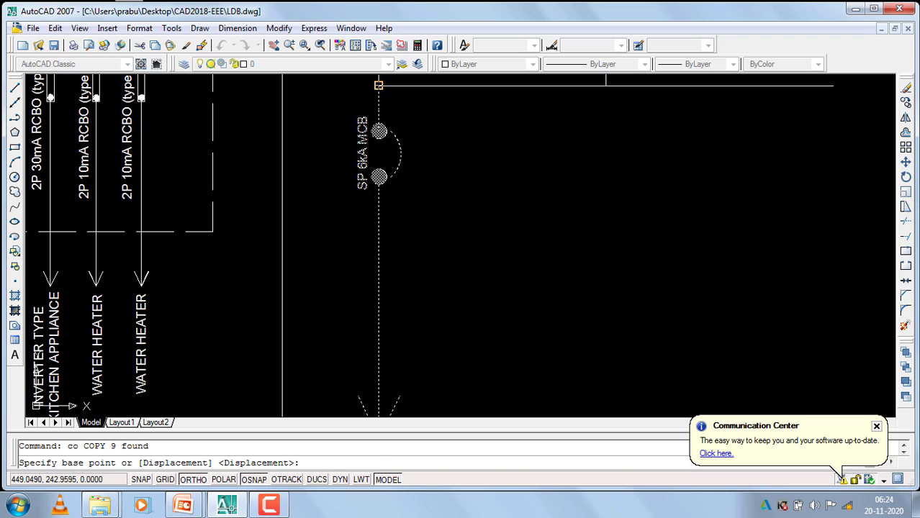
click(379, 85)
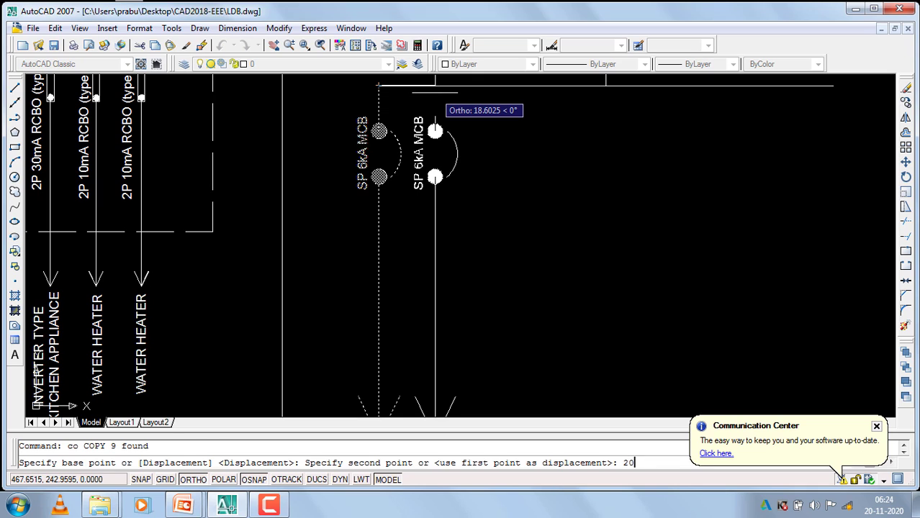
text(20)
key(Return)
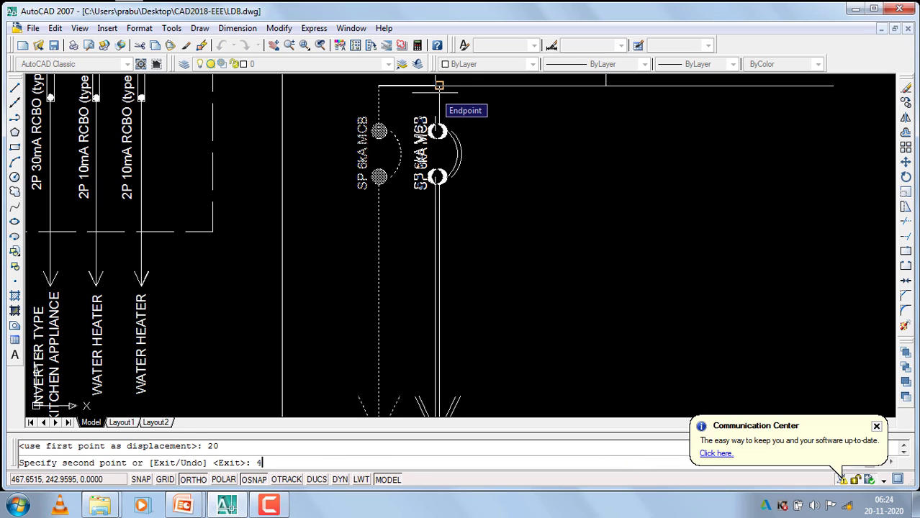
Place further copies of the circuit at 40, 60, 80, 100, 120, 140 and 160 units from the original
key(Return)
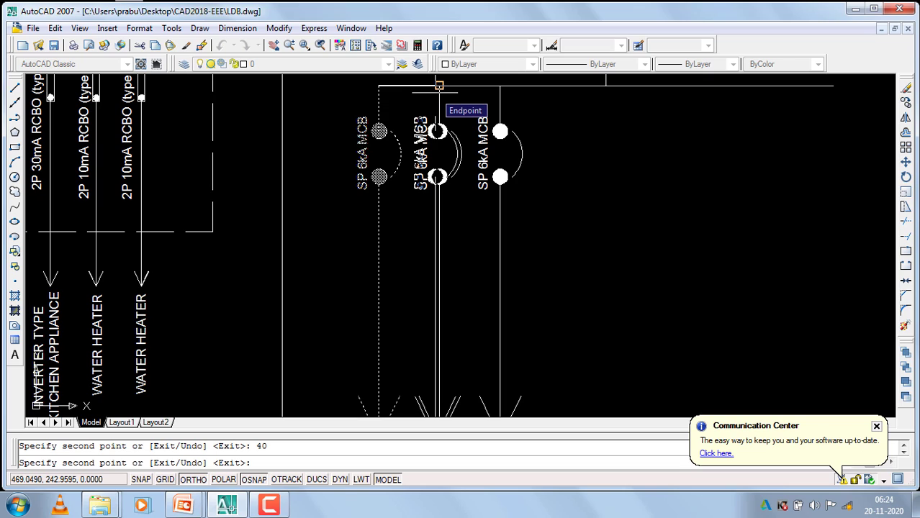
key(Return)
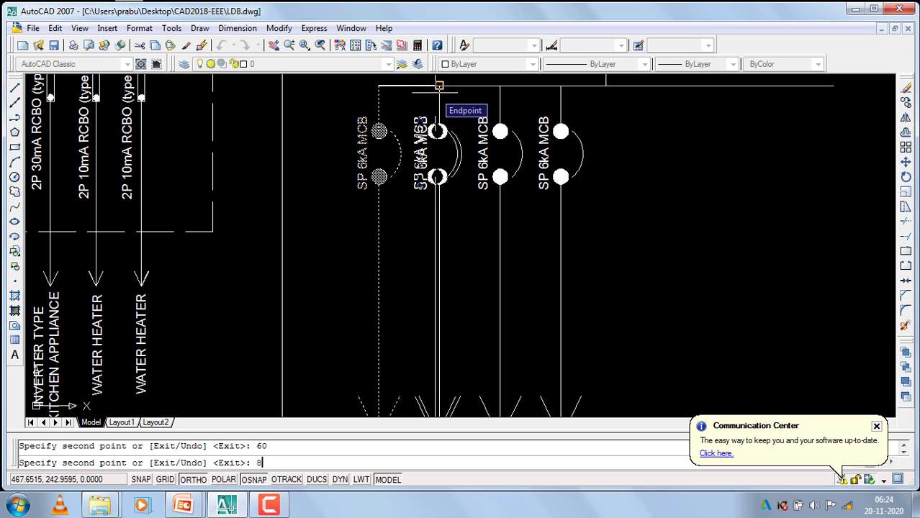
text(80)
key(Return)
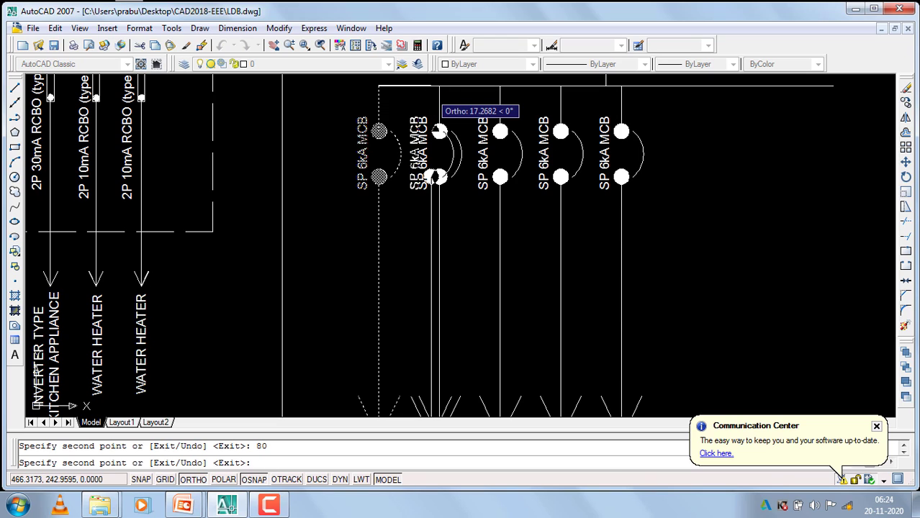
text(100)
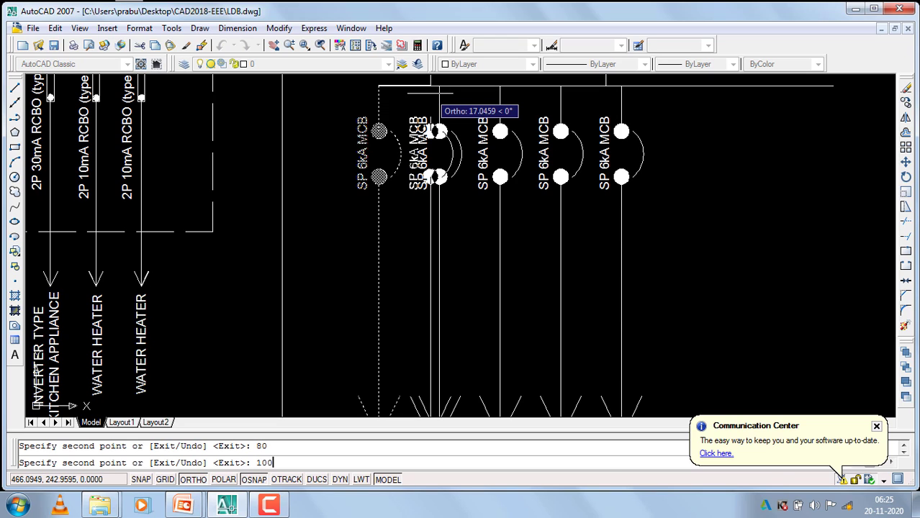
key(Return)
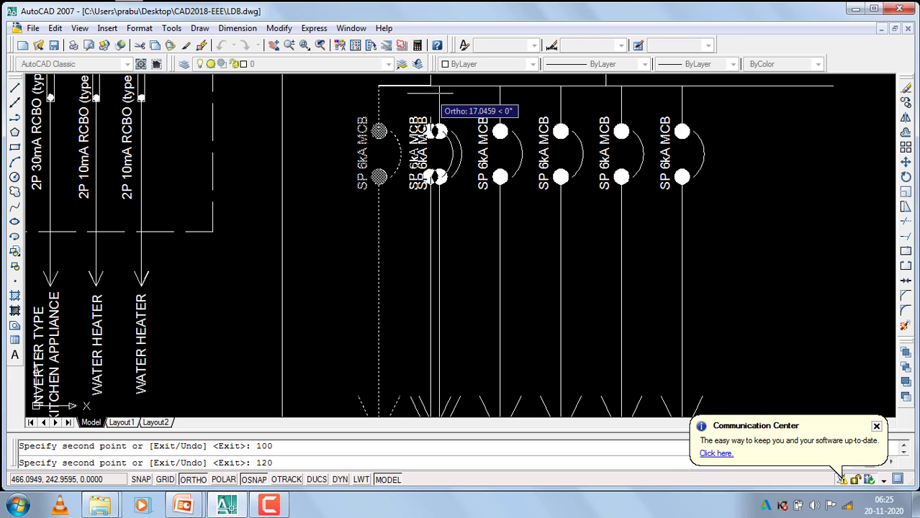
key(Return)
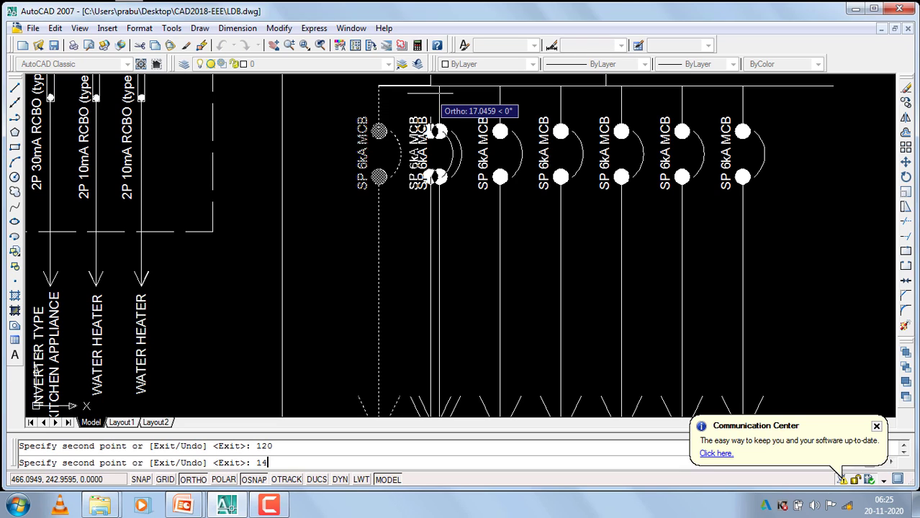
key(Return)
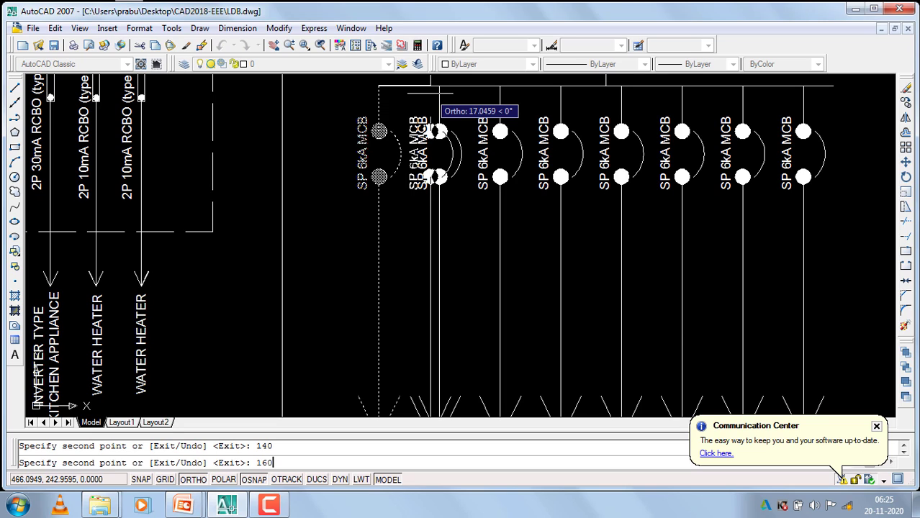
key(Return)
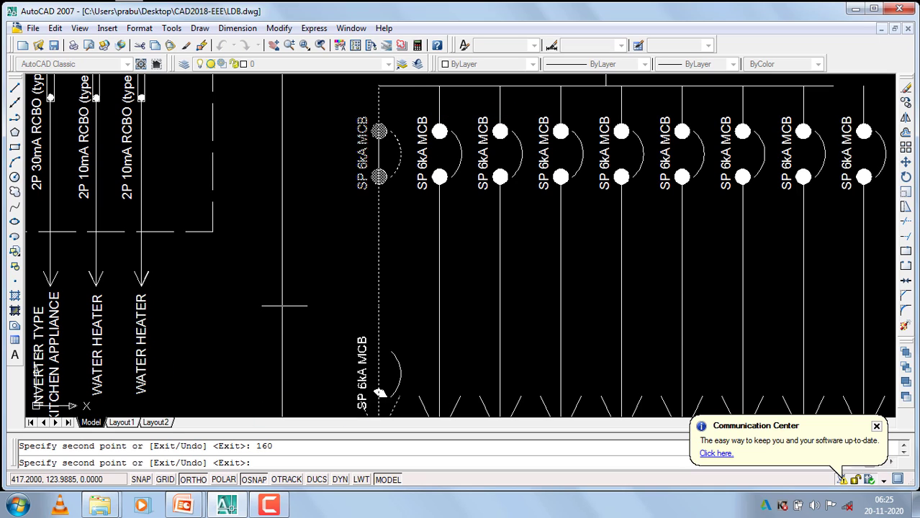
key(Return)
Erase the line, breaker symbol and SP 6kA MCB label of the surplus ninth circuit beyond the busbar end
scroll(325, 242, down, 2)
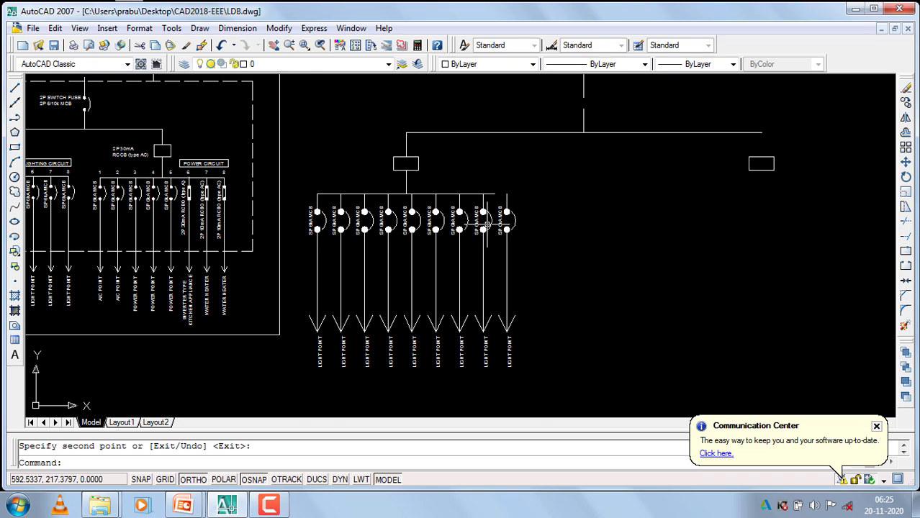
scroll(490, 216, up, 2)
click(666, 130)
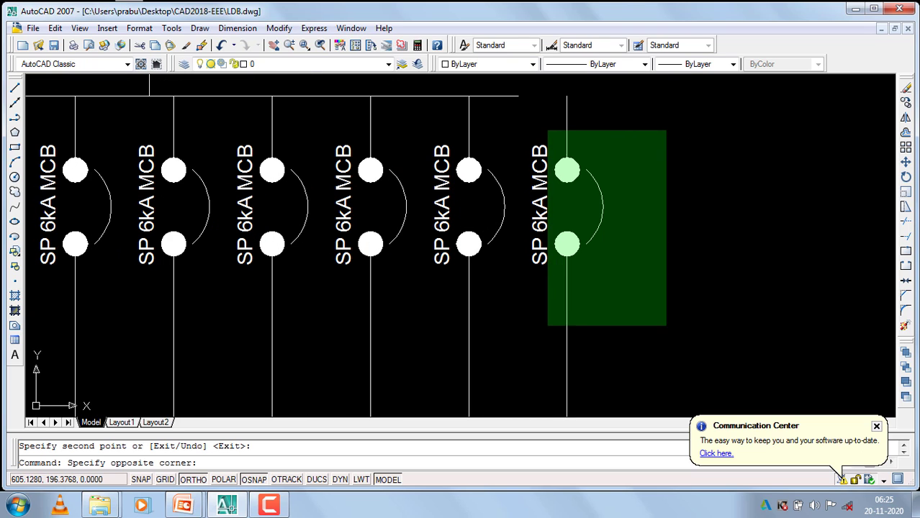
click(525, 342)
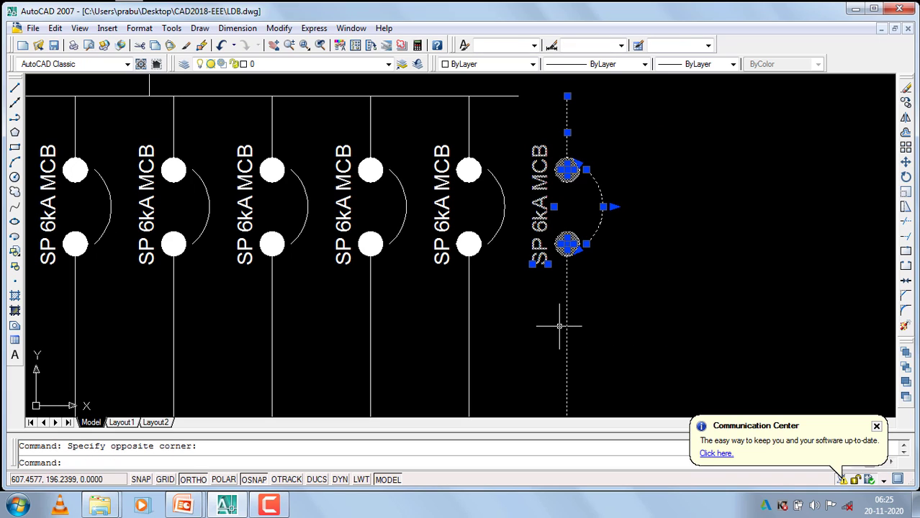
key(Return)
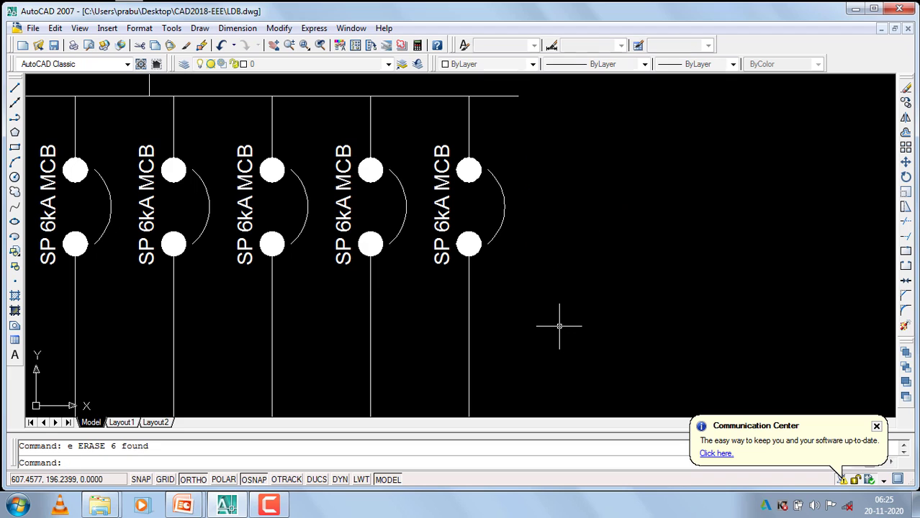
Erase the leftover arrowhead and LIGHT POINT label of the surplus ninth circuit
scroll(561, 323, down, 5)
scroll(611, 285, up, 3)
click(663, 278)
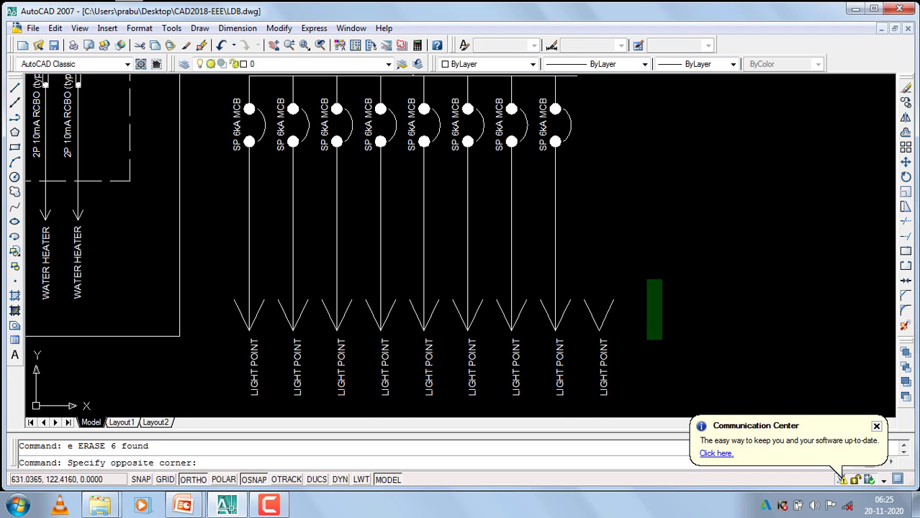
click(573, 416)
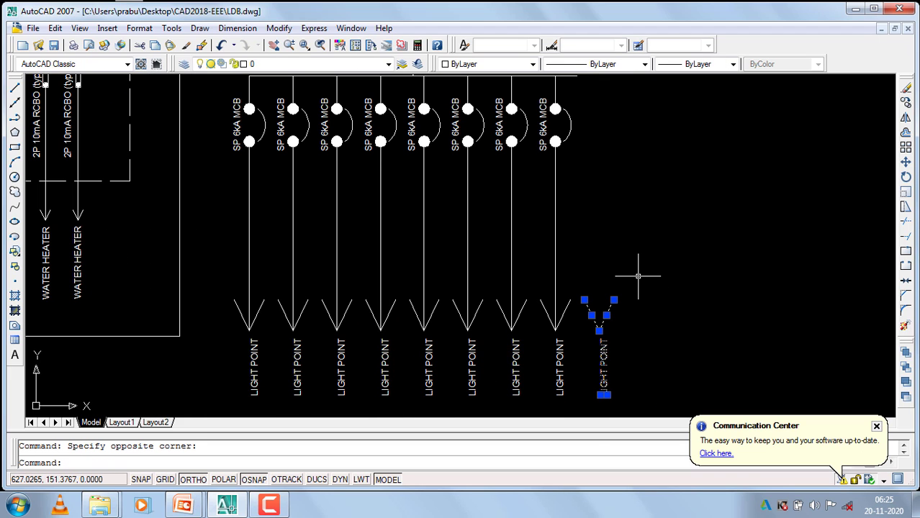
text(e)
key(Return)
Shorten the busbar by stretching its free end back to the top of the eighth circuit
scroll(640, 271, down, 4)
scroll(520, 264, up, 6)
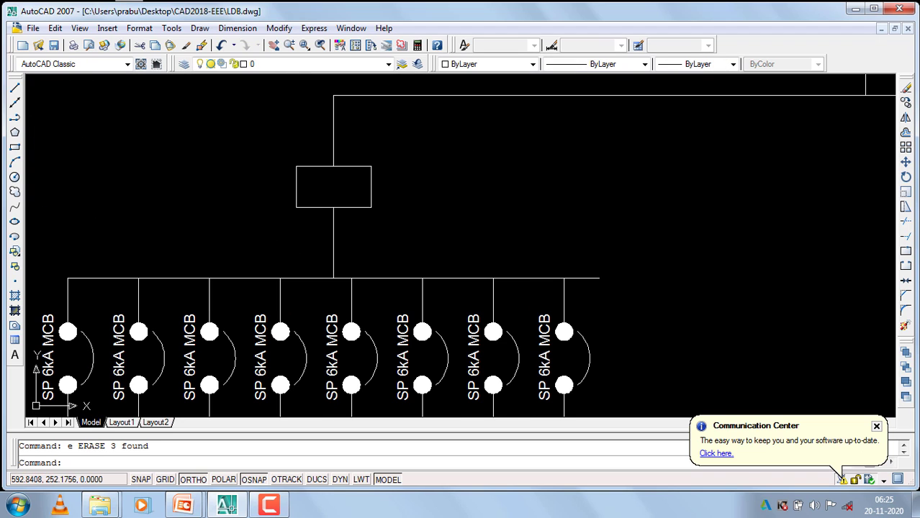
click(616, 232)
click(587, 301)
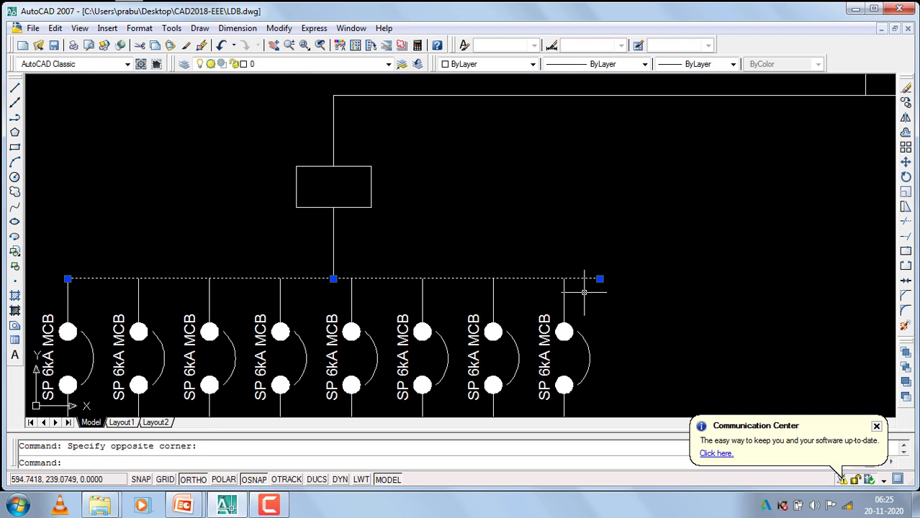
click(600, 278)
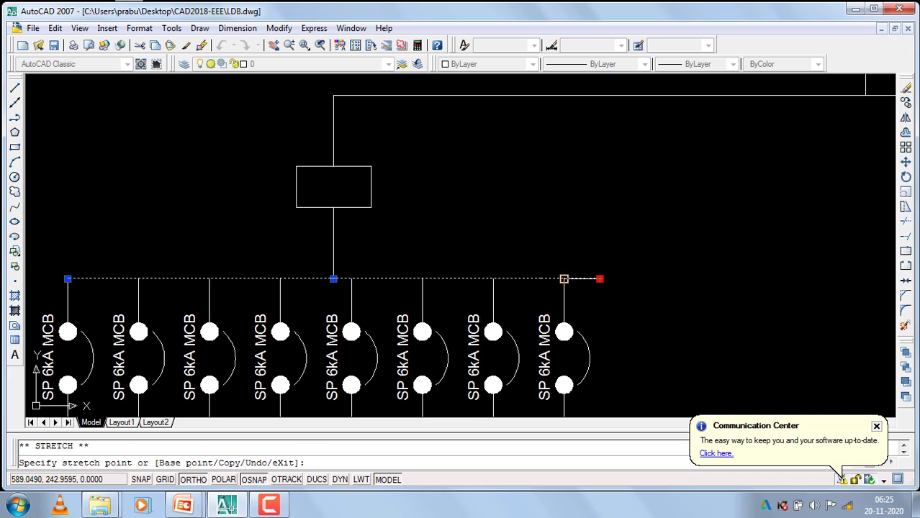
click(563, 278)
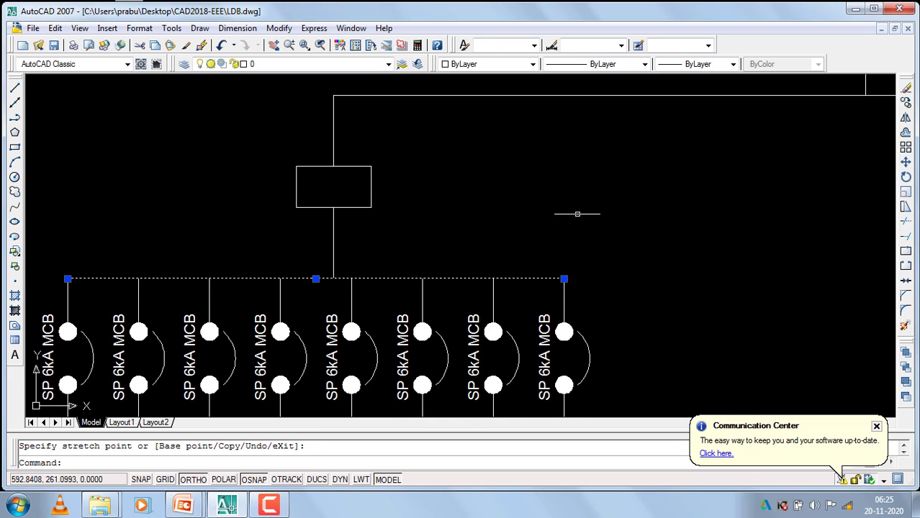
Move the busbar with its eight circuits horizontally so the busbar's midpoint meets the vertical line coming down from the RCCB box
scroll(576, 212, down, 4)
click(600, 243)
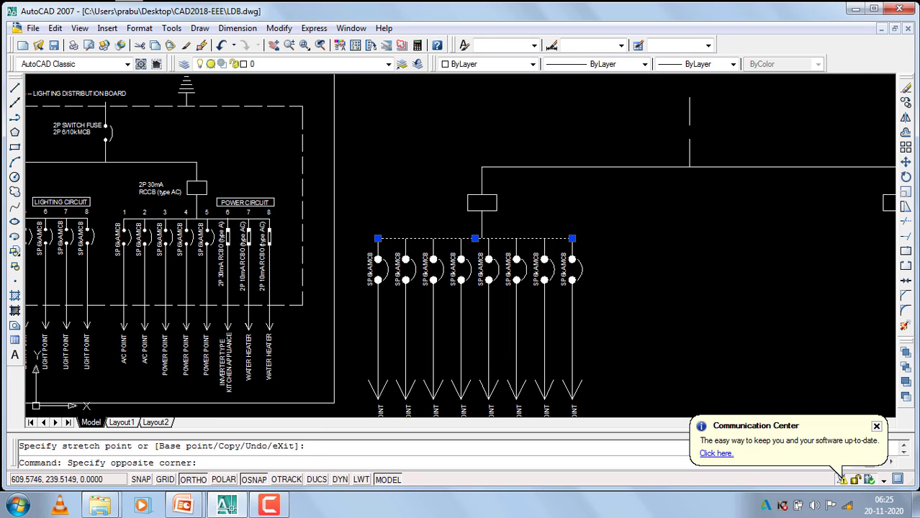
click(368, 411)
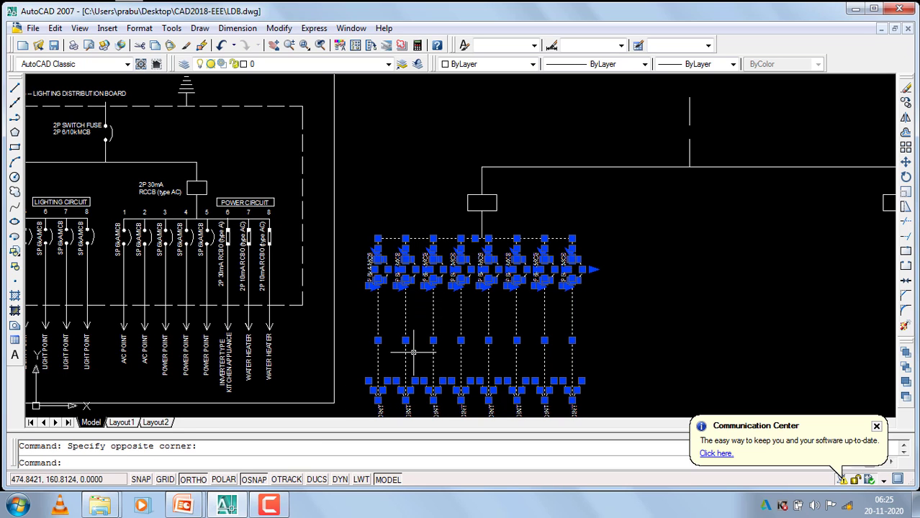
text(m)
key(Return)
scroll(455, 268, up, 5)
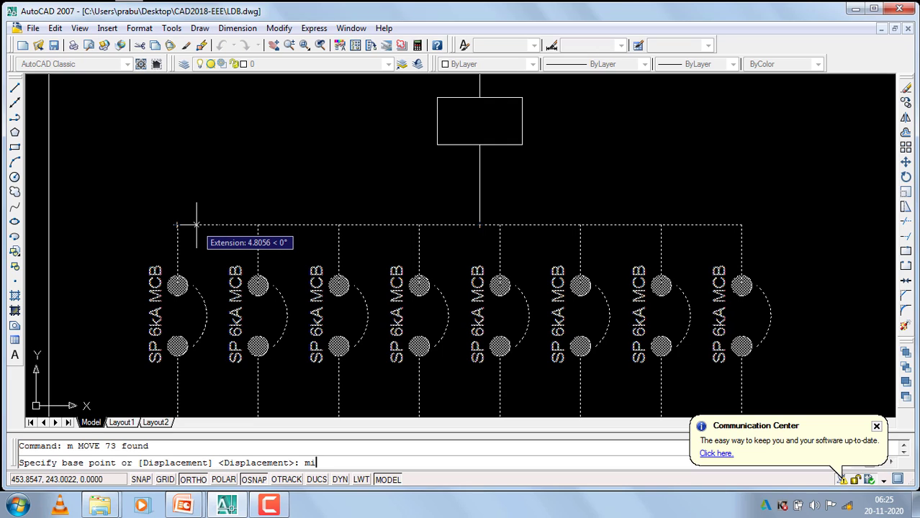
click(459, 225)
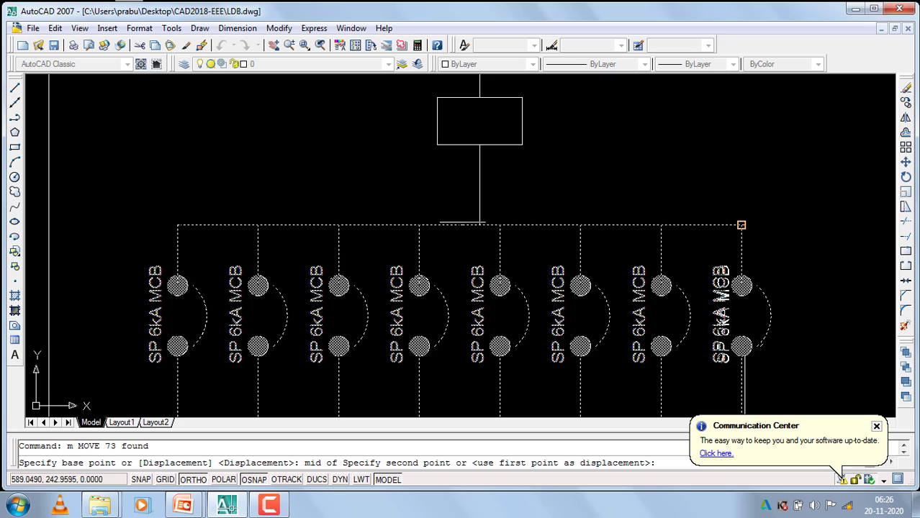
click(479, 225)
scroll(460, 221, down, 5)
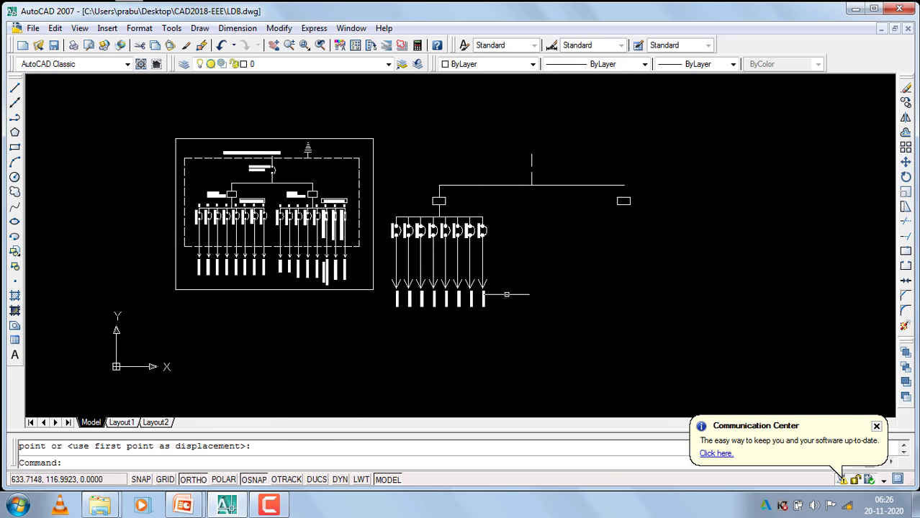
Copy the eight-circuit group with its busbar and RCCB connection lines from the main line's near end to its far end above the second box
scroll(498, 347, up, 3)
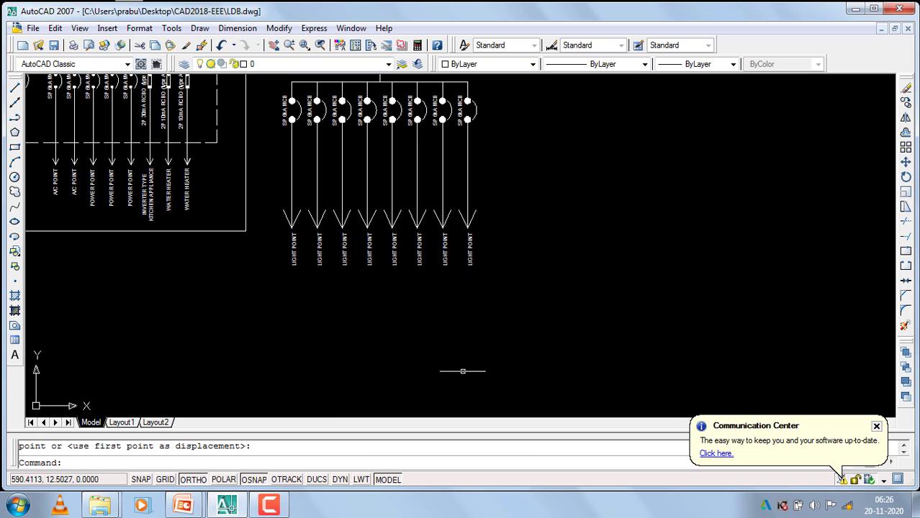
scroll(397, 366, down, 2)
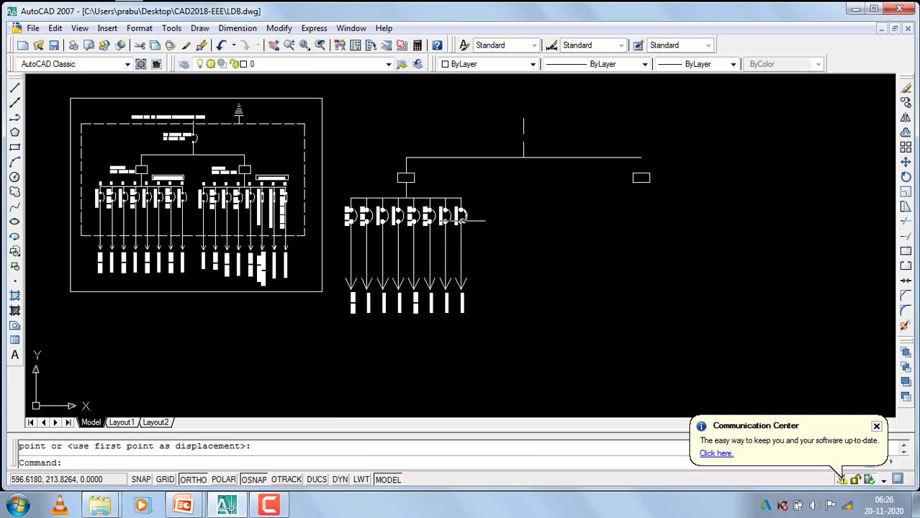
click(472, 186)
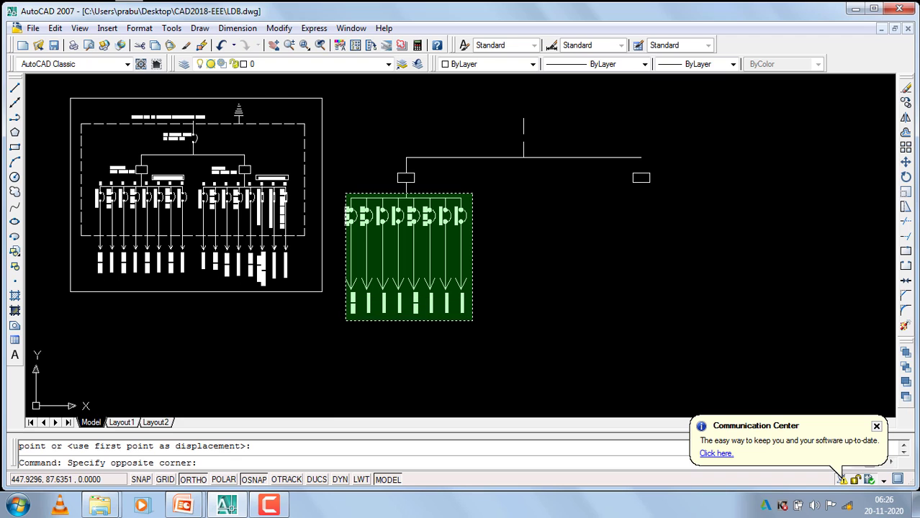
click(344, 323)
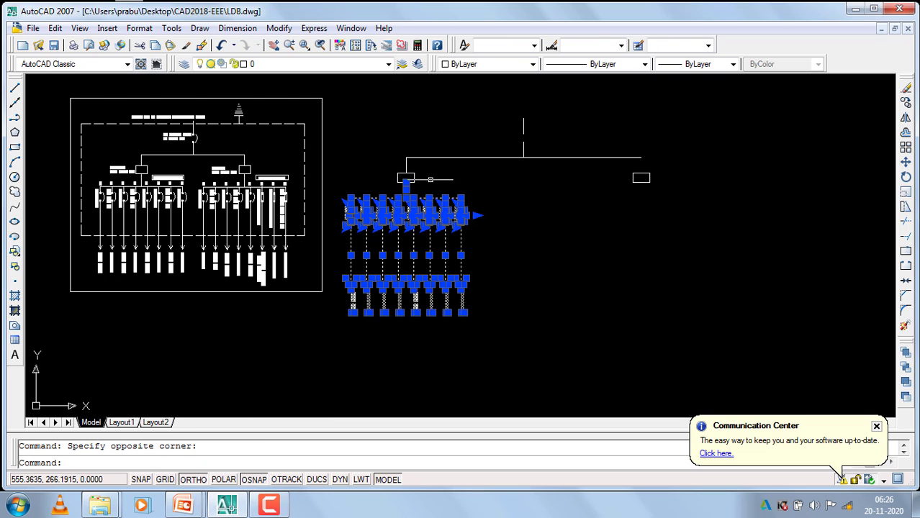
scroll(408, 174, up, 5)
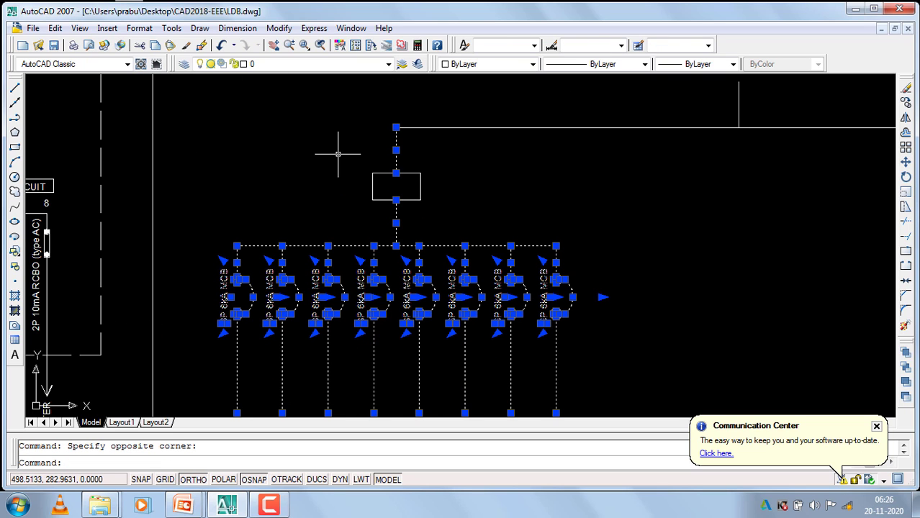
key(Return)
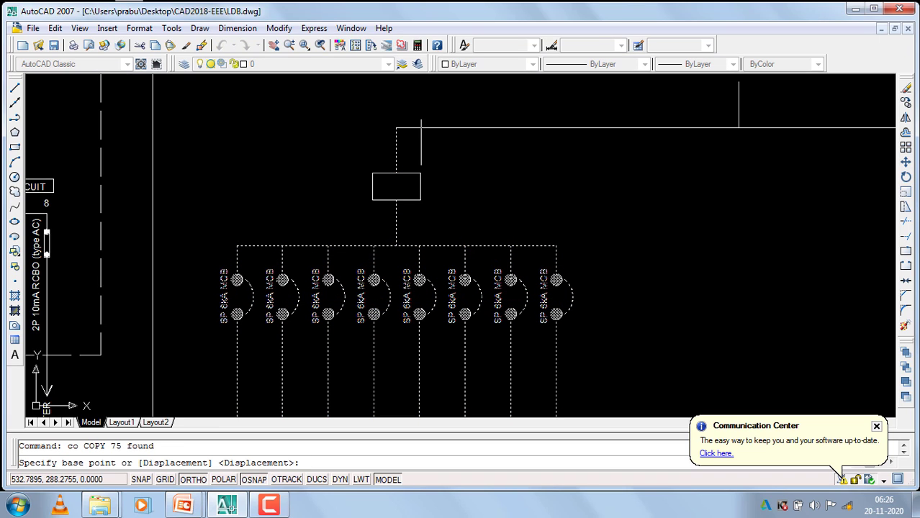
click(396, 127)
scroll(286, 198, down, 5)
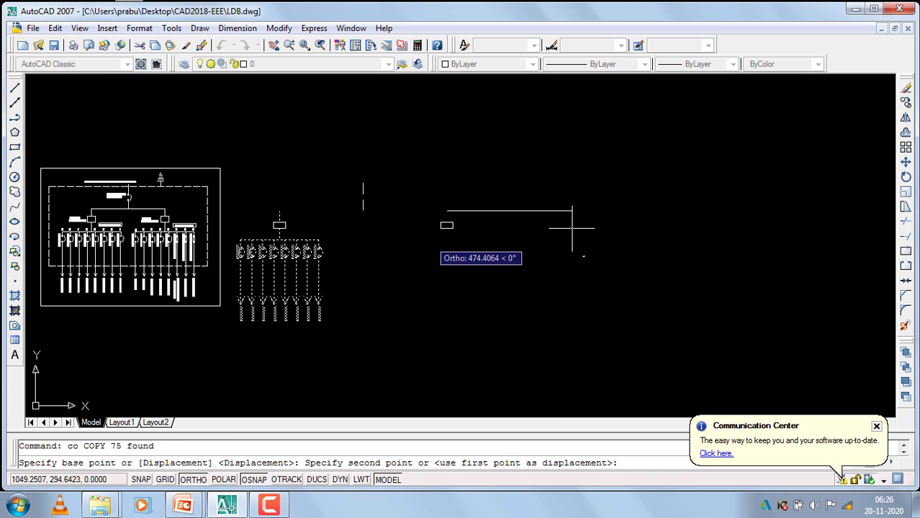
scroll(417, 209, up, 6)
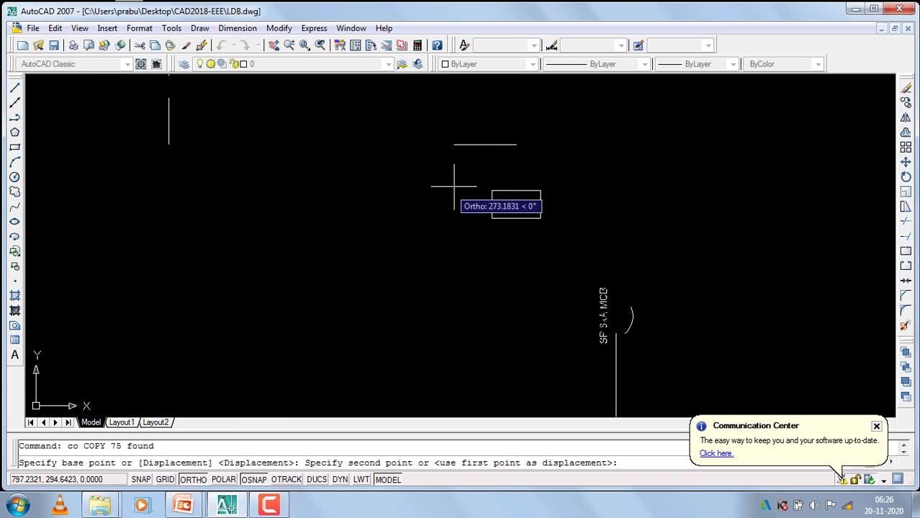
click(515, 144)
key(Return)
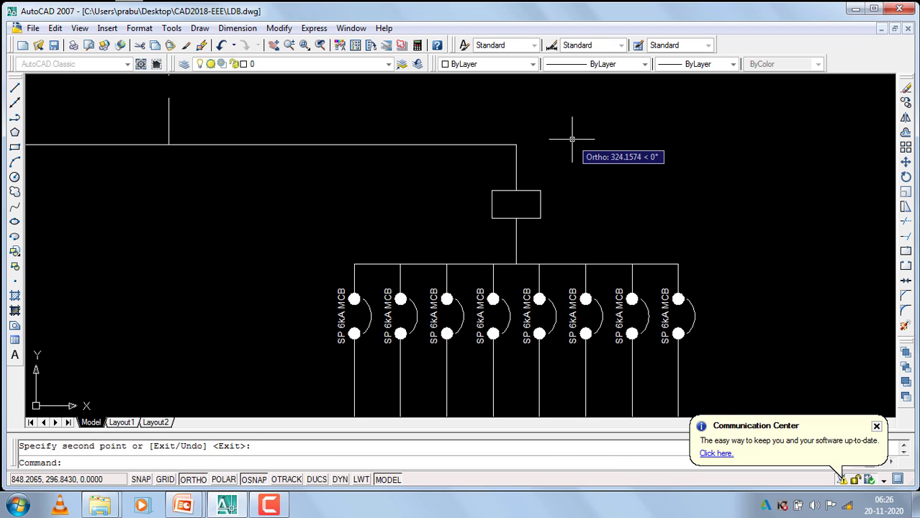
Erase the breaker arcs of the sixth, seventh and eighth circuits in the copied group, following the reference's RCBO circuits
scroll(431, 187, down, 6)
scroll(334, 209, up, 5)
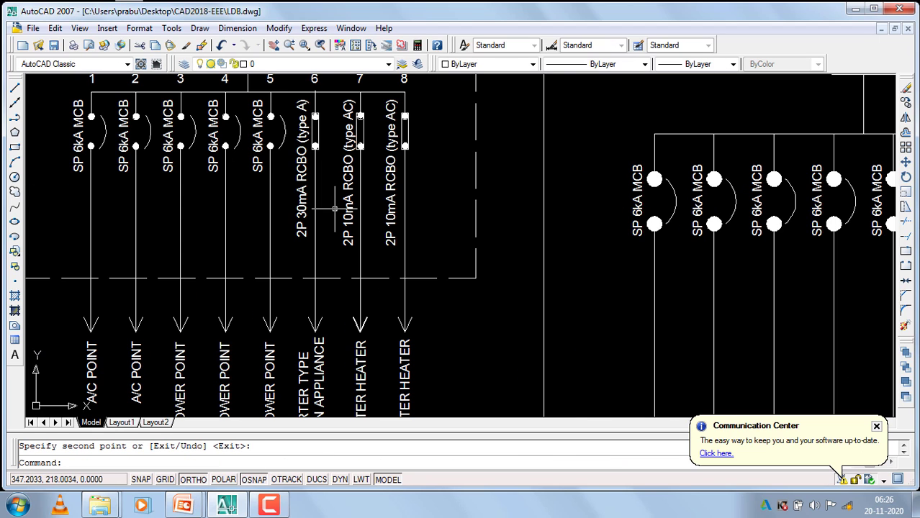
scroll(319, 118, up, 3)
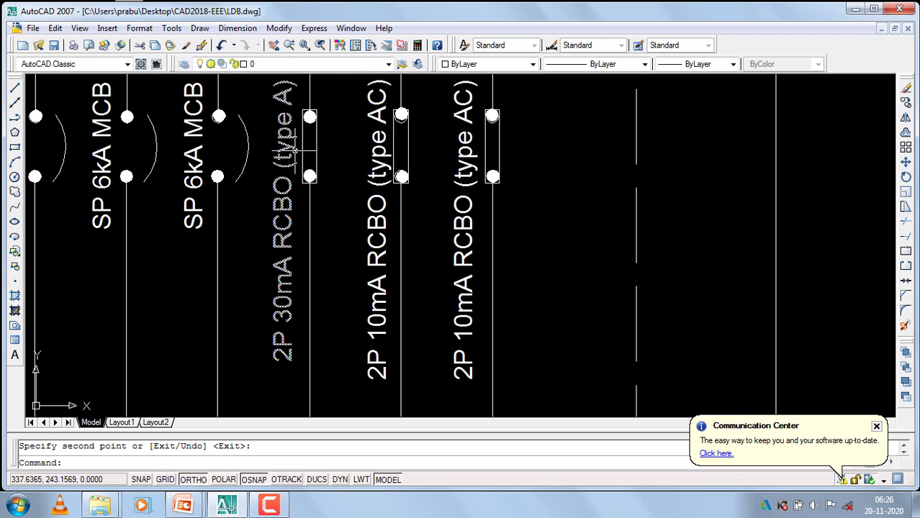
scroll(341, 214, down, 8)
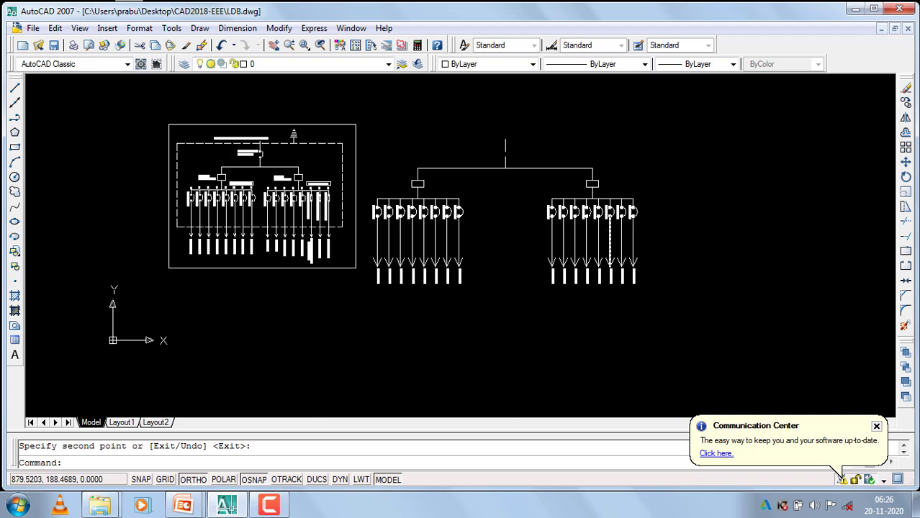
scroll(619, 227, up, 5)
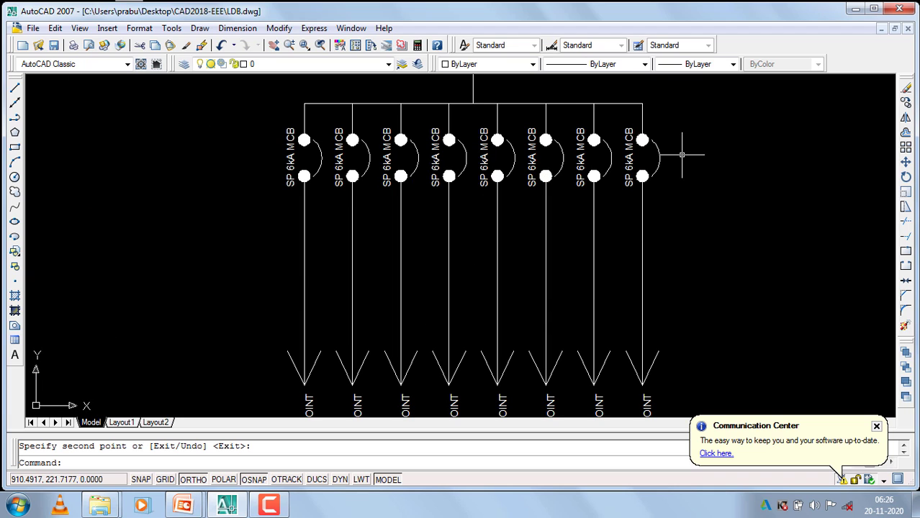
scroll(679, 176, down, 4)
scroll(677, 196, up, 2)
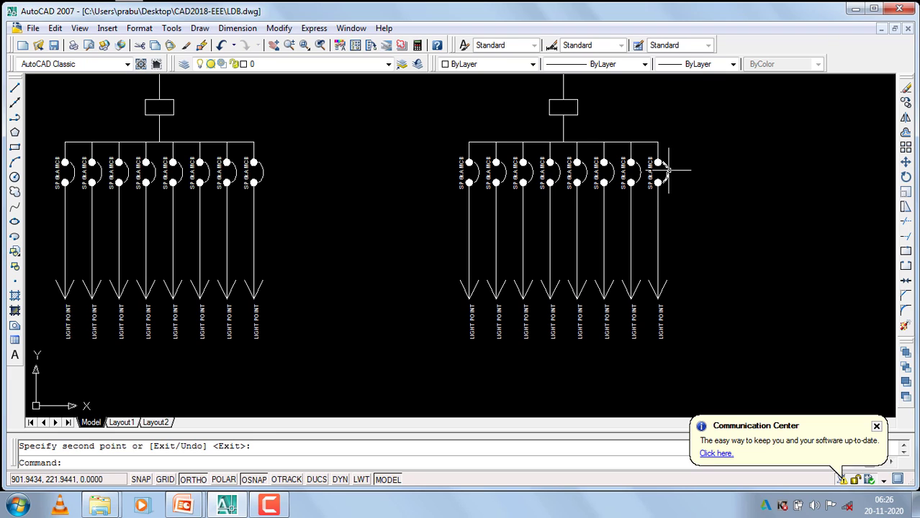
key(Escape)
click(663, 172)
scroll(643, 177, up, 3)
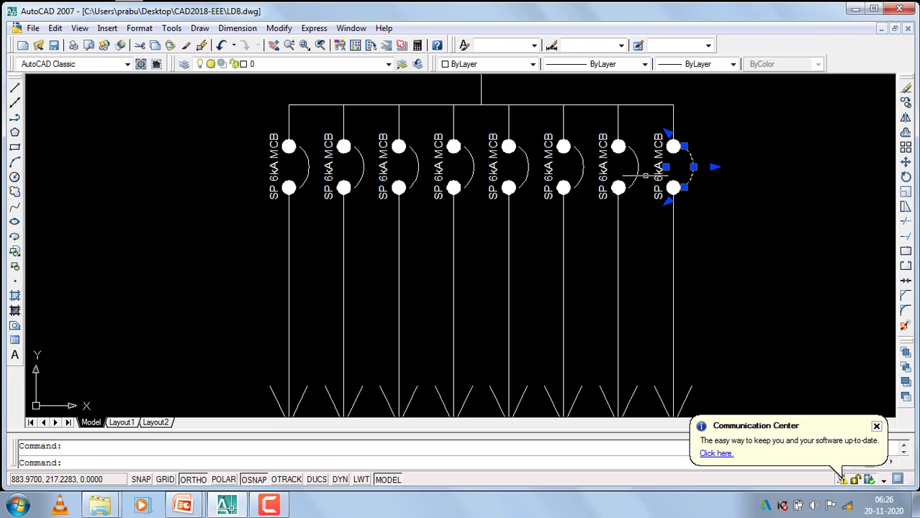
click(647, 170)
click(611, 170)
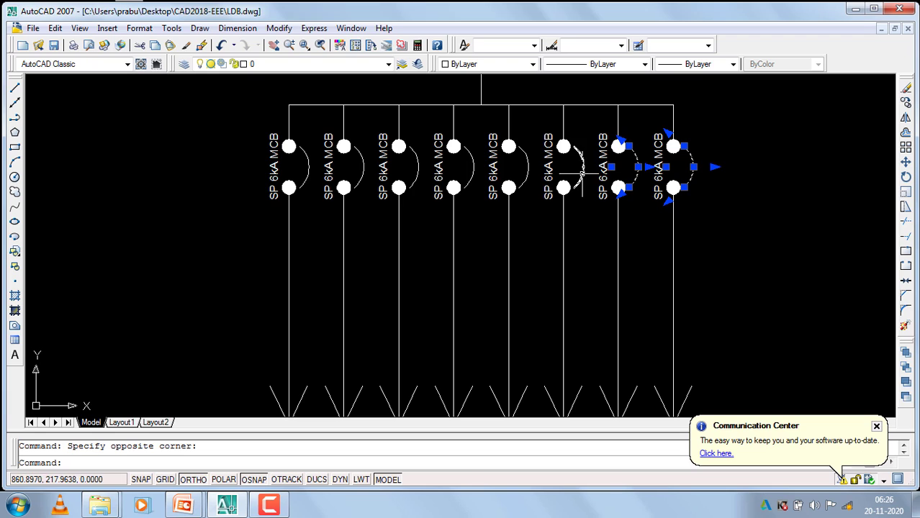
click(580, 167)
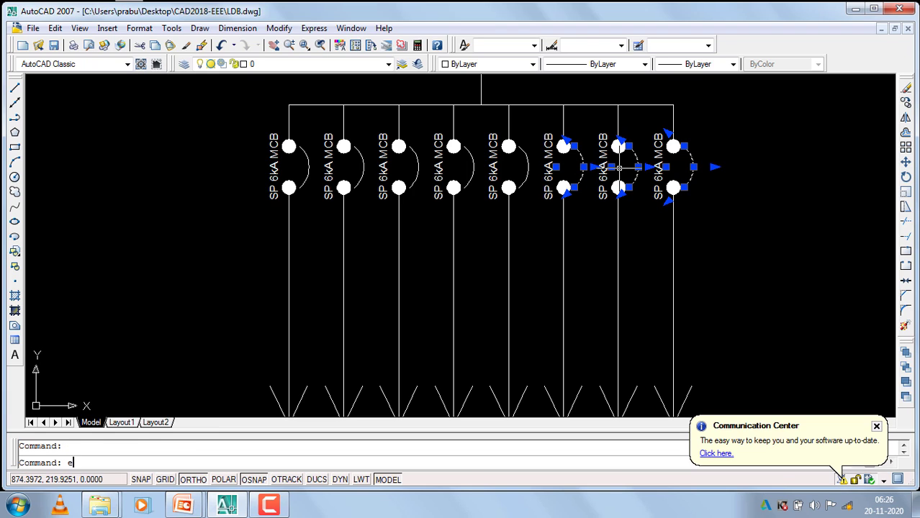
key(Return)
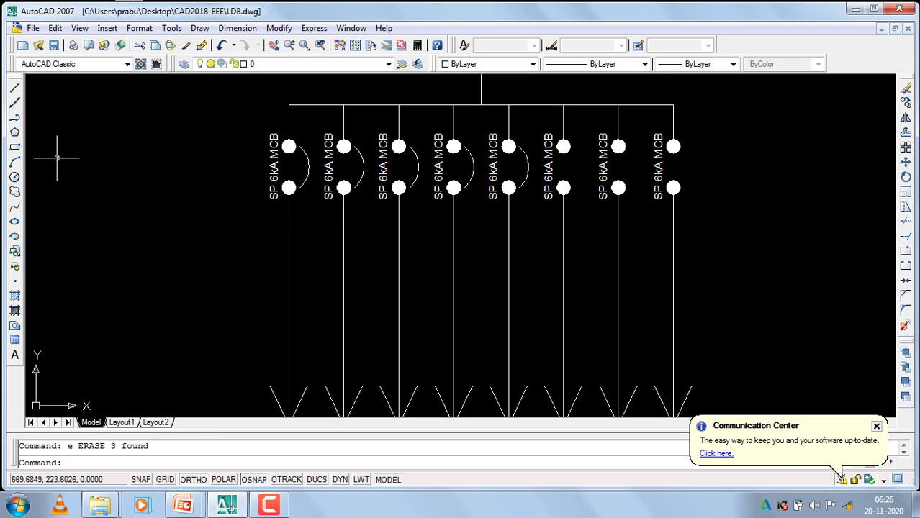
Draw a tall, narrow rectangle enclosing both filled contact circles of the copied group's sixth circuit
click(15, 149)
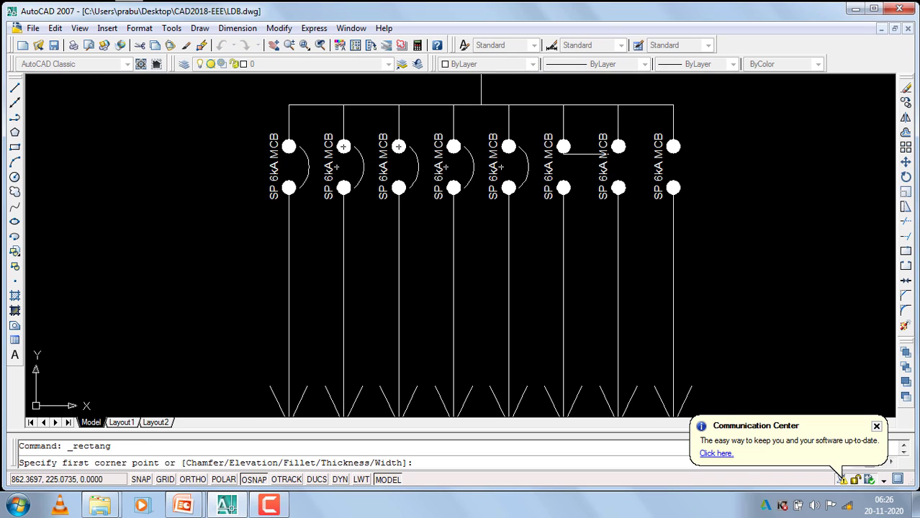
scroll(584, 154, up, 5)
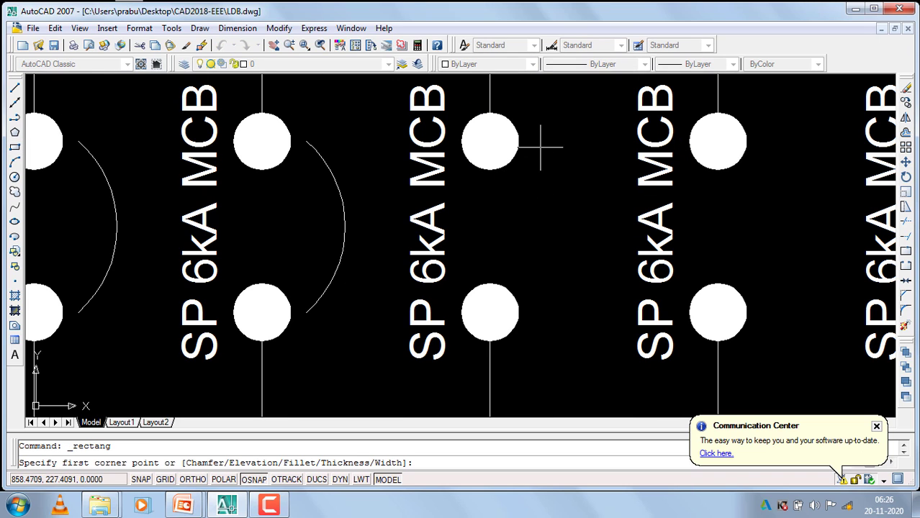
click(458, 106)
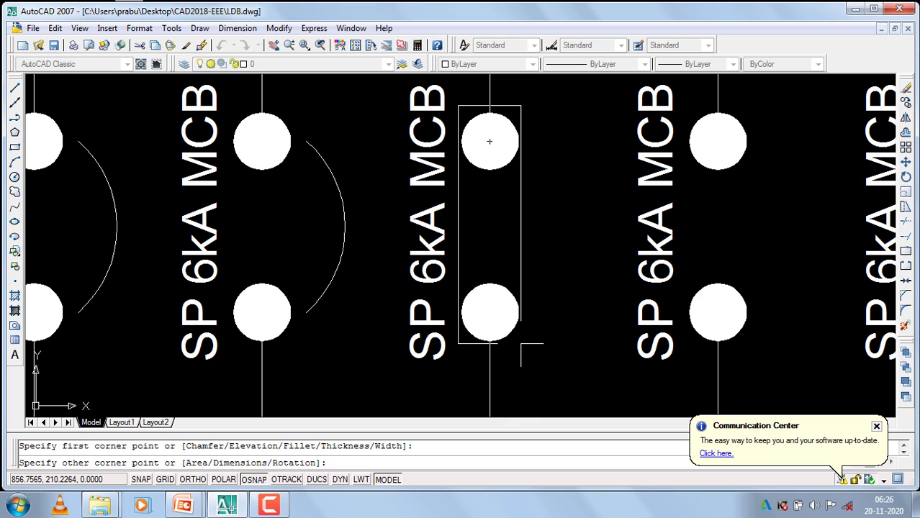
click(521, 343)
With Ortho on, copy the sixth circuit's rectangle from its lower contact circle centre onto the seventh and eighth circuits' lower contact circle centres
key(F8)
click(540, 337)
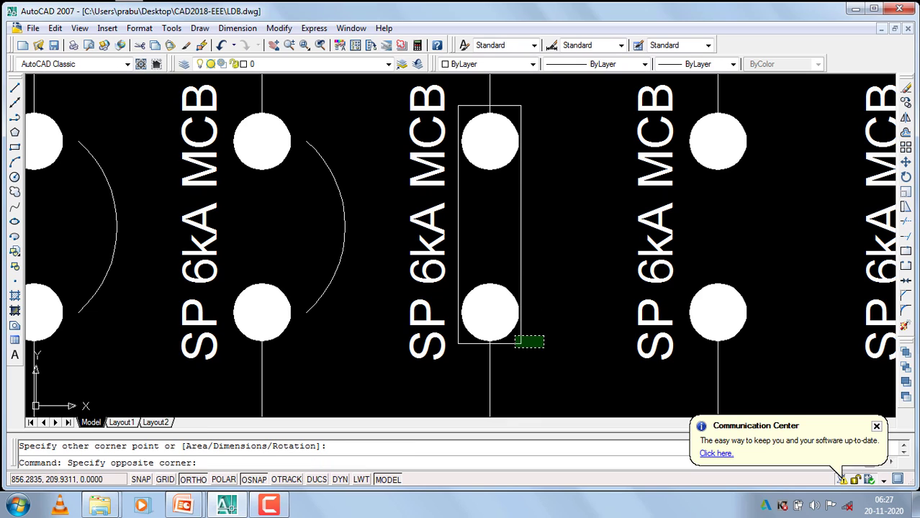
click(515, 337)
text(co)
key(Return)
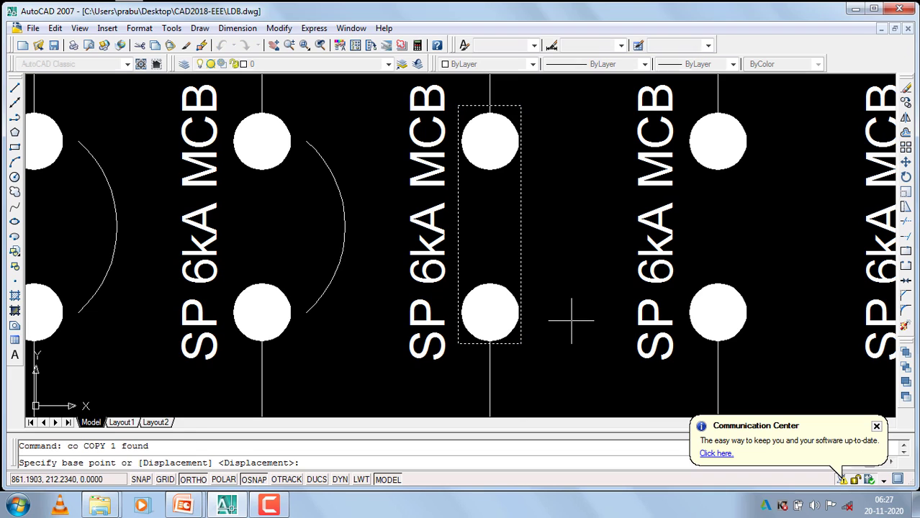
click(489, 313)
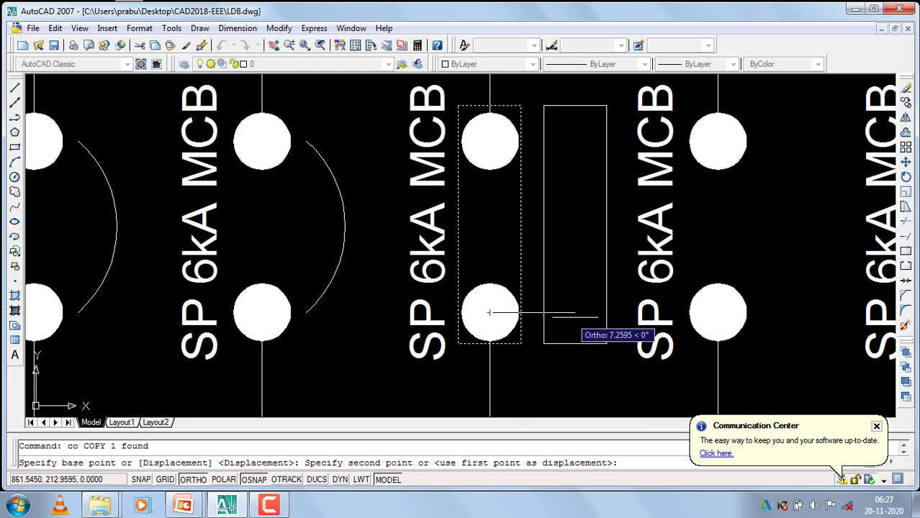
click(719, 312)
scroll(538, 319, down, 5)
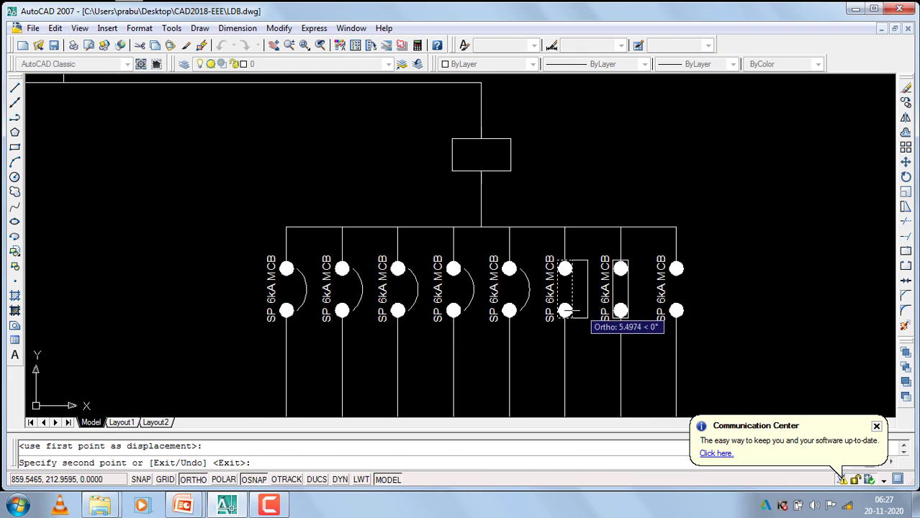
scroll(523, 314, up, 4)
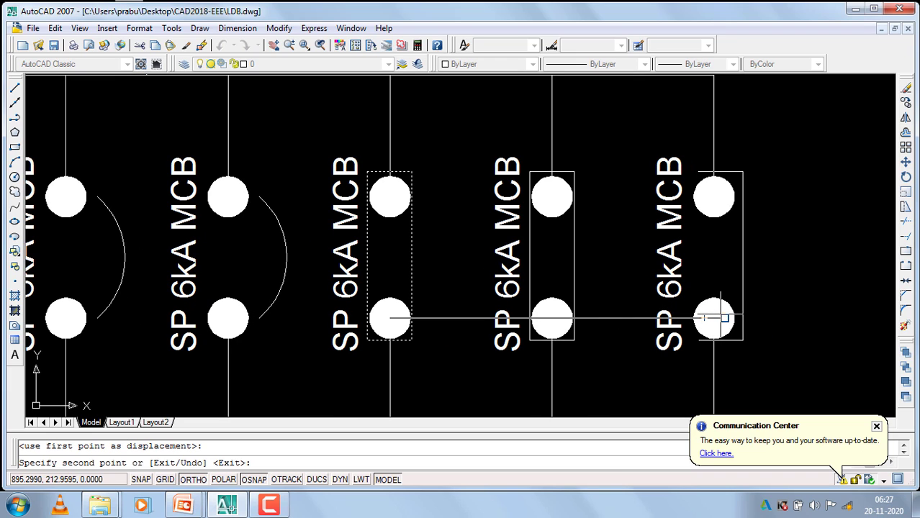
click(714, 318)
key(Return)
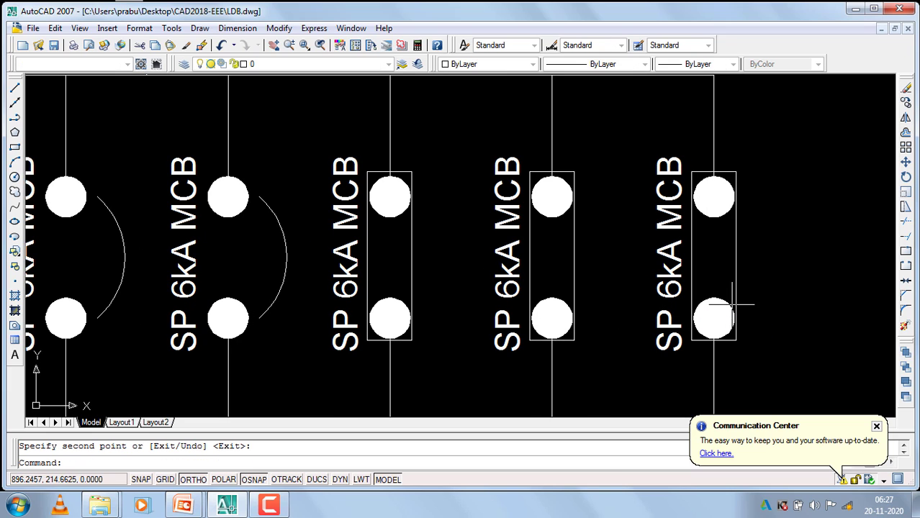
Compare the redrawn circuit groups with the reference's circuit labels, RCBO texts and incoming switch fuse, and dismiss the Communication Center notification
scroll(720, 309, down, 8)
scroll(137, 155, up, 8)
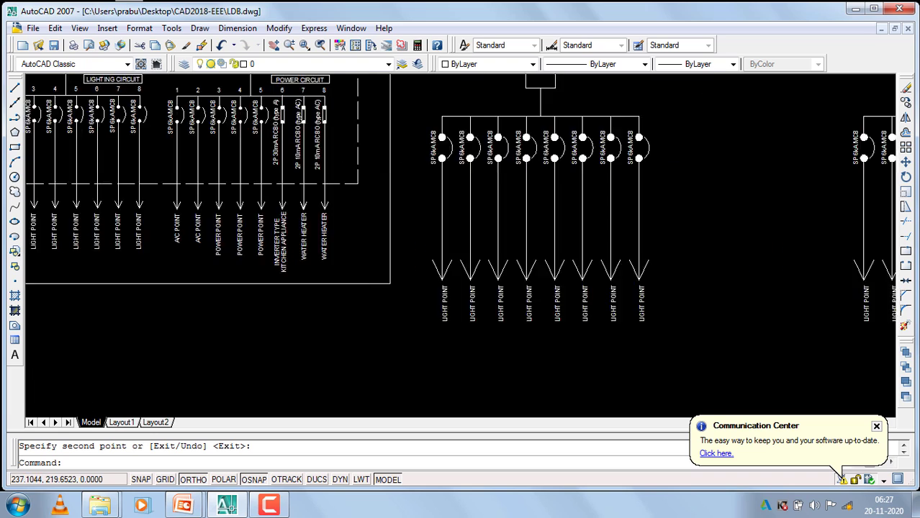
scroll(280, 157, down, 6)
scroll(244, 173, up, 6)
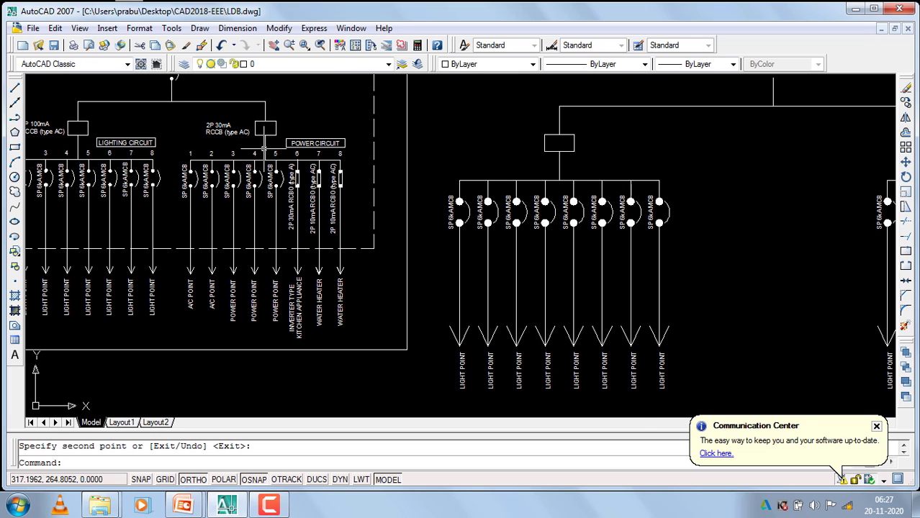
scroll(241, 216, down, 5)
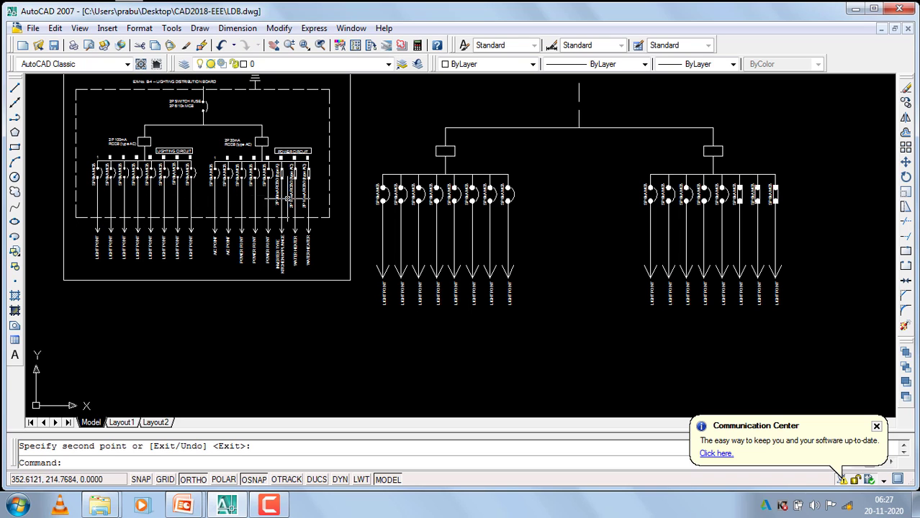
scroll(277, 193, up, 5)
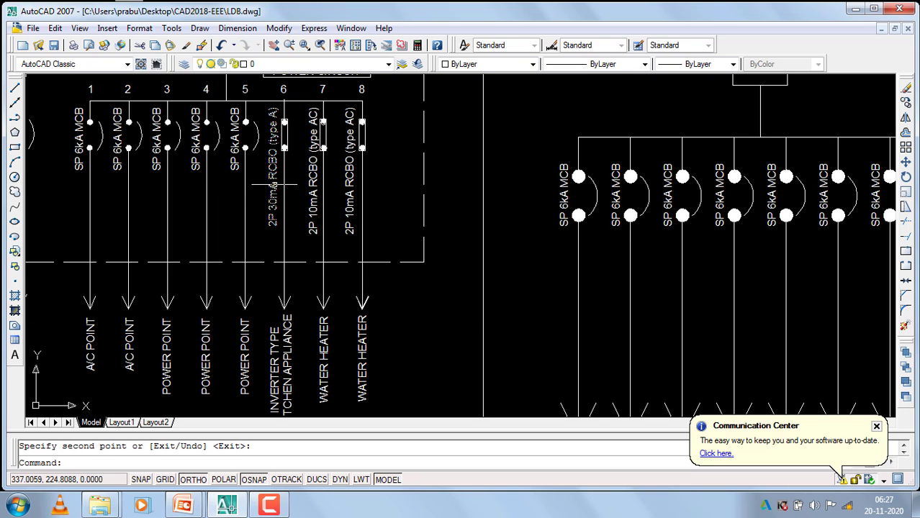
scroll(276, 185, down, 2)
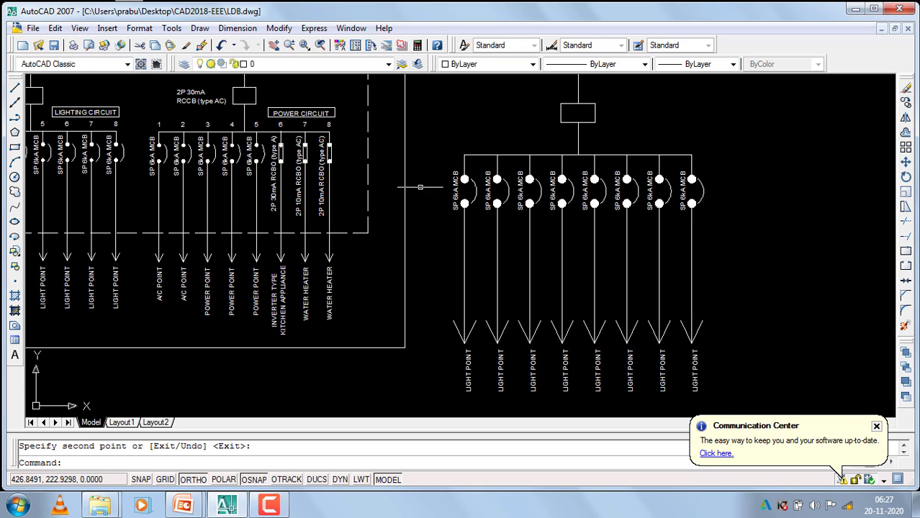
scroll(421, 186, down, 5)
scroll(357, 239, up, 5)
scroll(459, 209, down, 8)
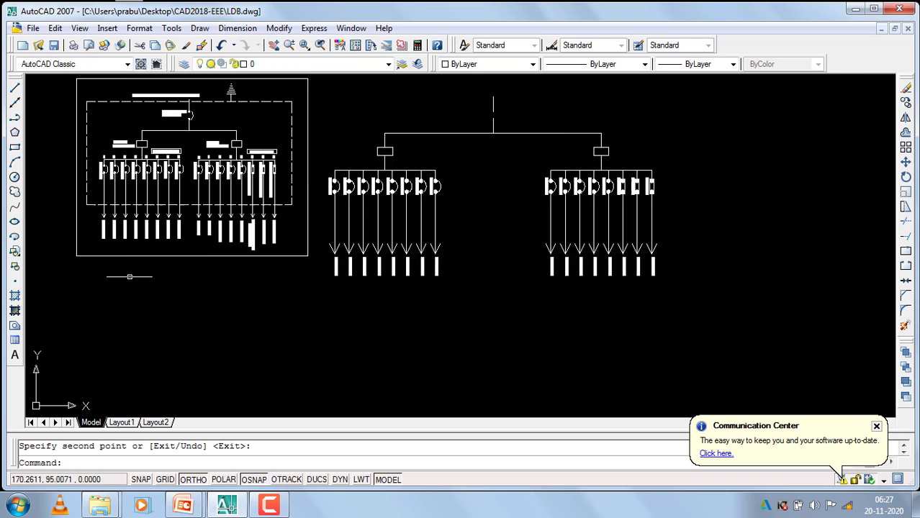
scroll(295, 280, up, 5)
scroll(470, 302, down, 5)
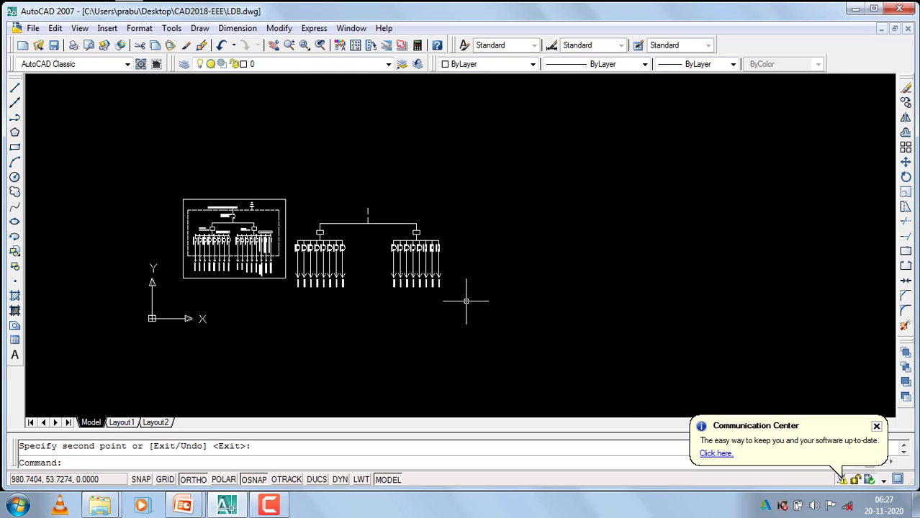
scroll(241, 219, up, 5)
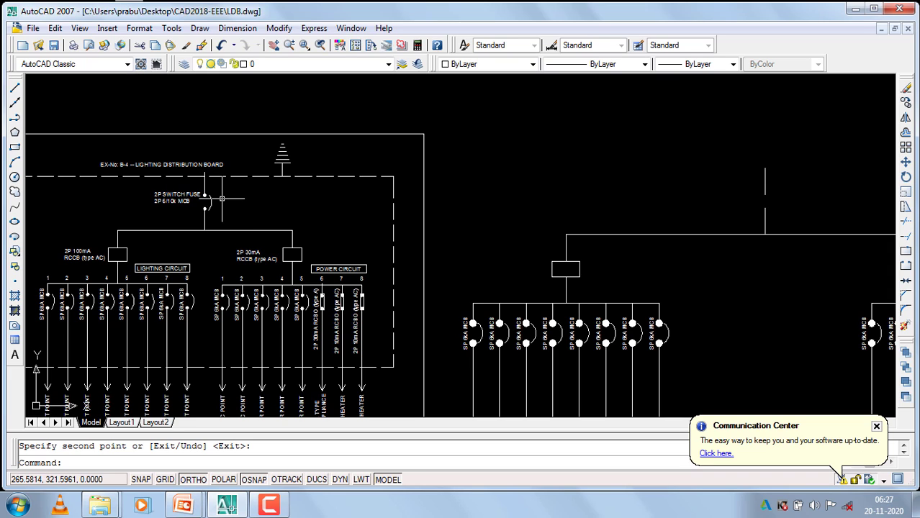
scroll(227, 193, down, 3)
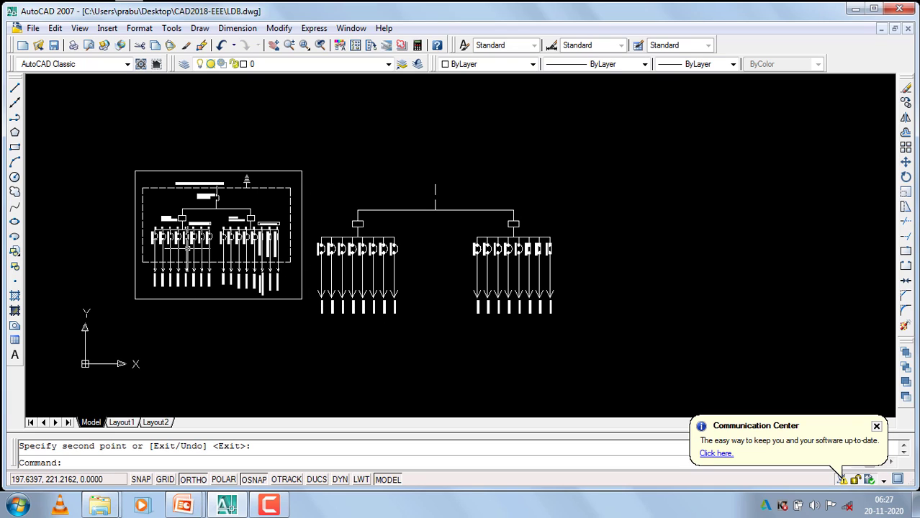
click(876, 427)
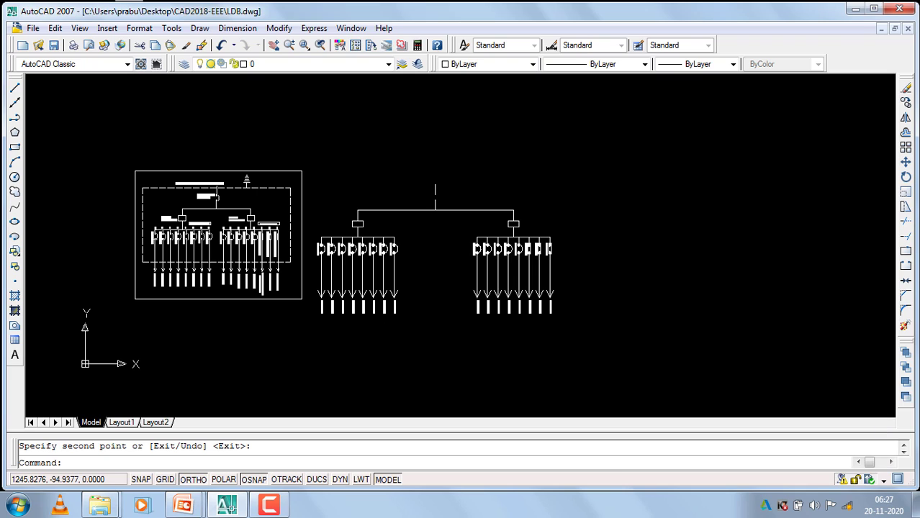